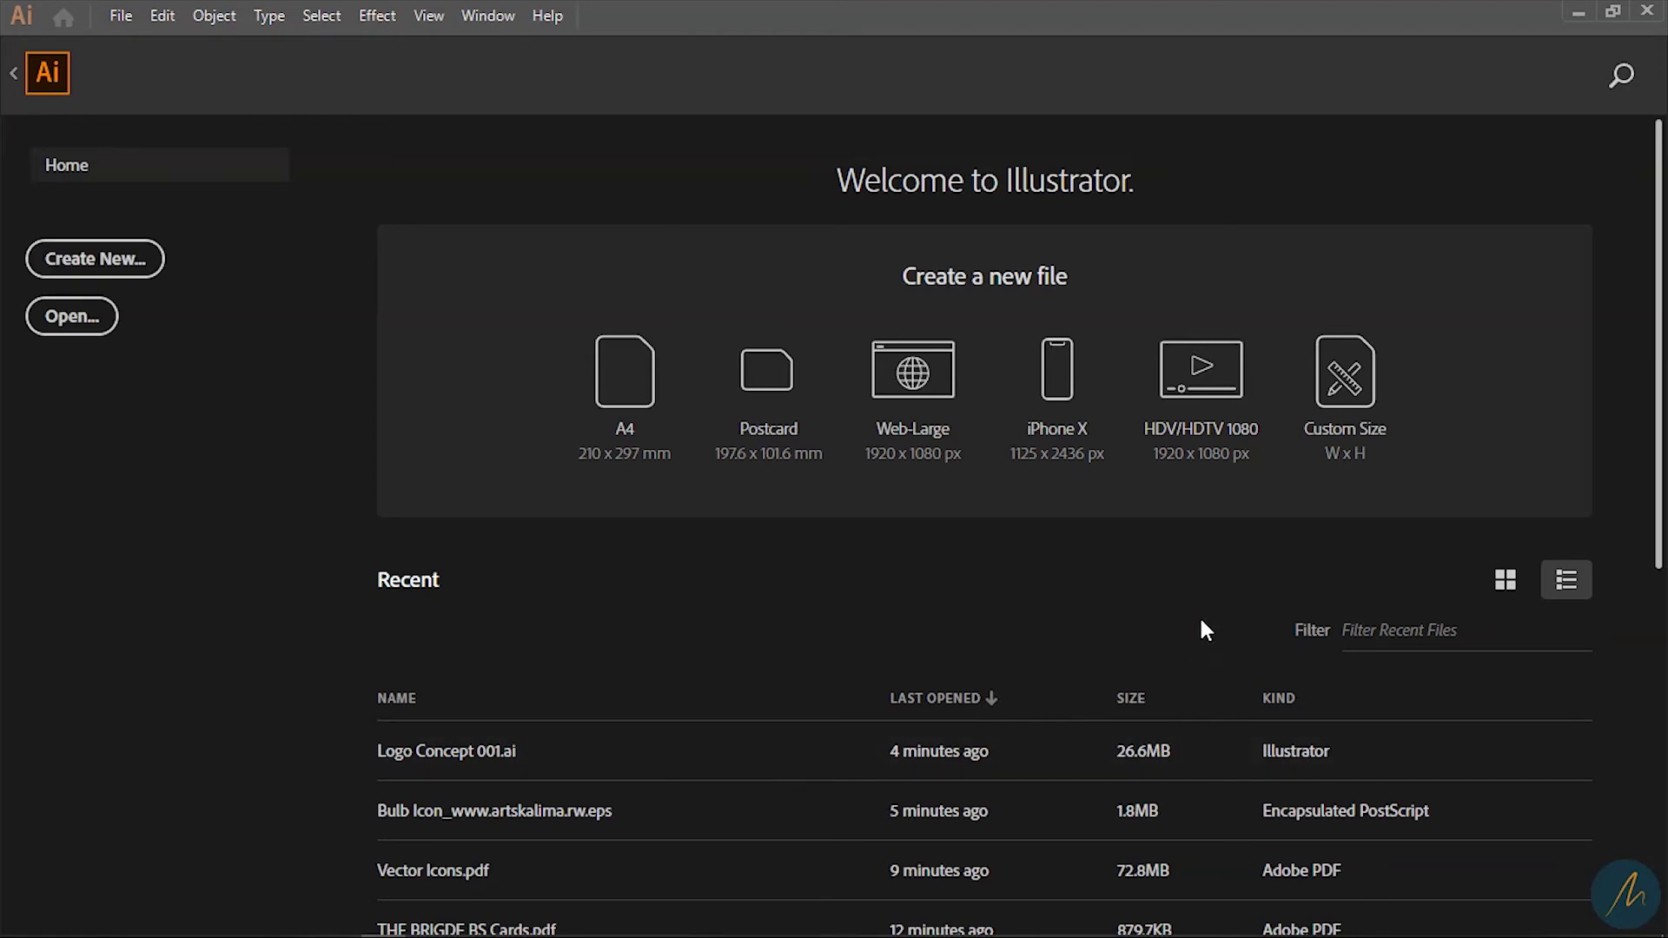
Step: Create a new document 30 cm wide and 30 cm high
key("ctrl+n")
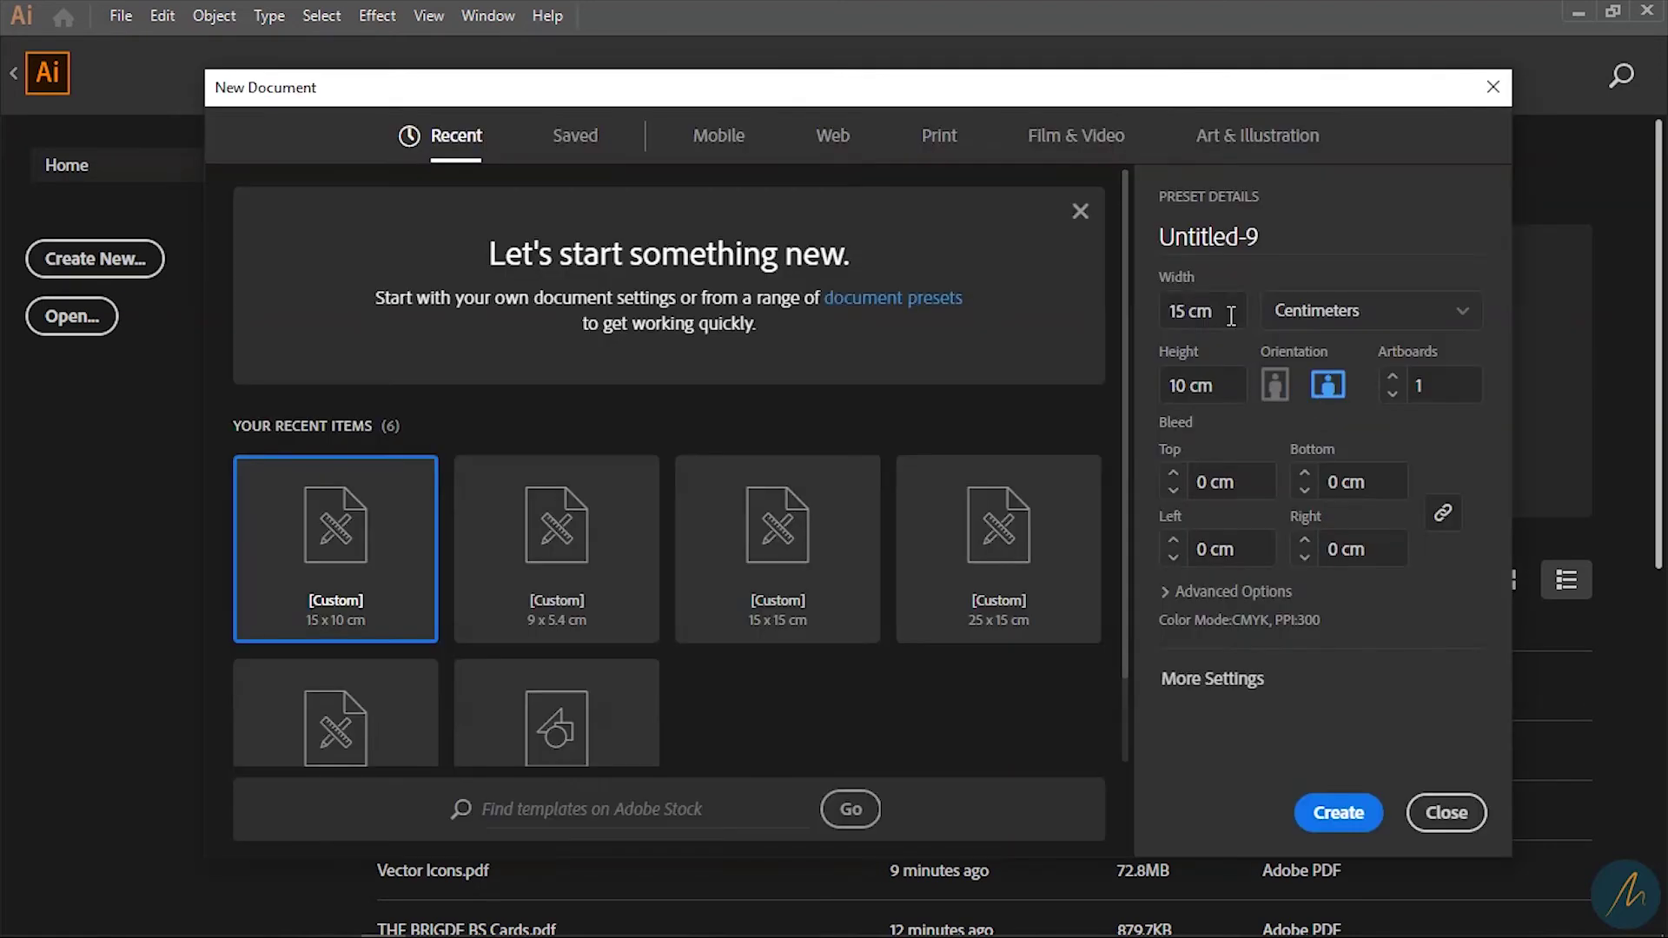
type("30")
key("Tab")
type("30")
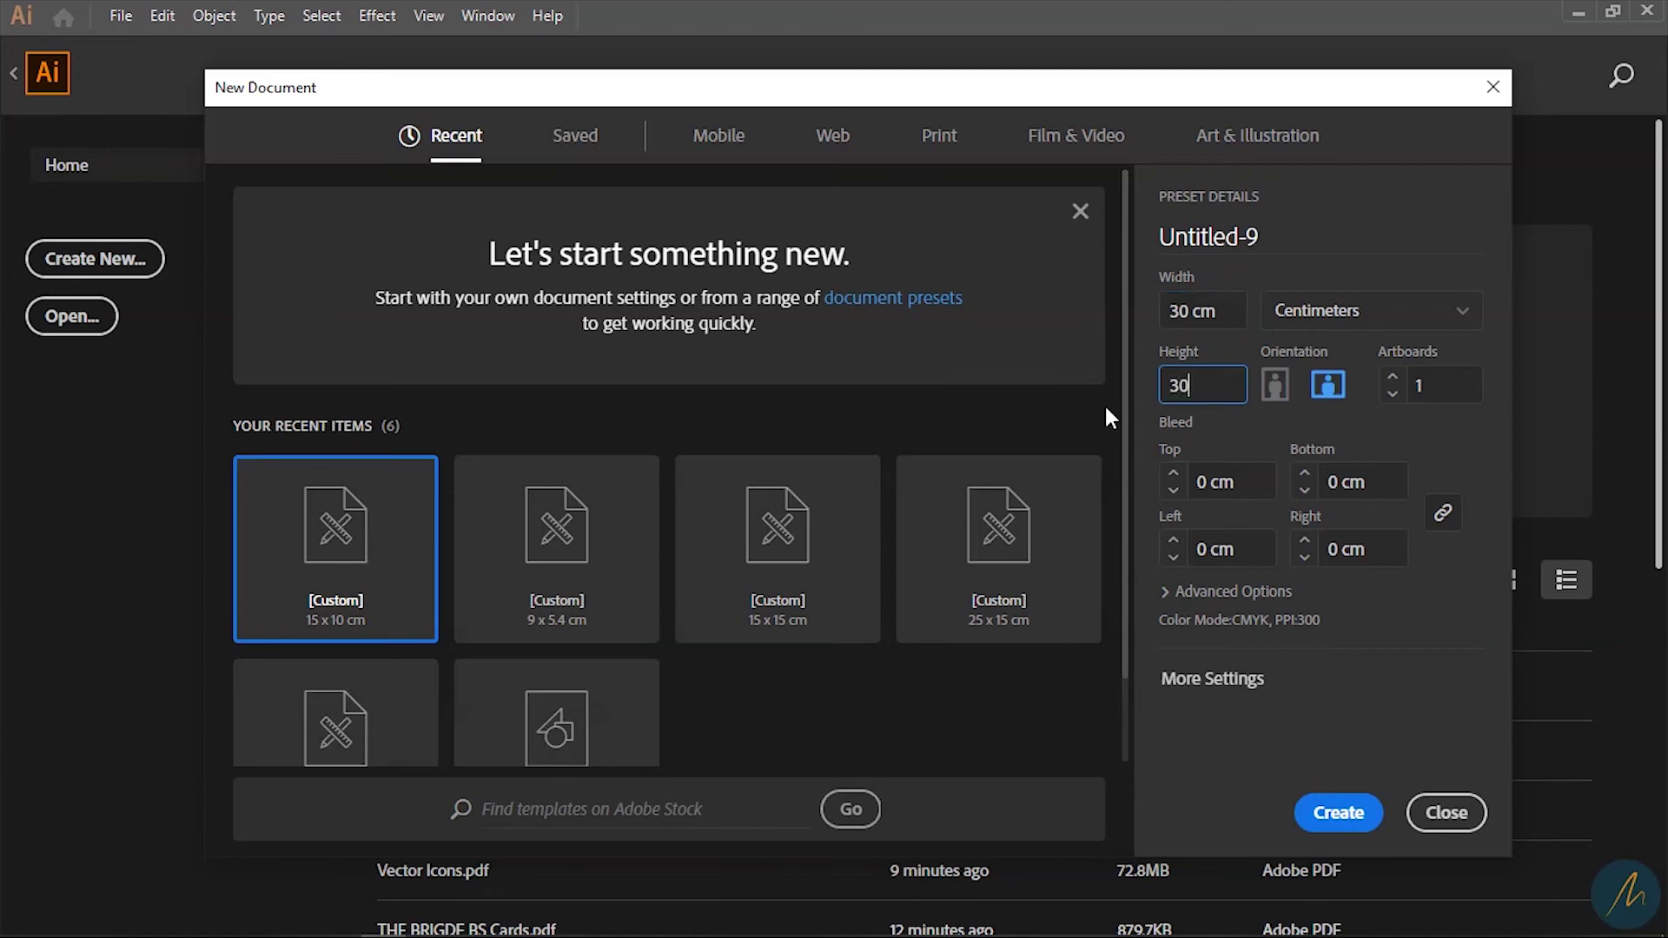
left_click(1343, 815)
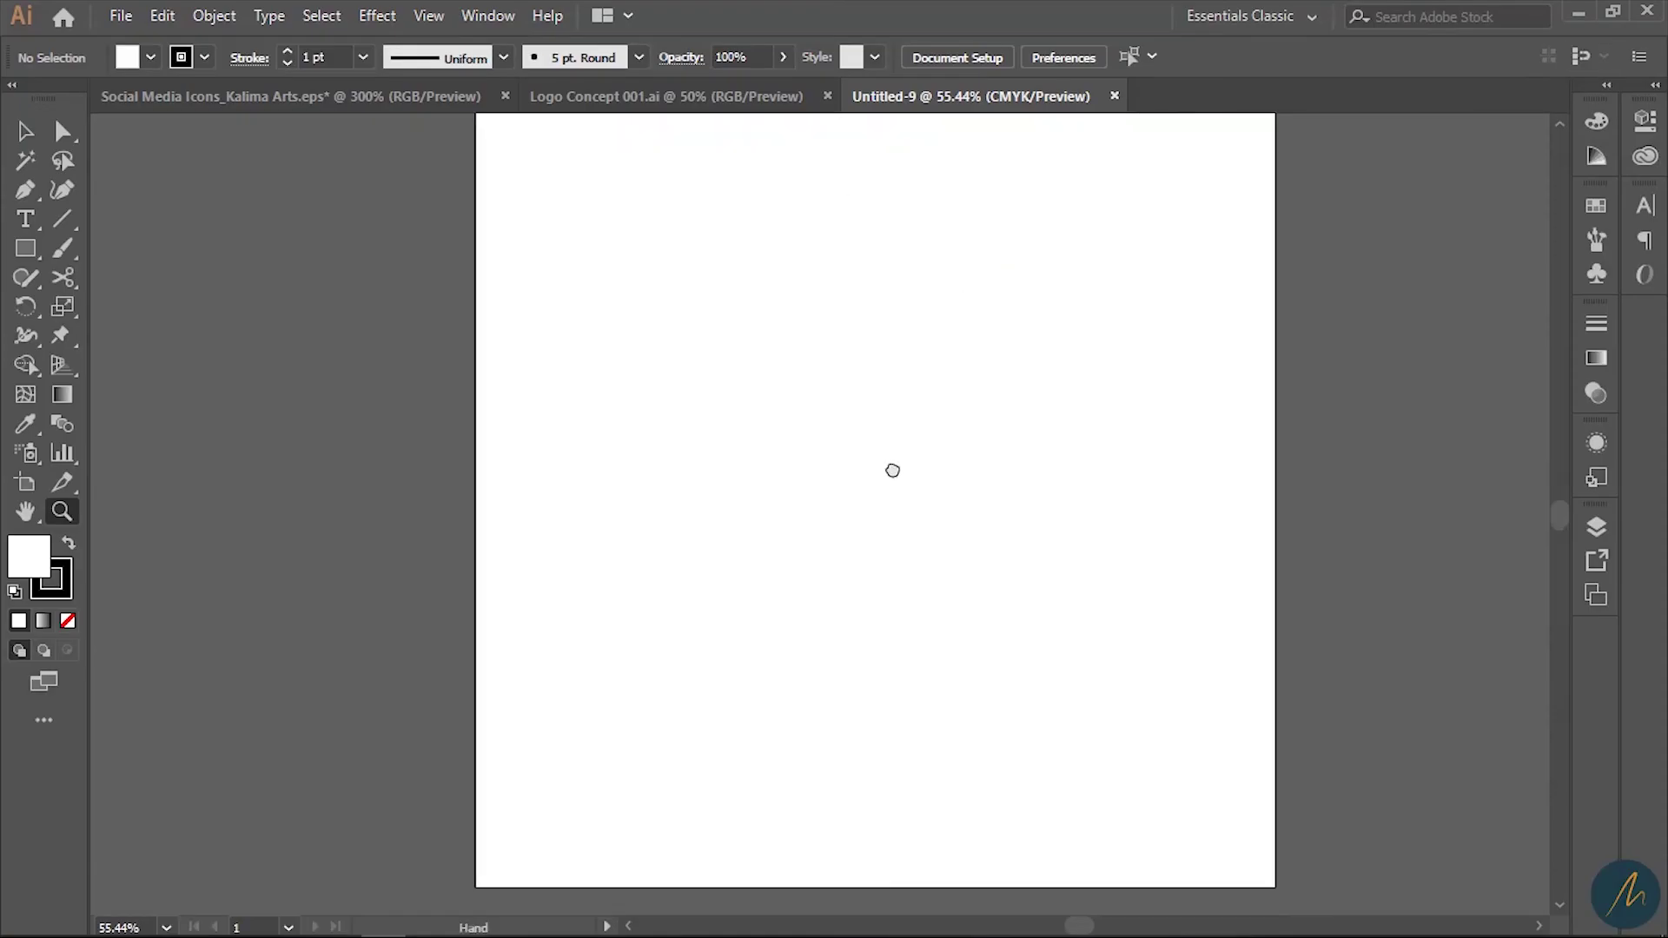
Step: Add the text "think" on the artboard and enlarge it to about 273 pt
left_click(26, 219)
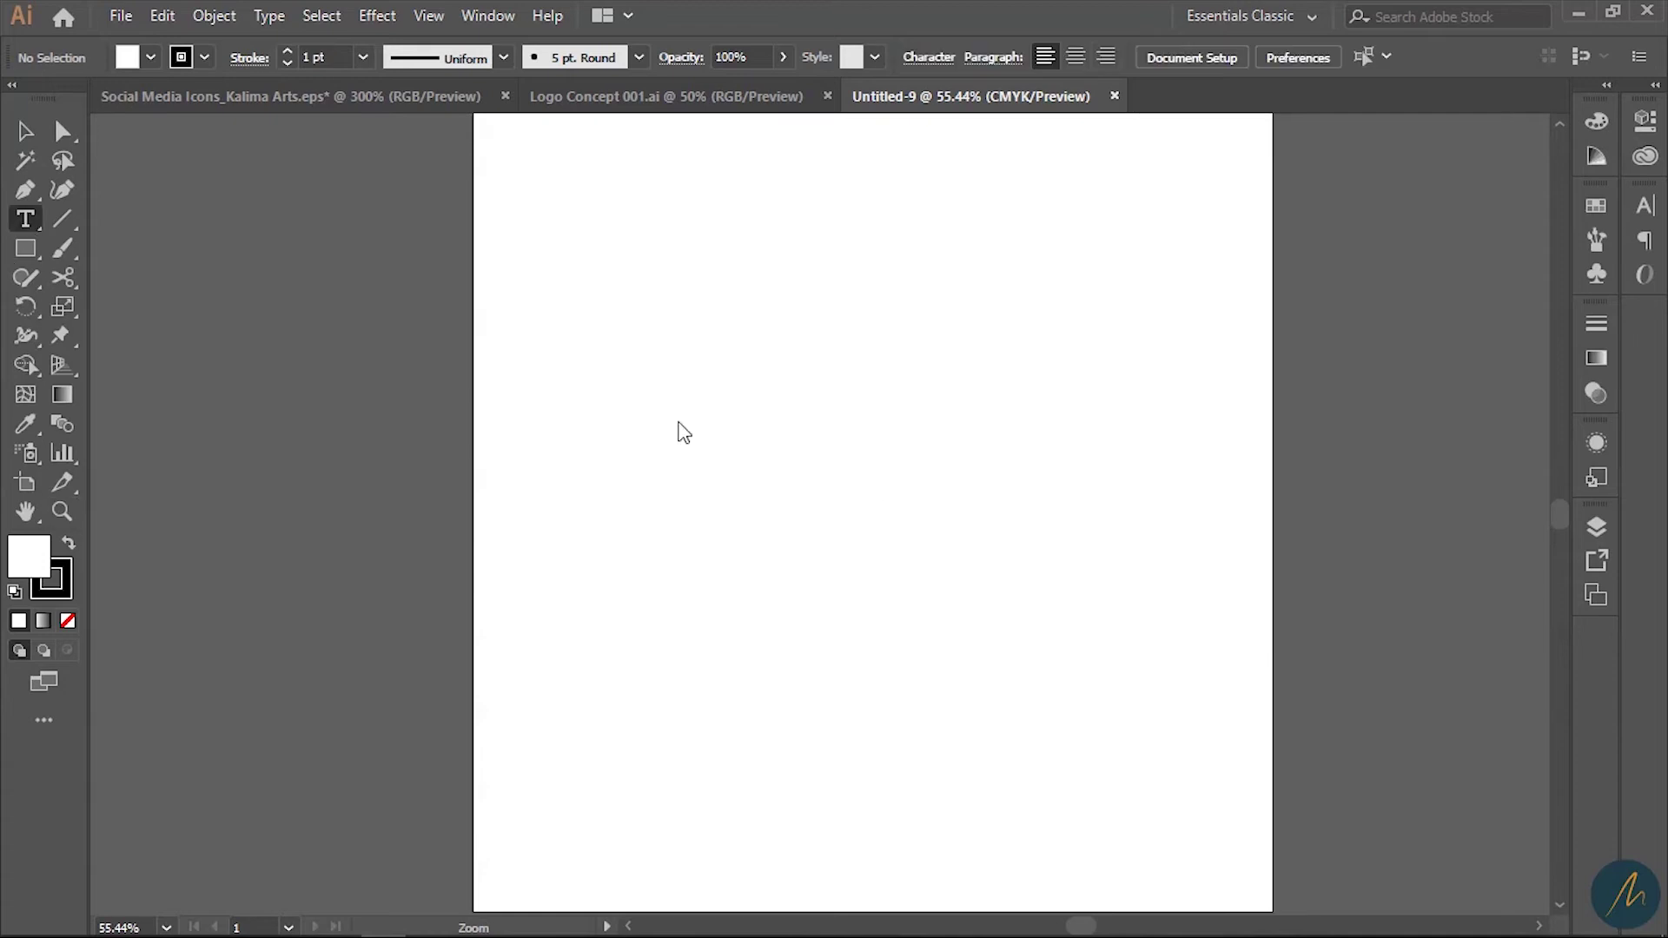
left_click(598, 382)
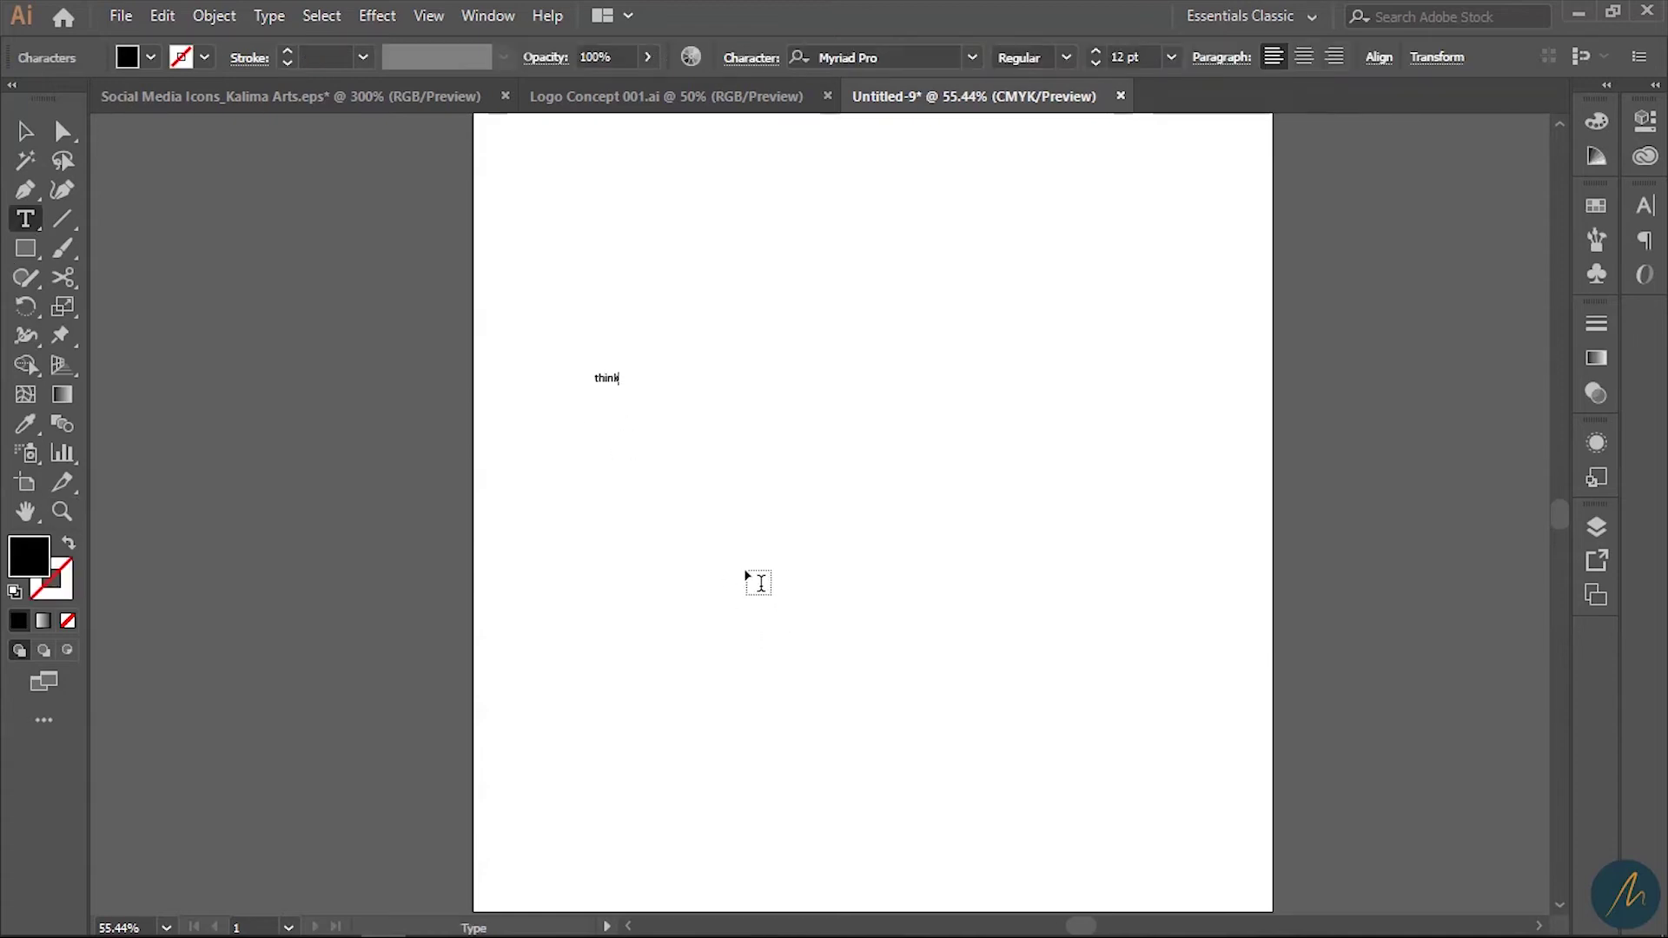
key("Escape")
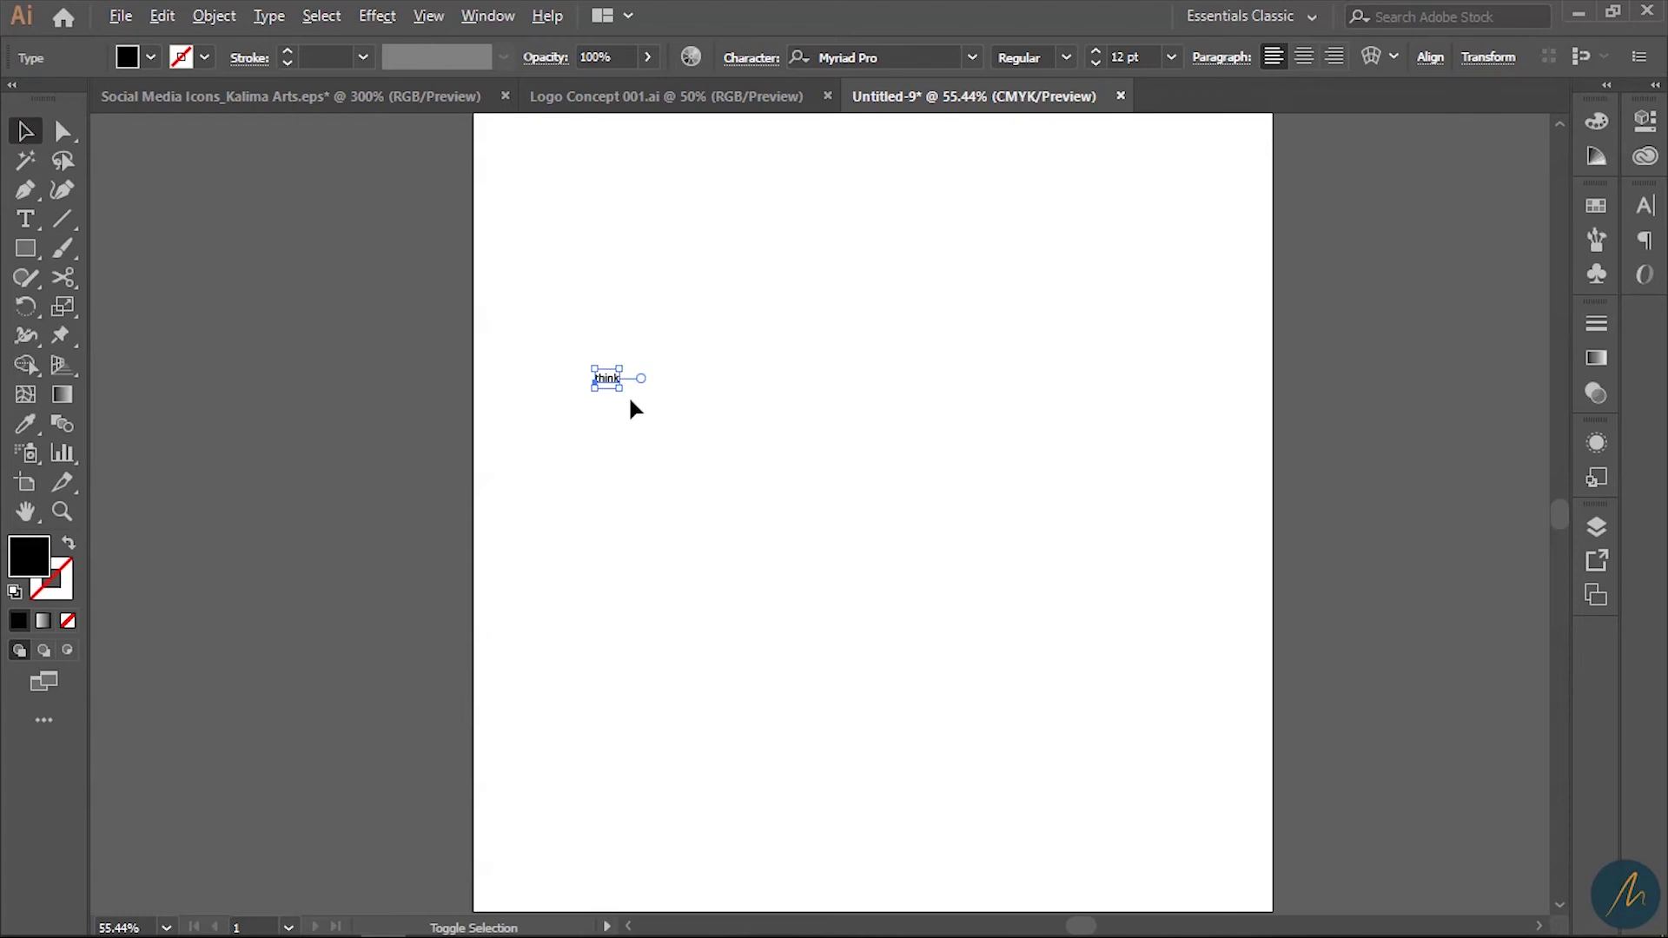
left_click_drag(619, 383, 883, 514)
left_click_drag(674, 431, 985, 548)
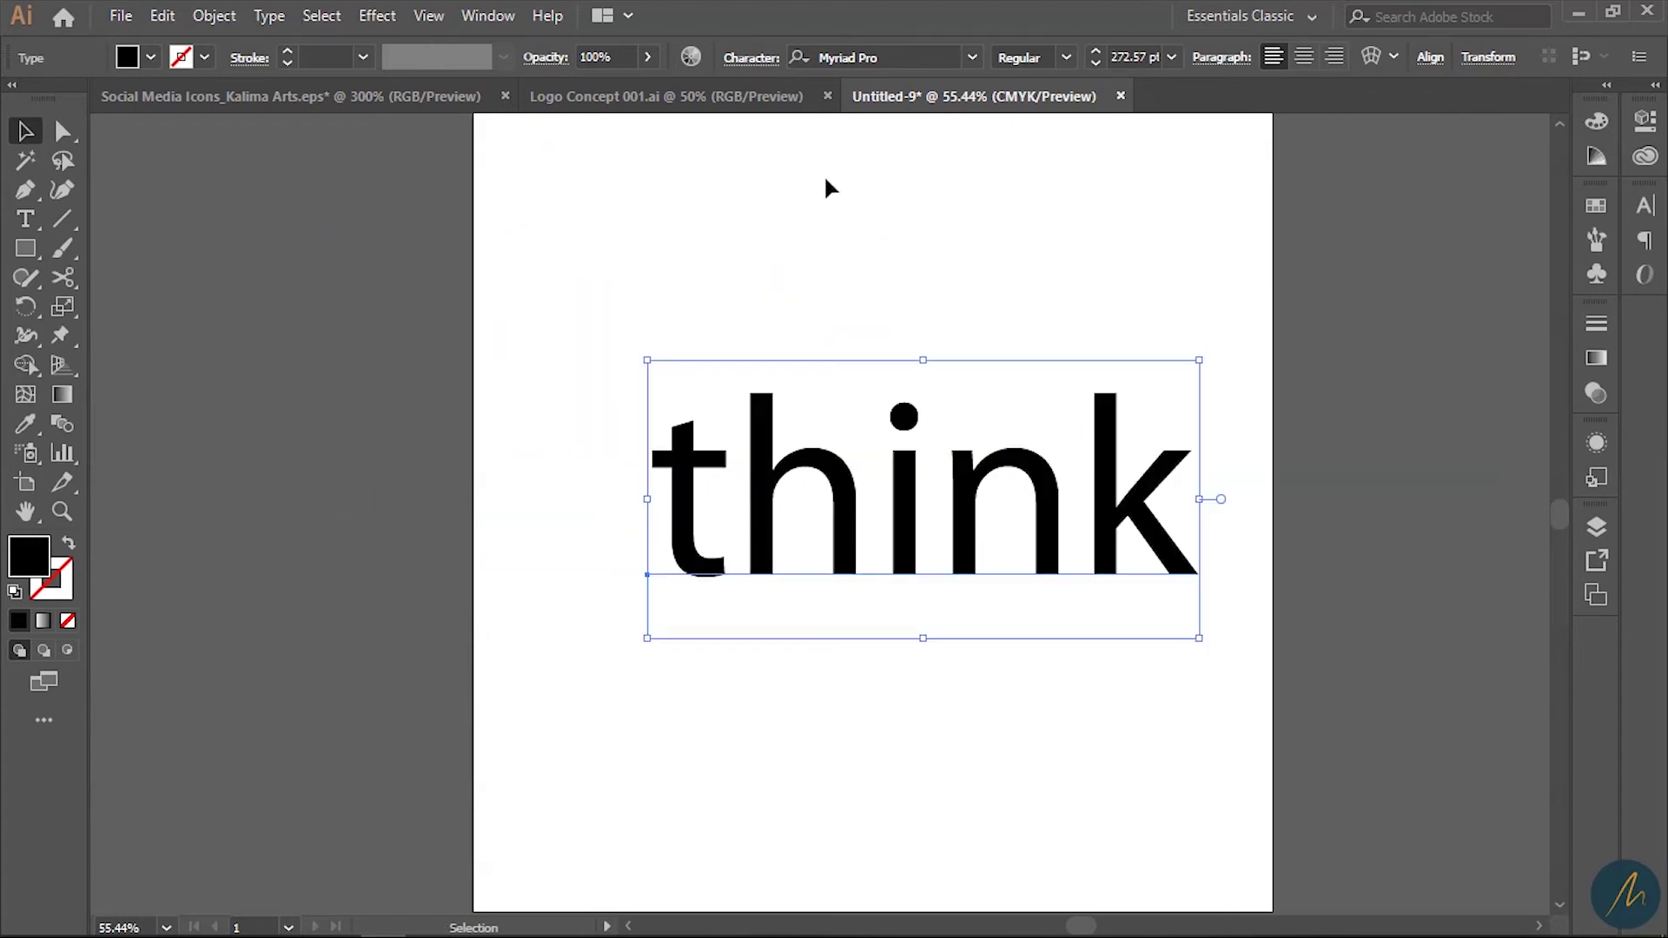
Step: Set the font of the word "think" to Hartwell Black
left_click(902, 58)
type("hart")
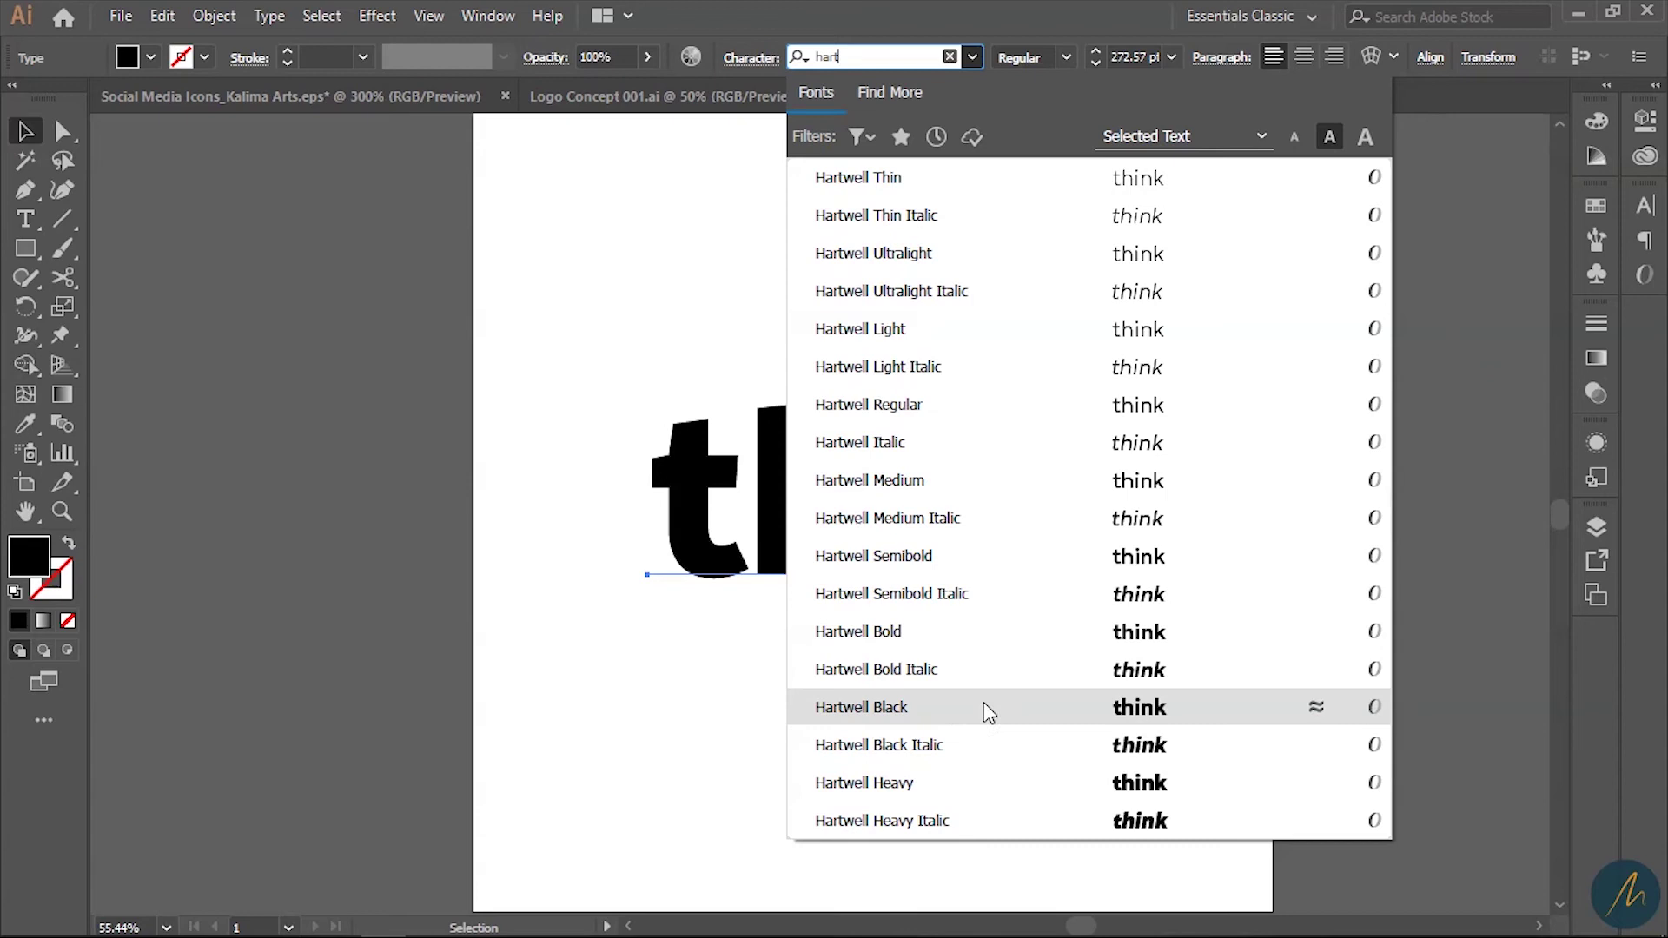
left_click(988, 709)
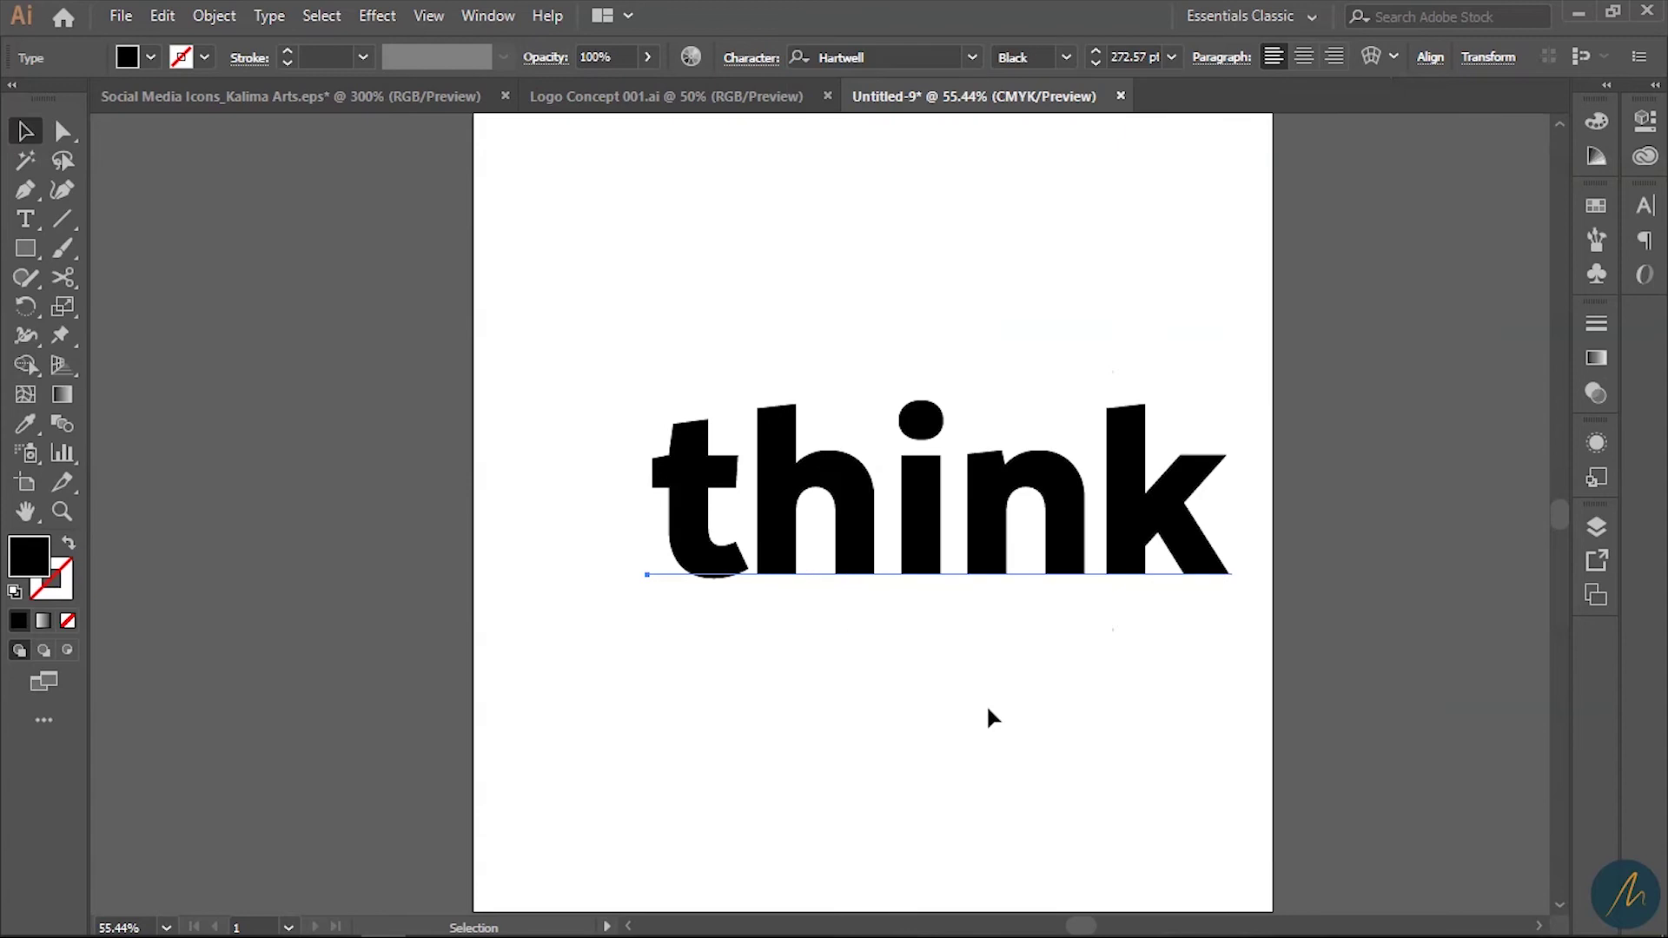
Step: Convert the word to uppercase and scale it down to about 217 pt within the artboard
left_click(269, 16)
left_click(271, 16)
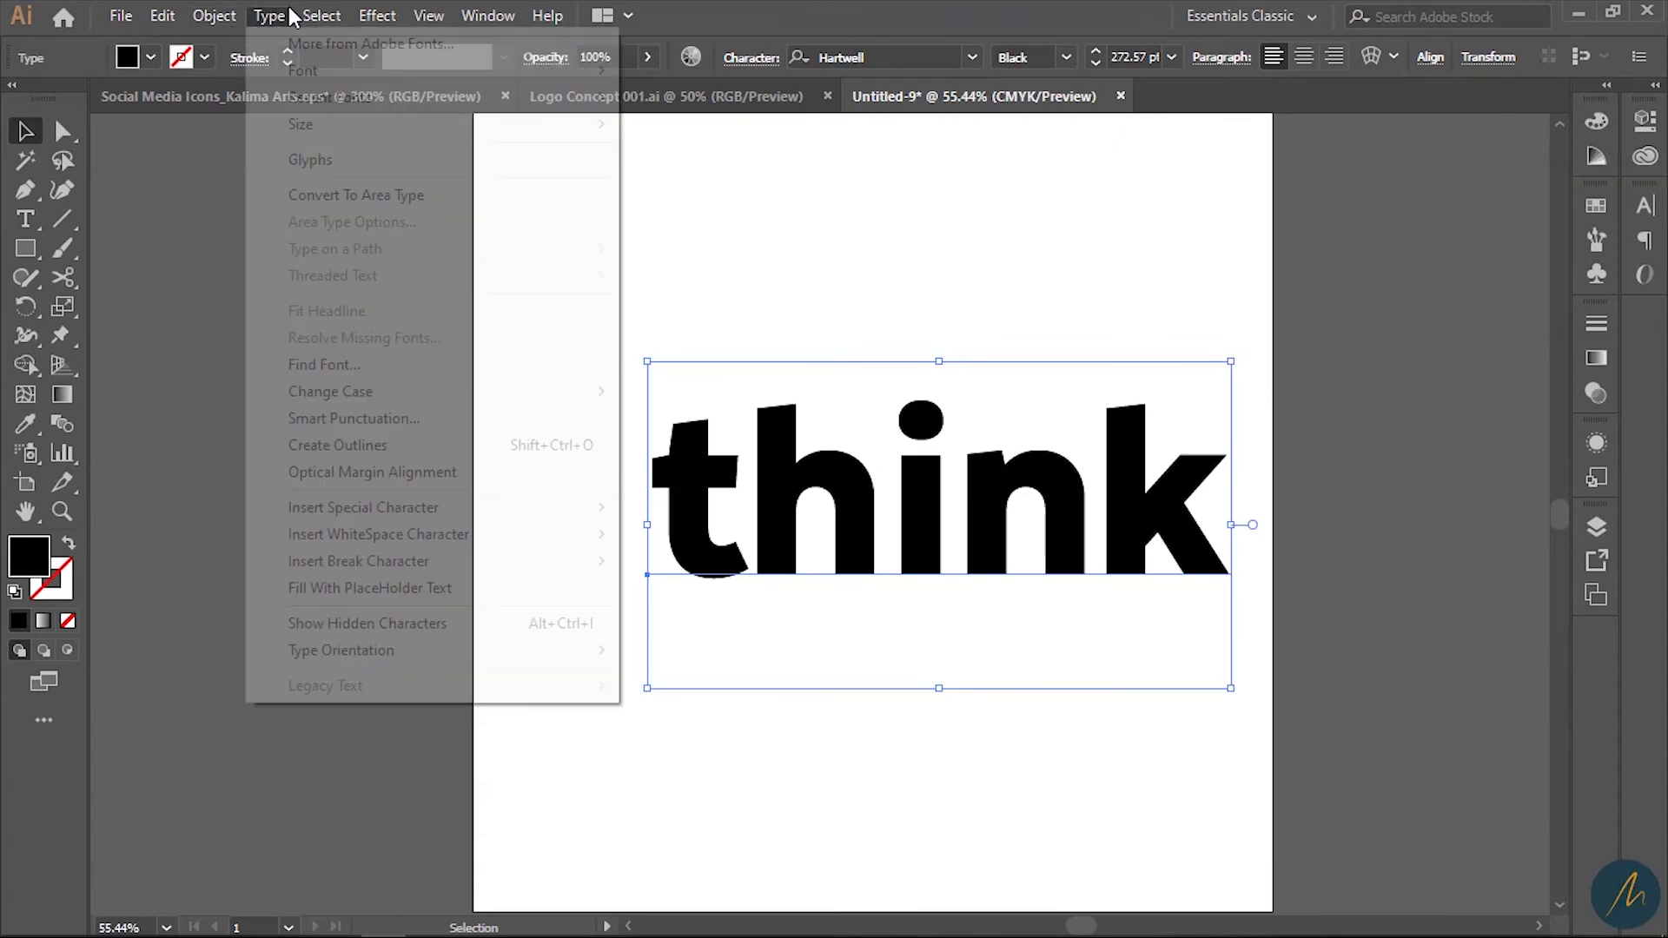
left_click(271, 16)
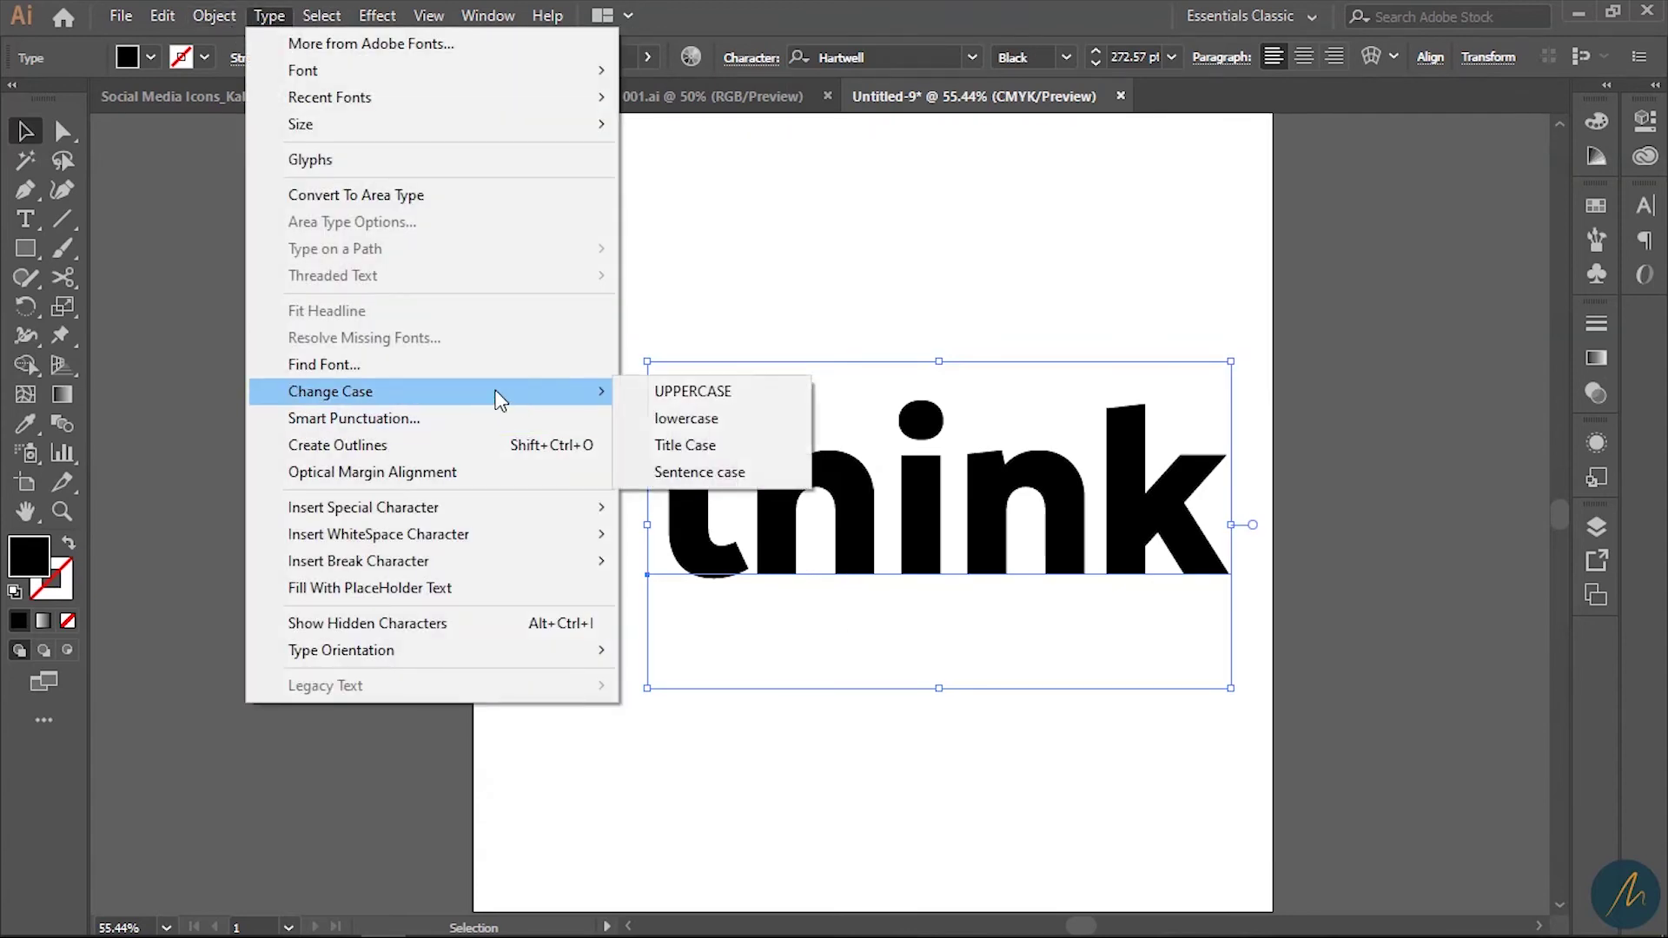
mouse_move(566, 398)
left_click(706, 389)
left_click_drag(1092, 499, 972, 554)
left_click_drag(1225, 579, 1158, 599)
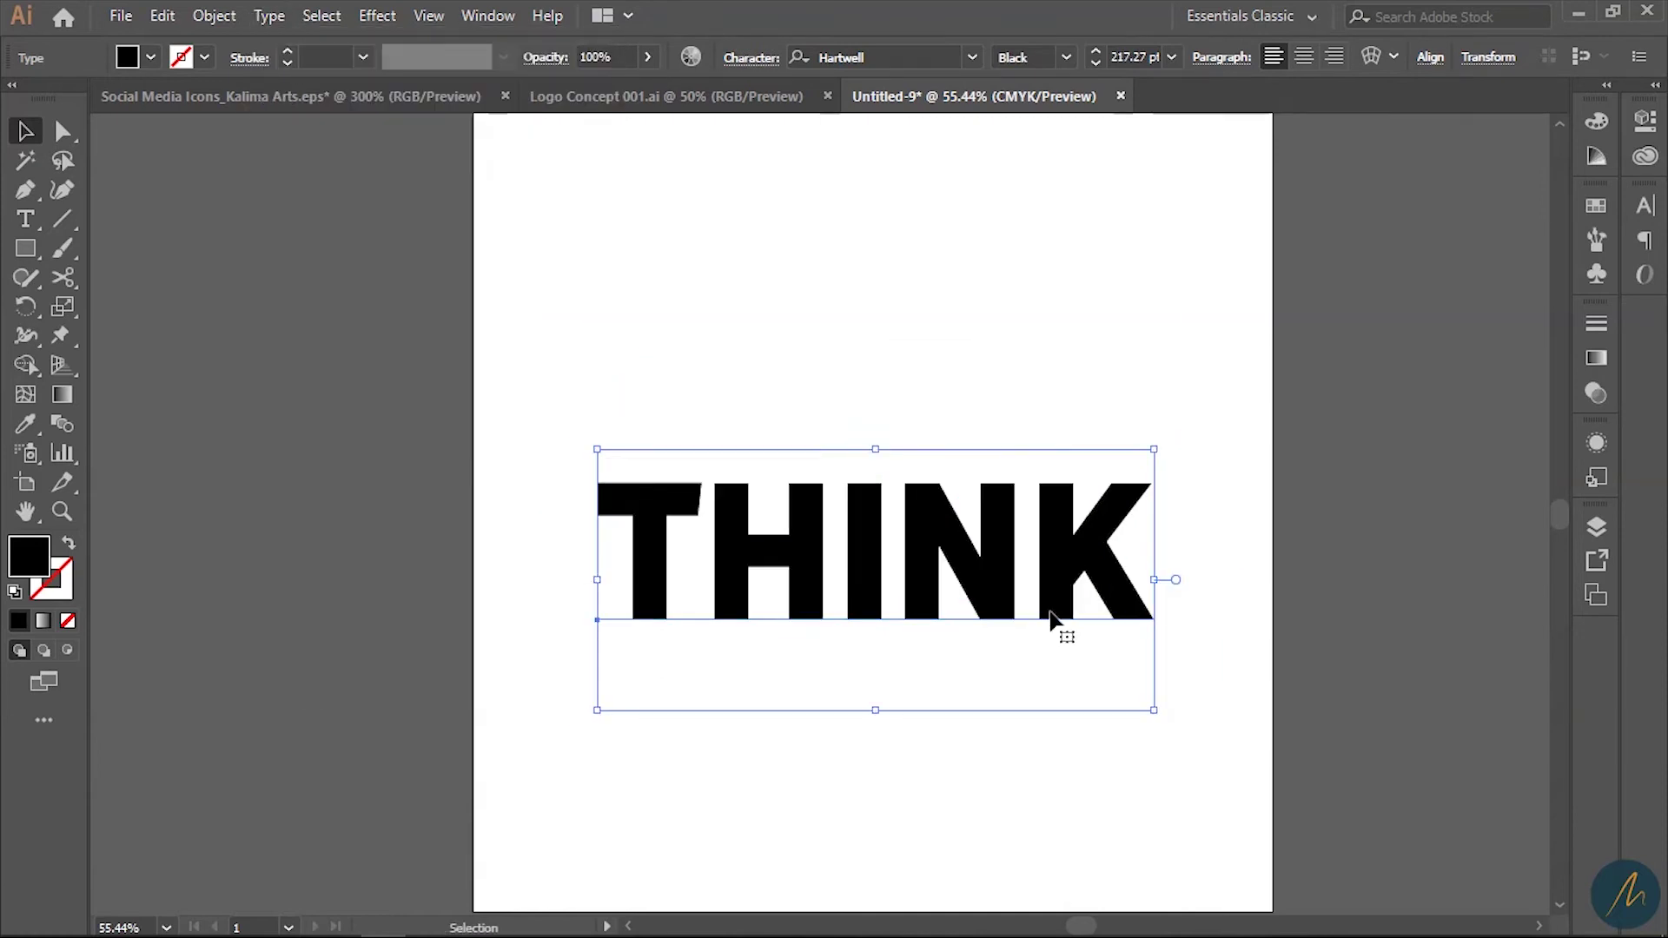
Step: Place a duplicate of the THINK text outside the artboard, to the left of the original
left_click_drag(1054, 619, 1053, 599)
left_click_drag(935, 719, 1162, 657)
left_click_drag(1196, 540, 445, 482)
left_click_drag(1006, 734, 812, 831)
left_click_drag(963, 633, 962, 623)
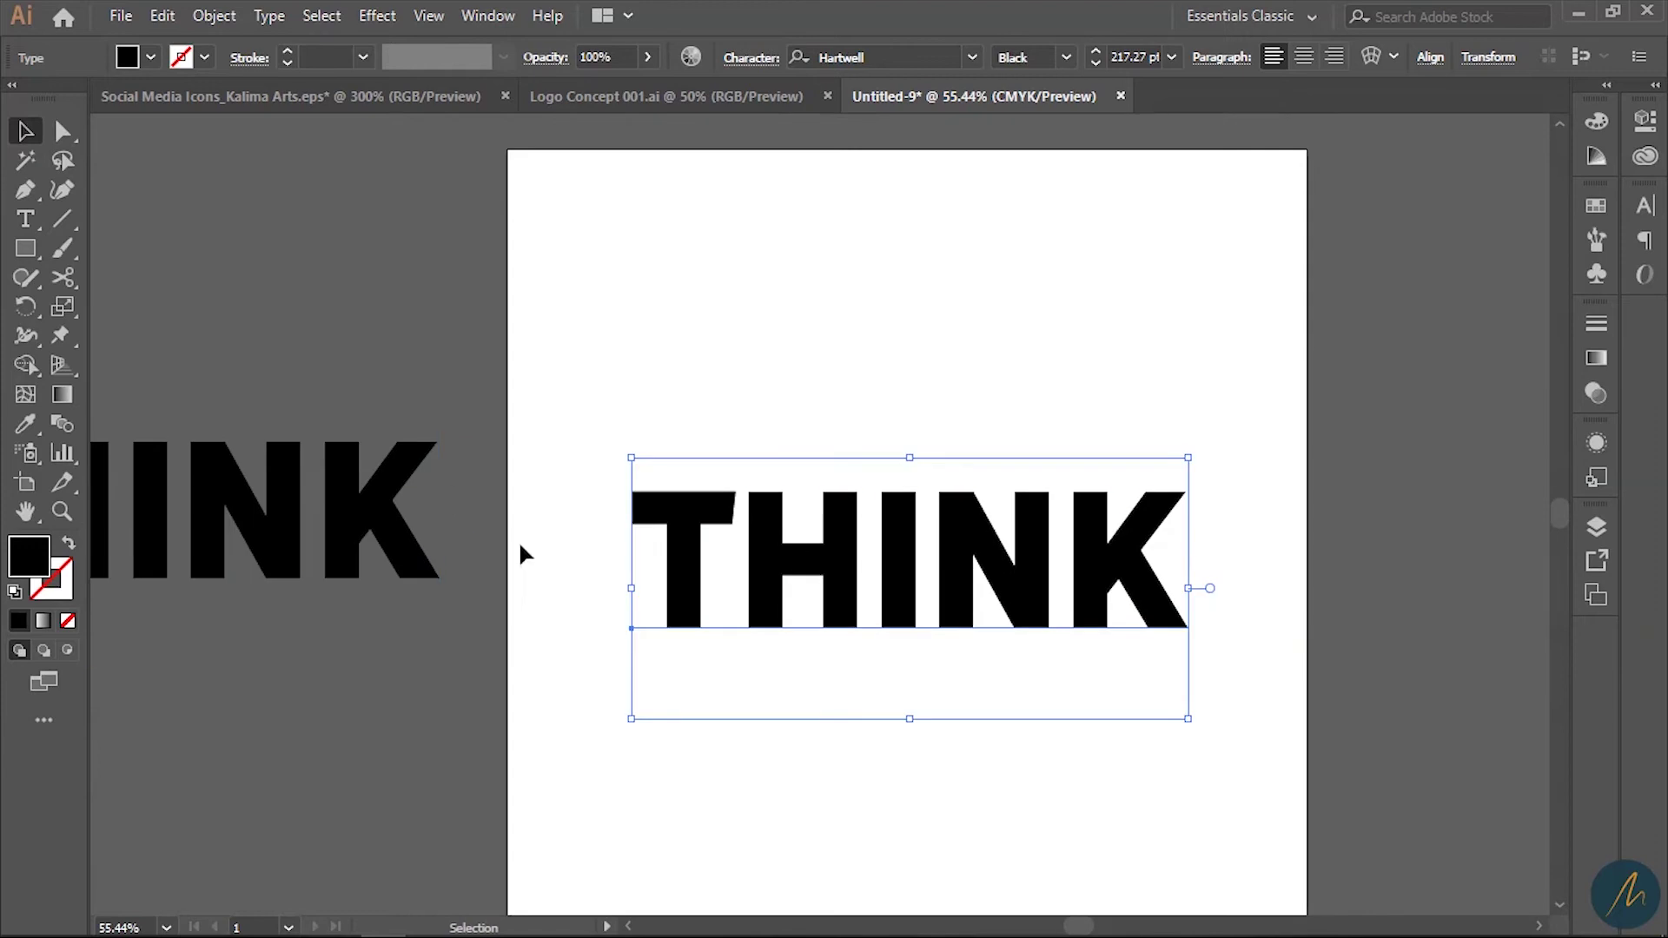
Step: Expand the THINK text on the artboard, object and fill, and ungroup it into separate letters
left_click(217, 16)
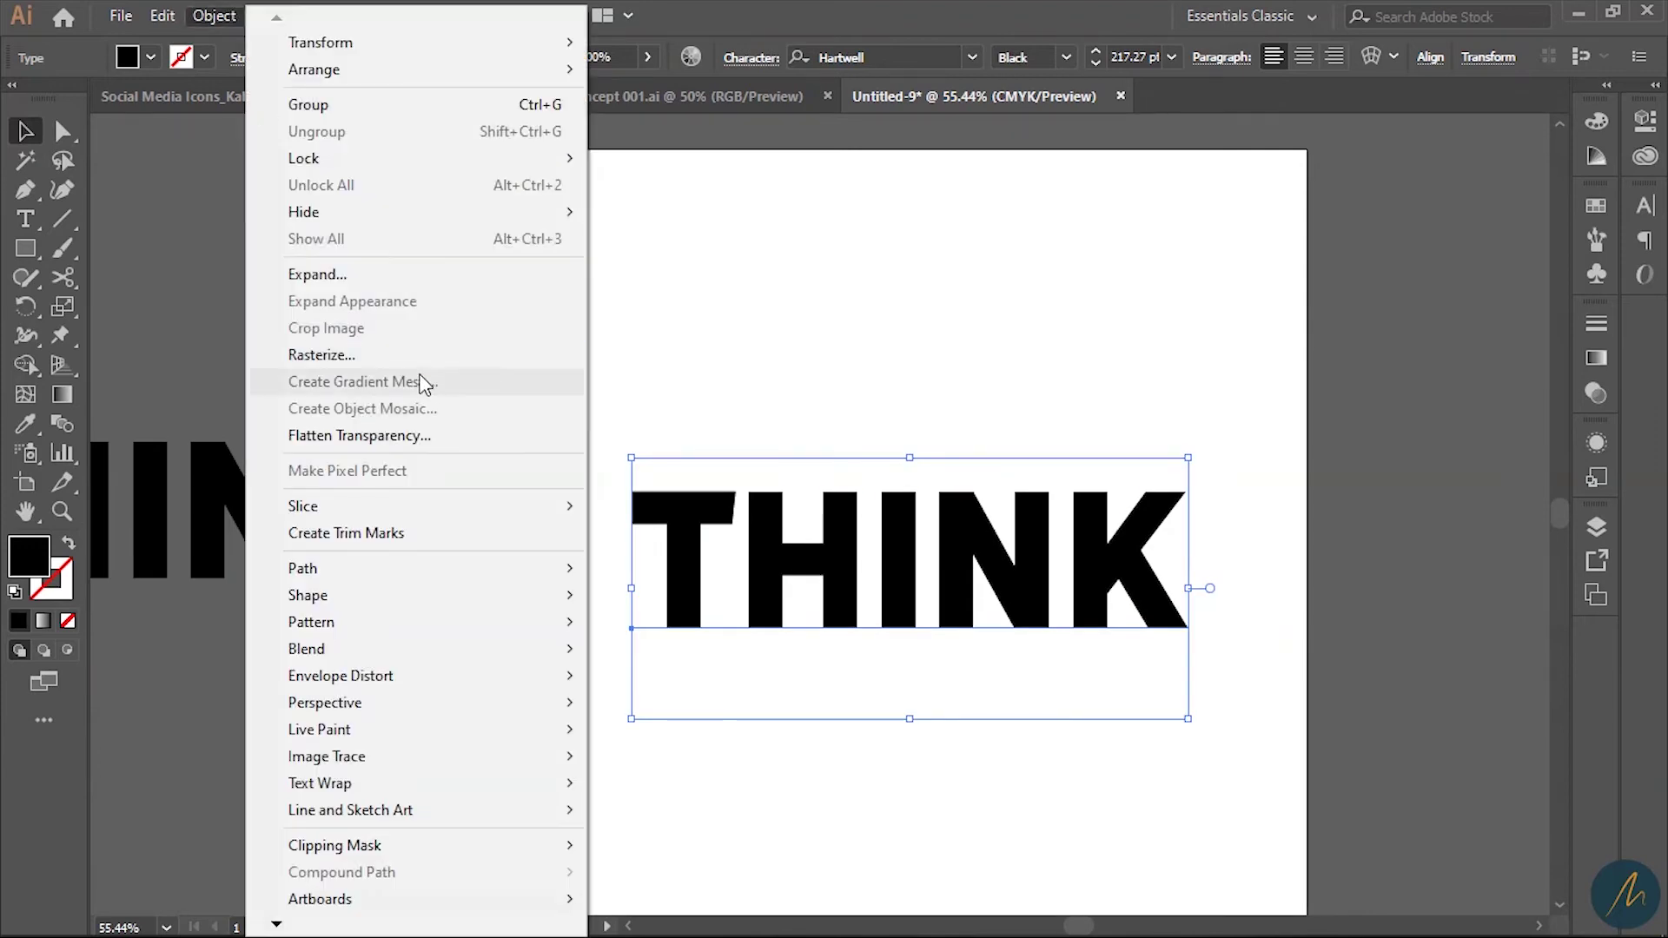
left_click(318, 275)
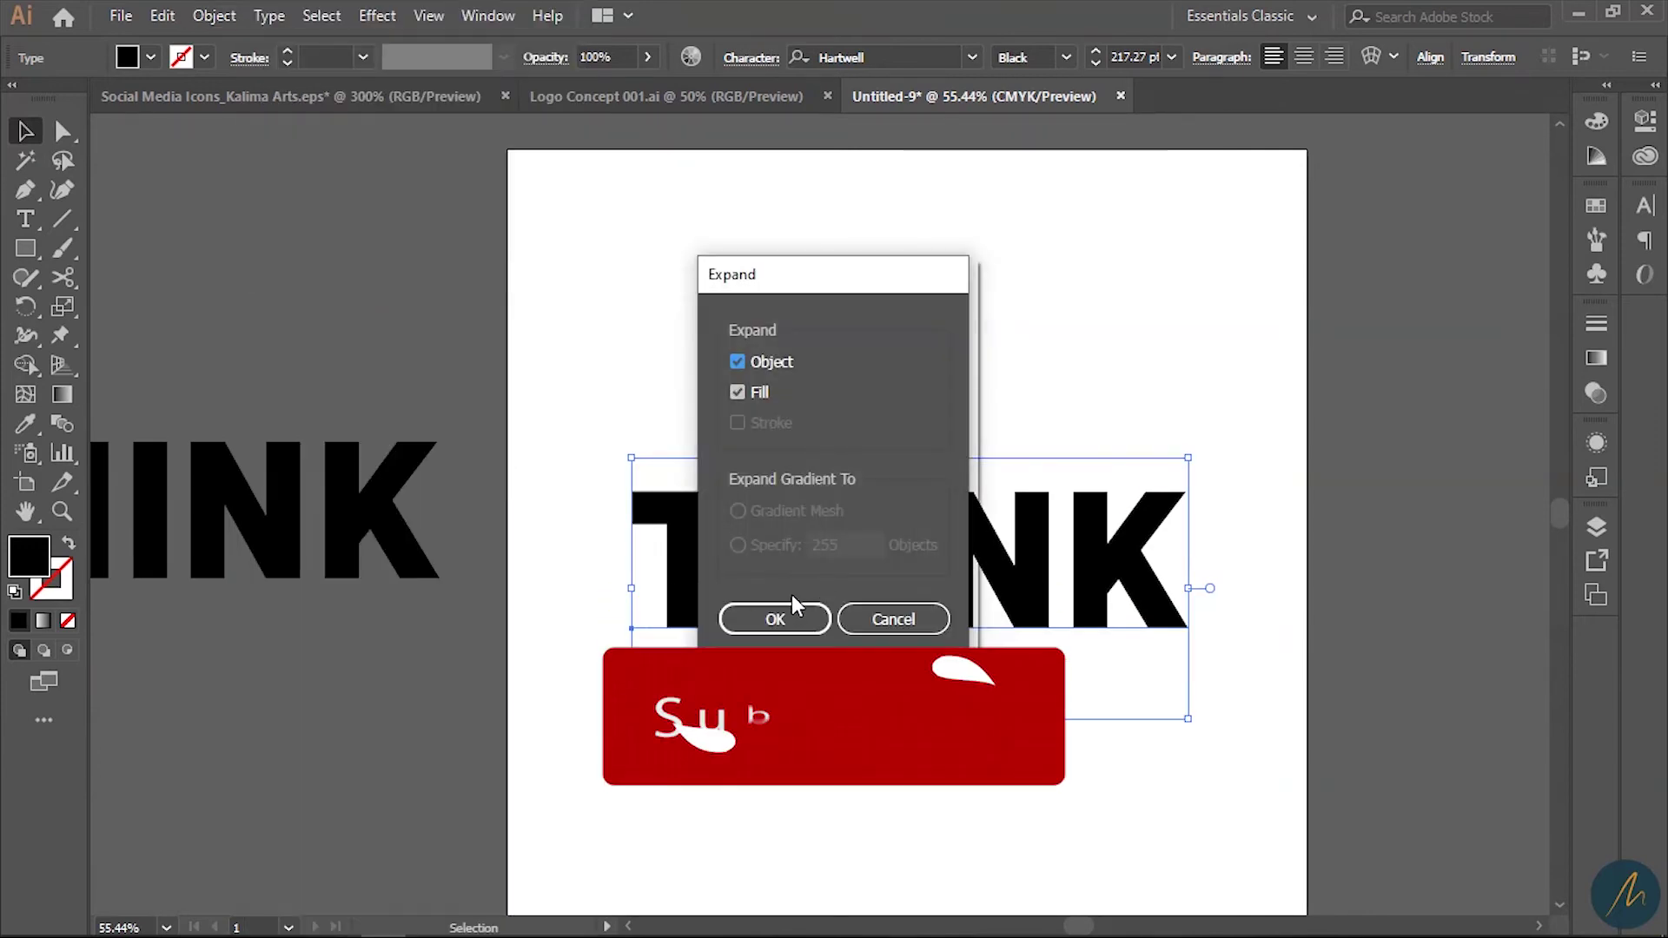
left_click(794, 608)
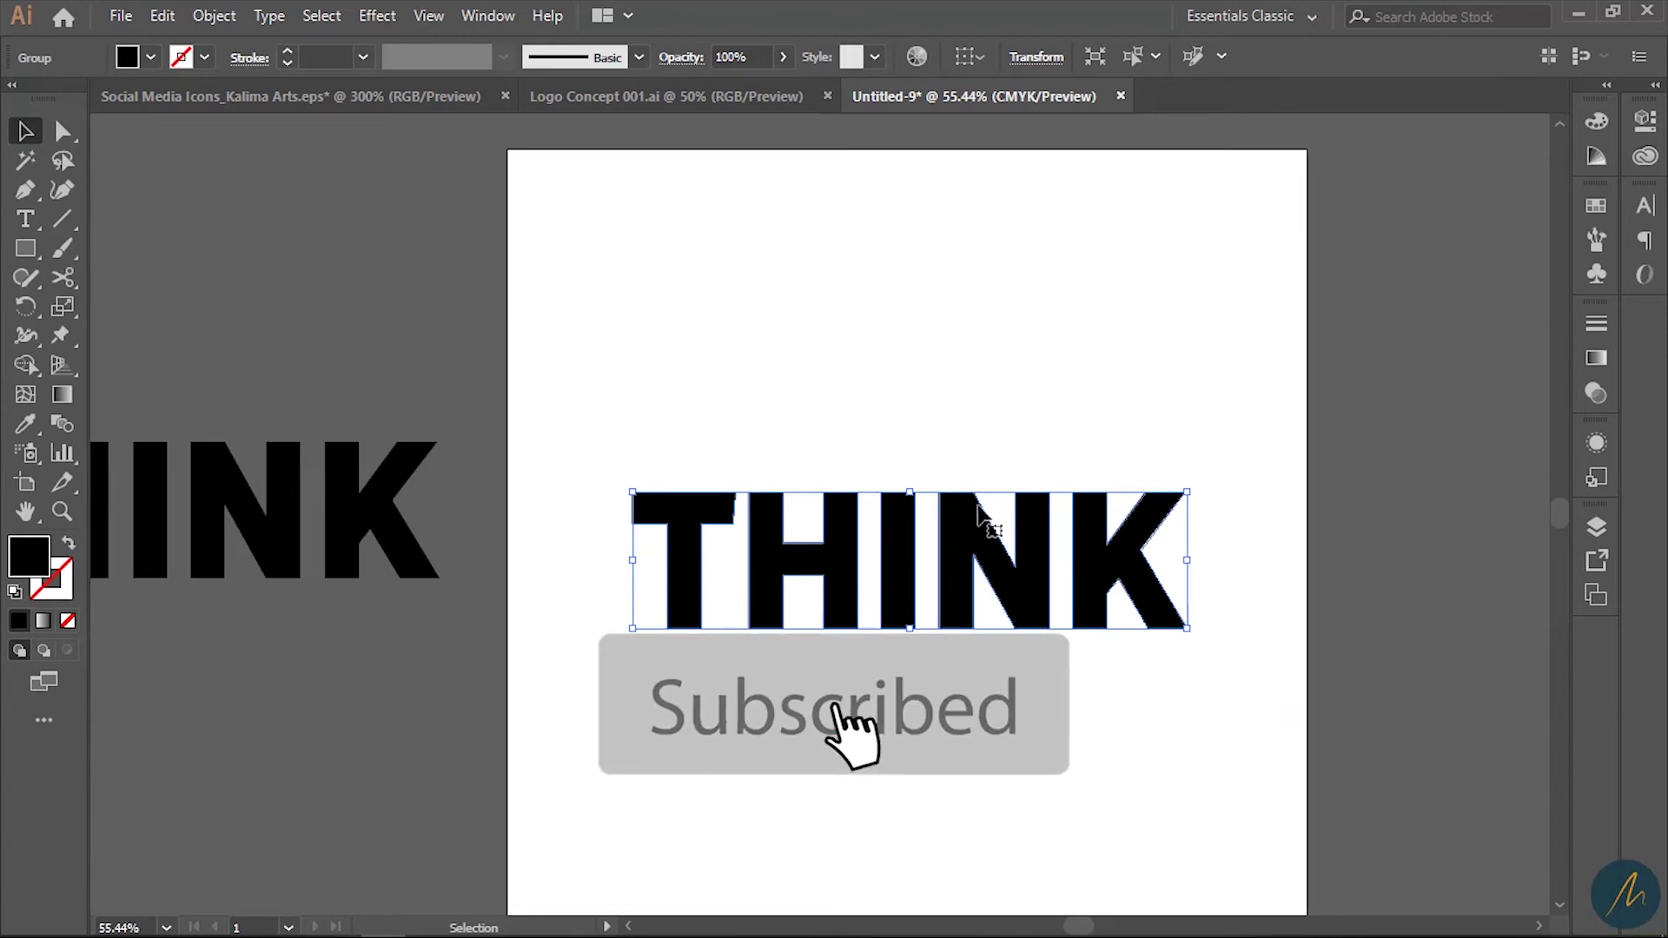
right_click(1004, 570)
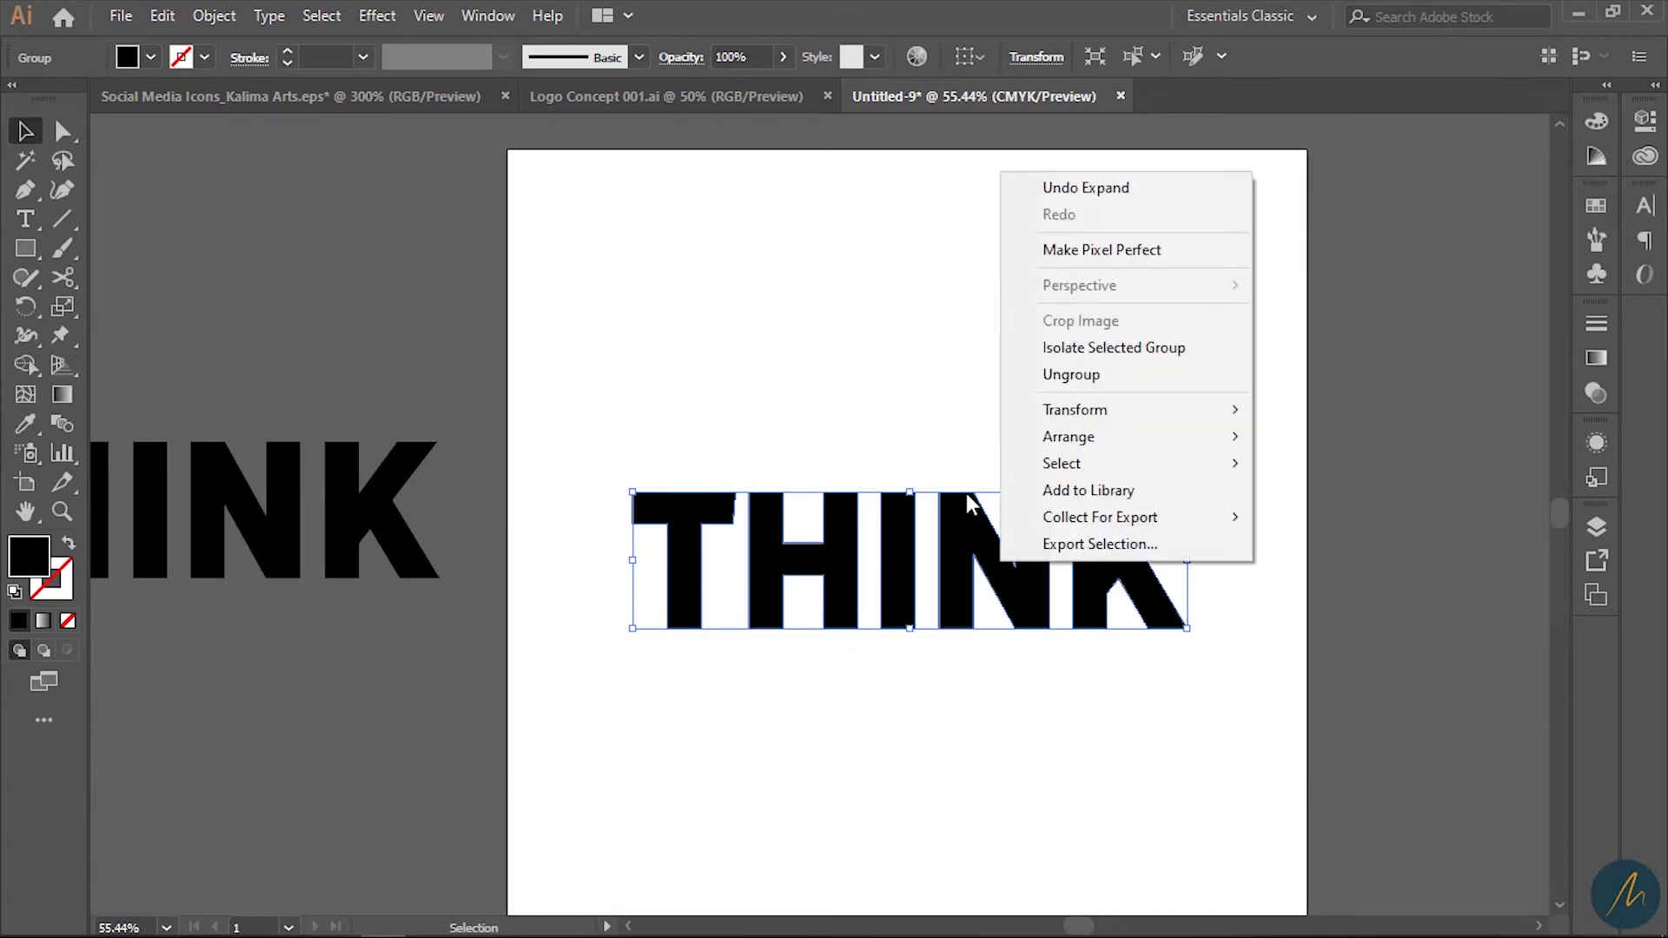
left_click(1087, 373)
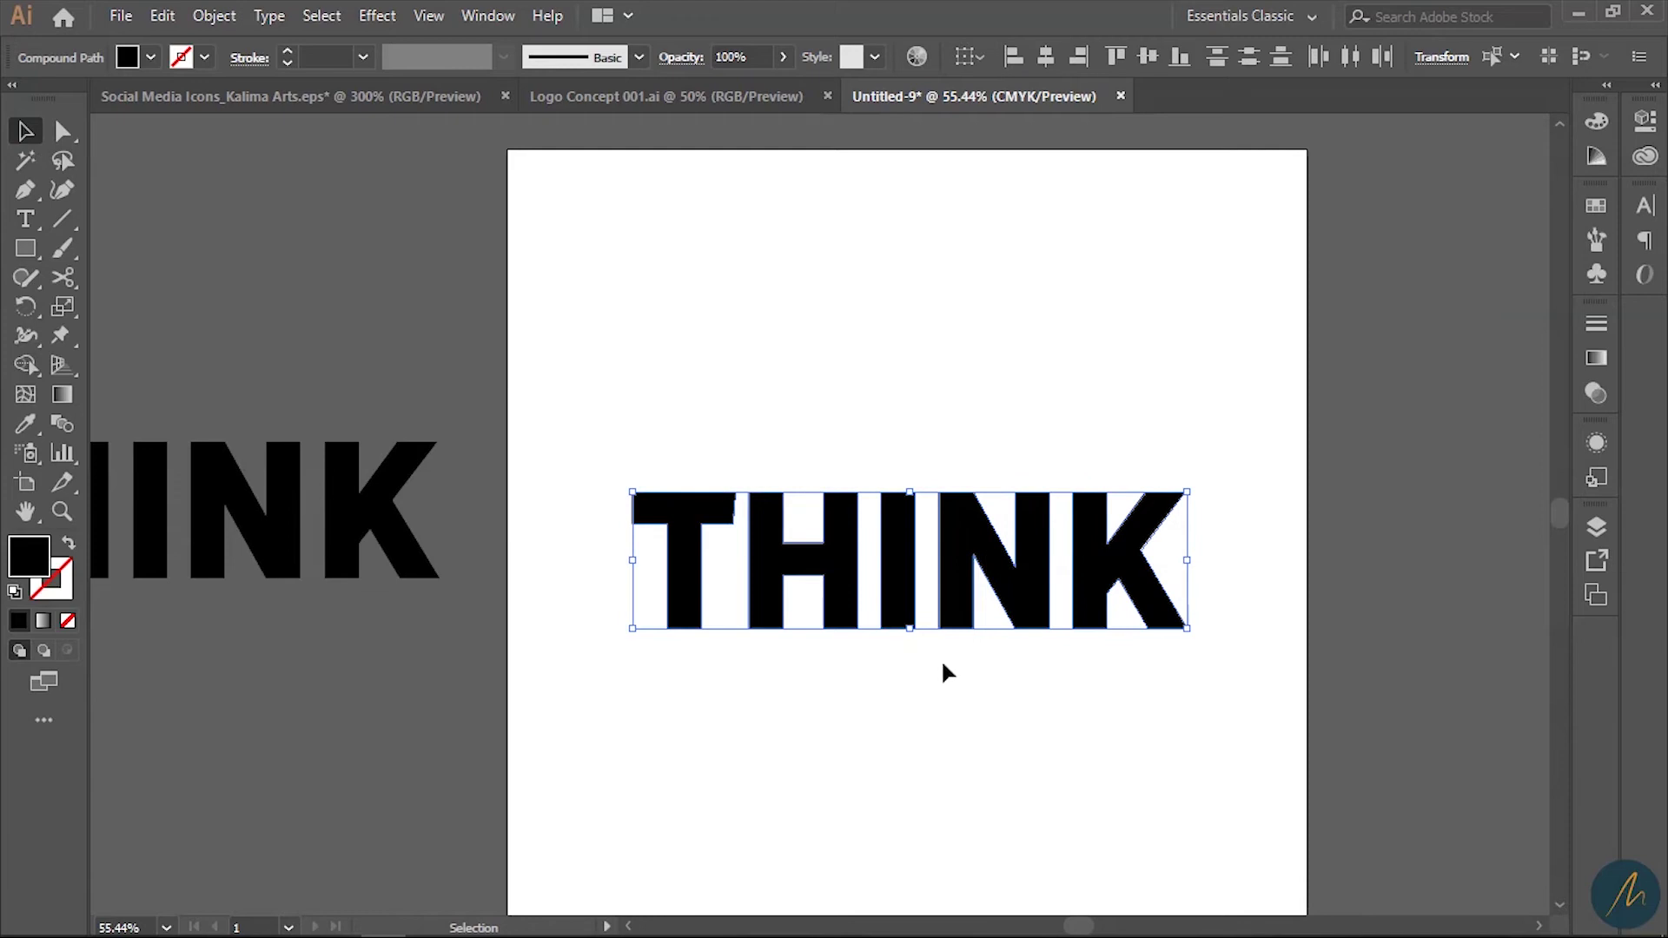
left_click(1065, 391)
Step: Shorten the letter I from its top edge to a low block on the baseline
left_click(894, 556)
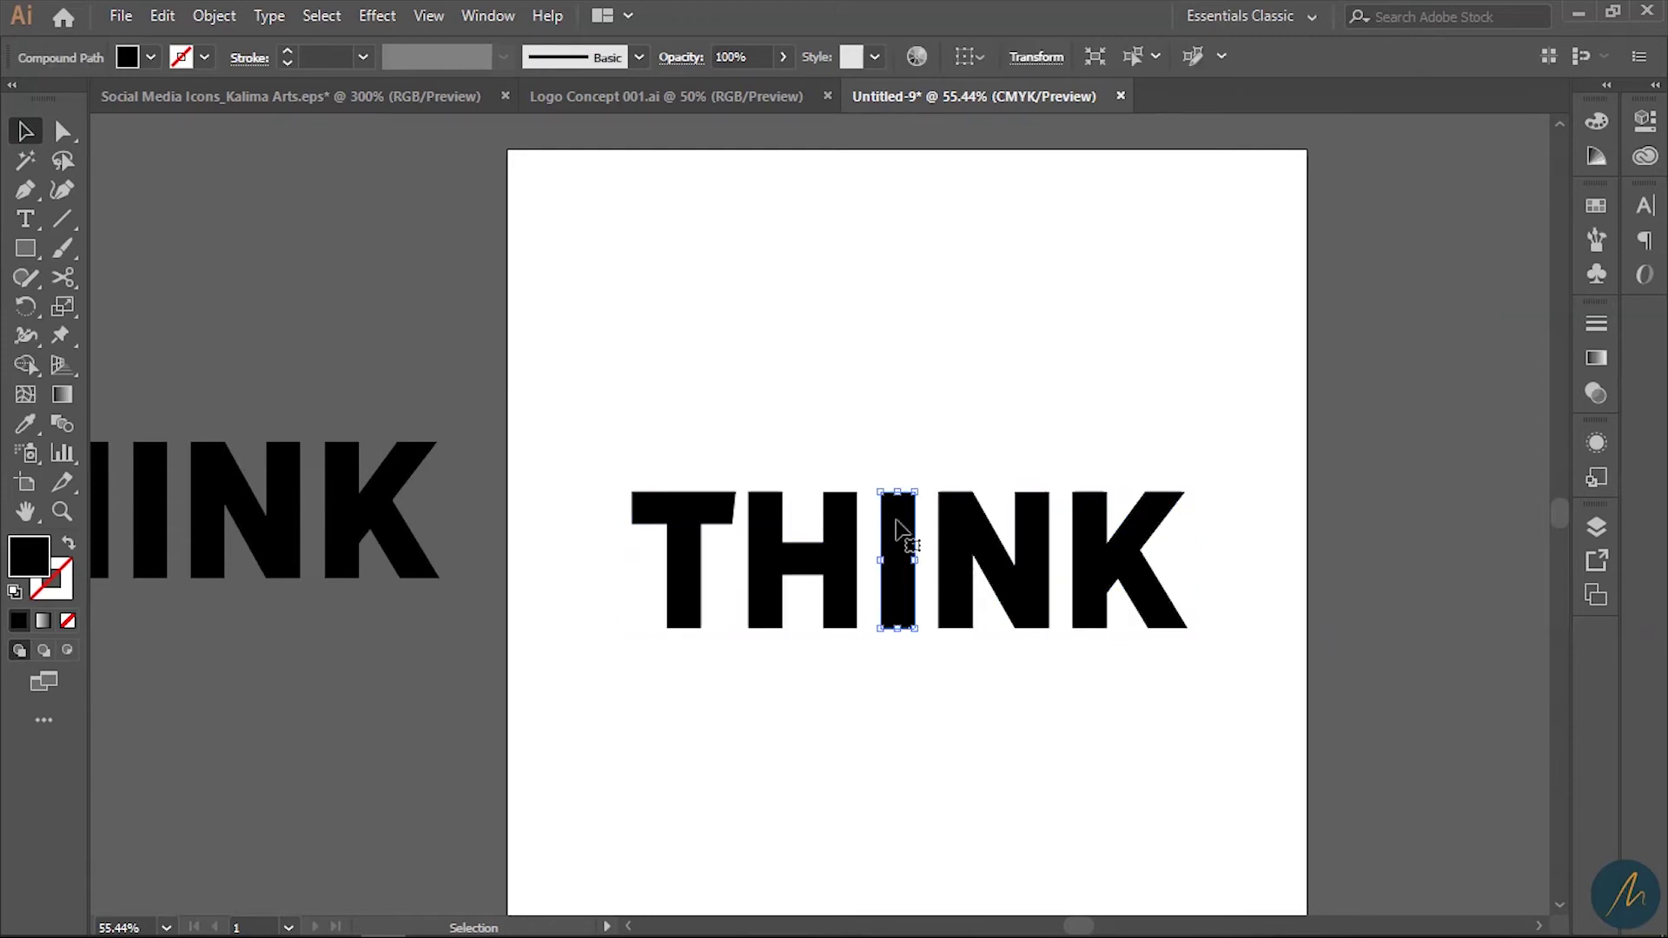
left_click_drag(901, 497, 894, 578)
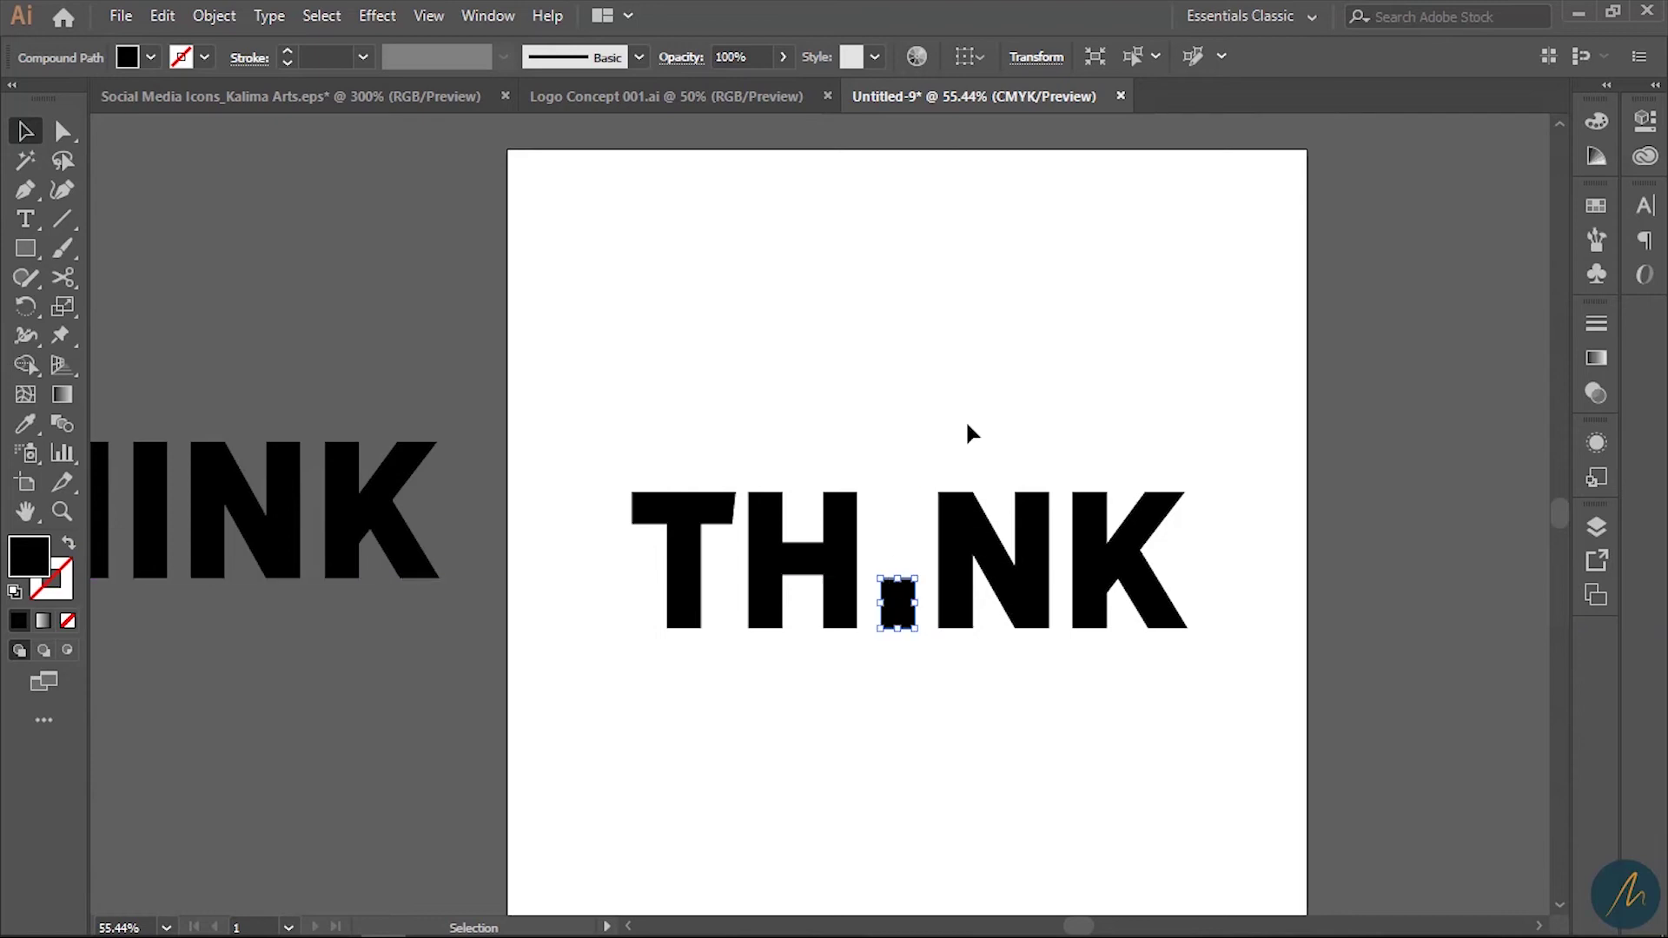
left_click(959, 416)
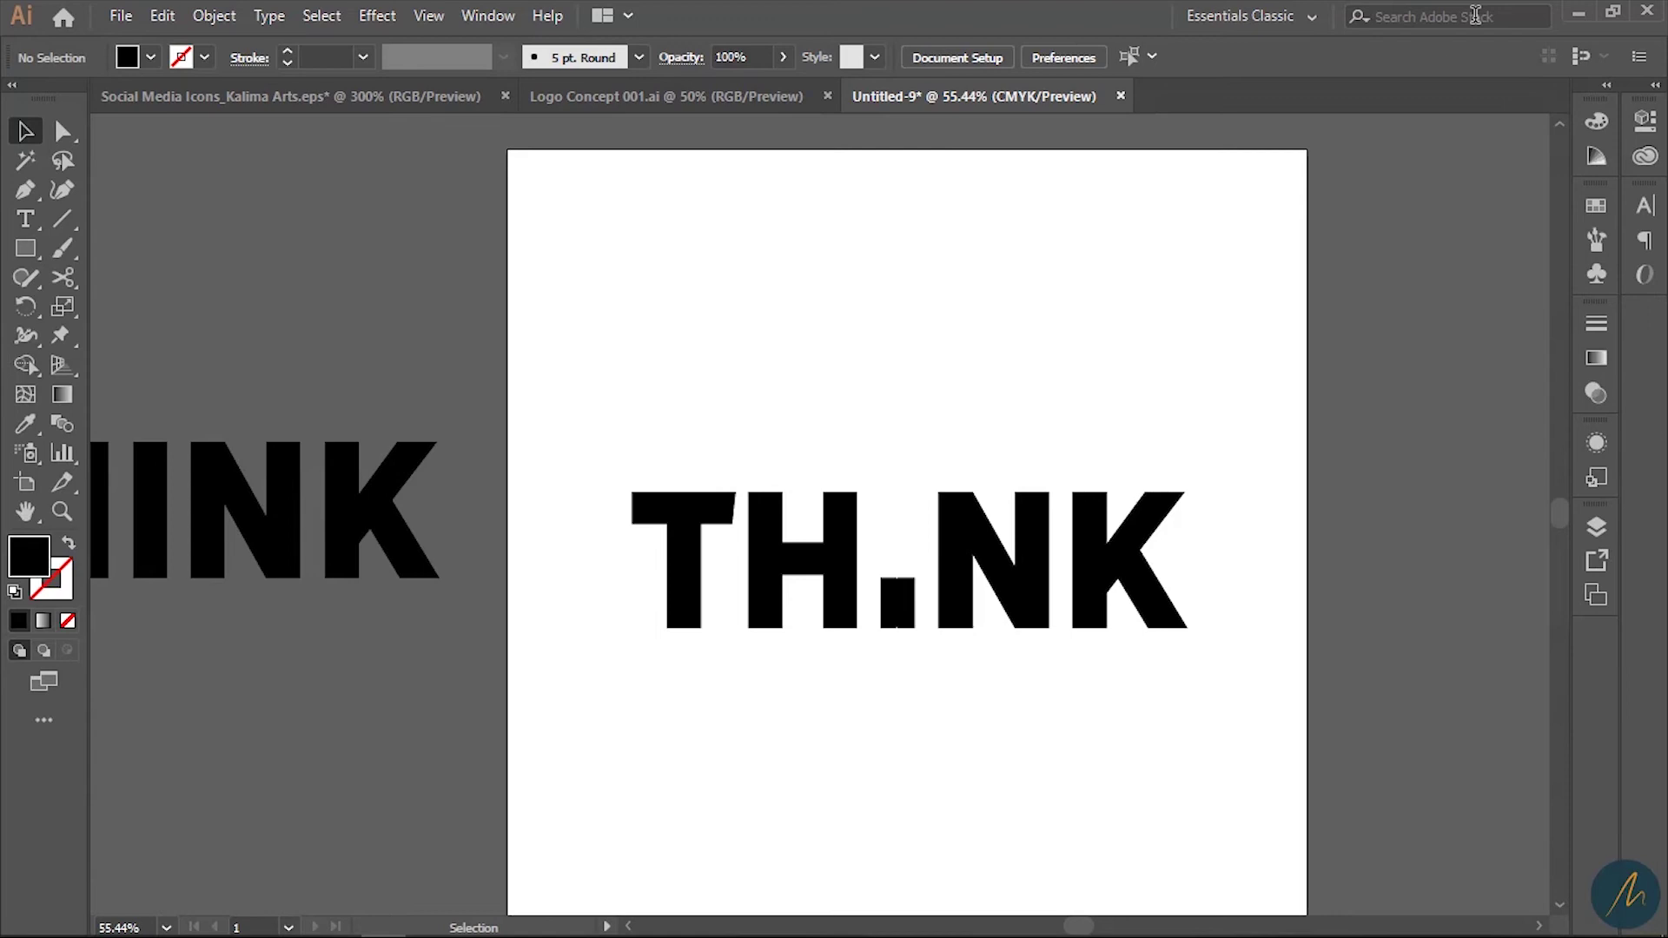
Step: Open the file Bulb Icon_www.artskalima.rw from the Vector Files folder and select the yellow bulb
left_click(1575, 16)
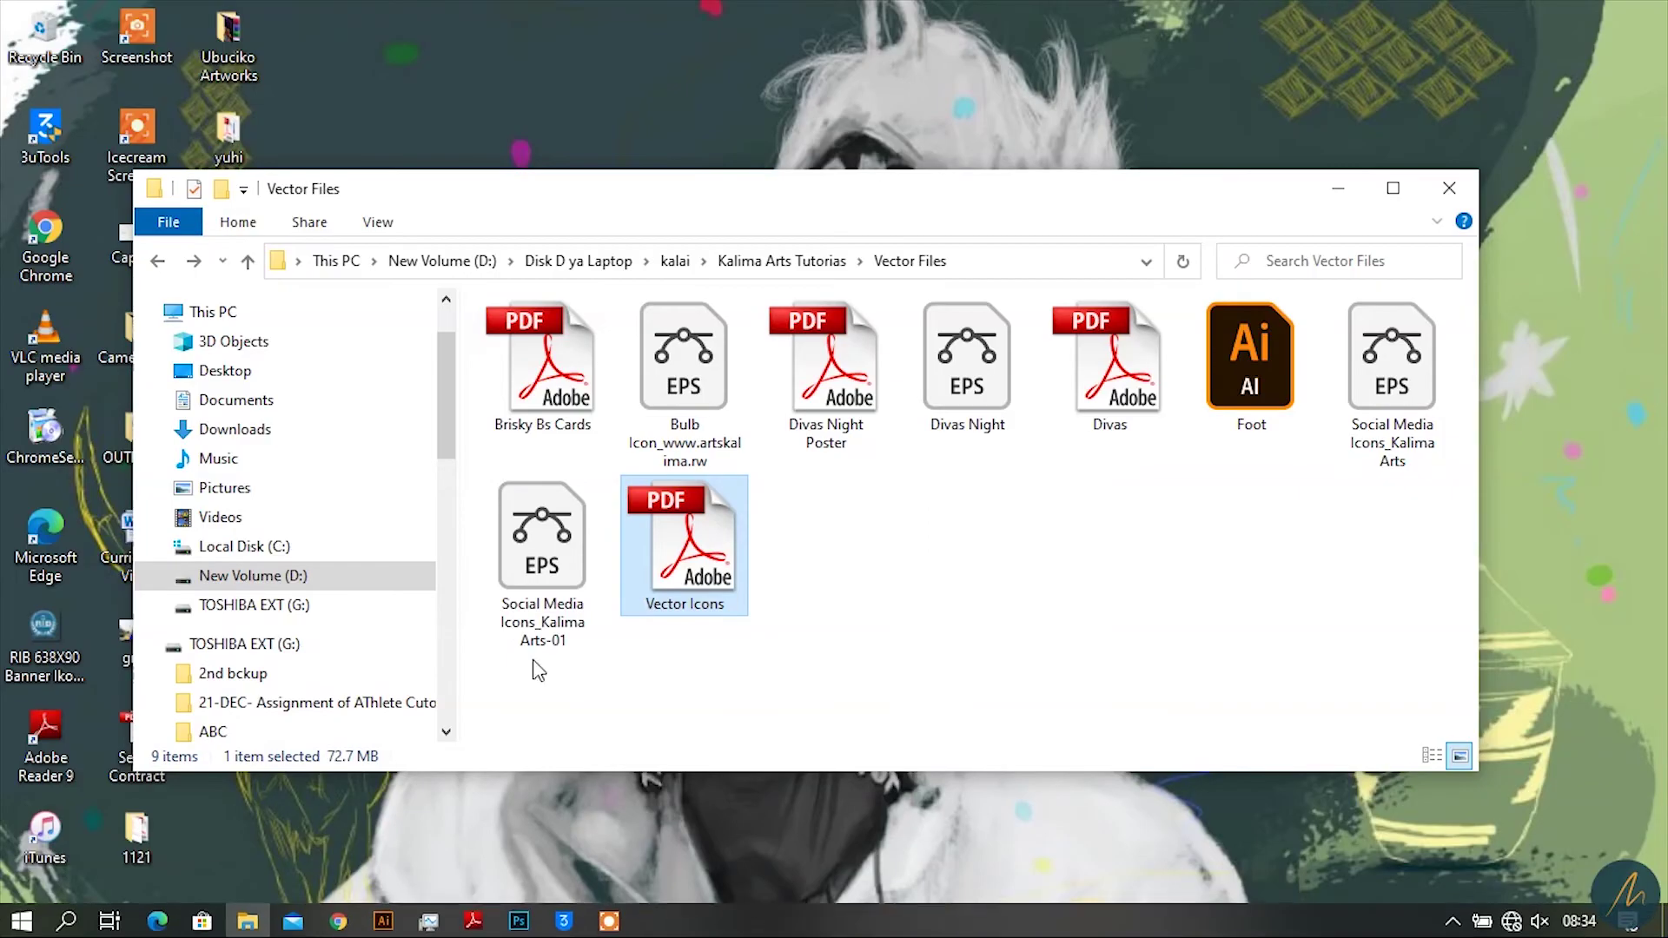
double_click(680, 372)
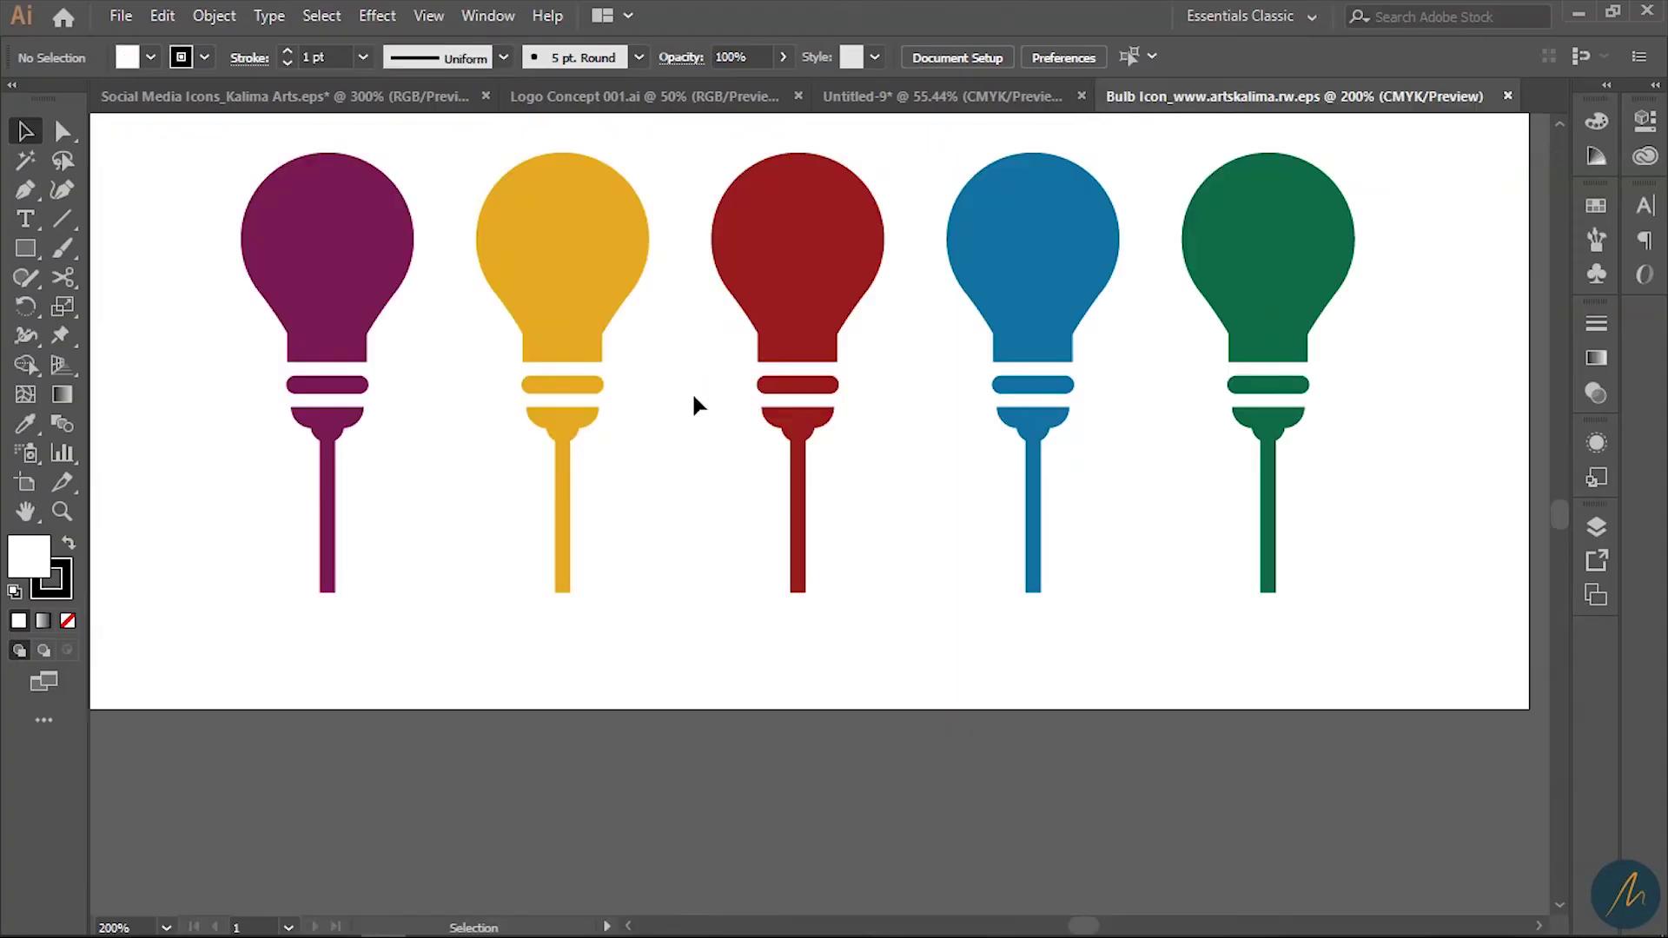
left_click(763, 495, "ctrl+alt")
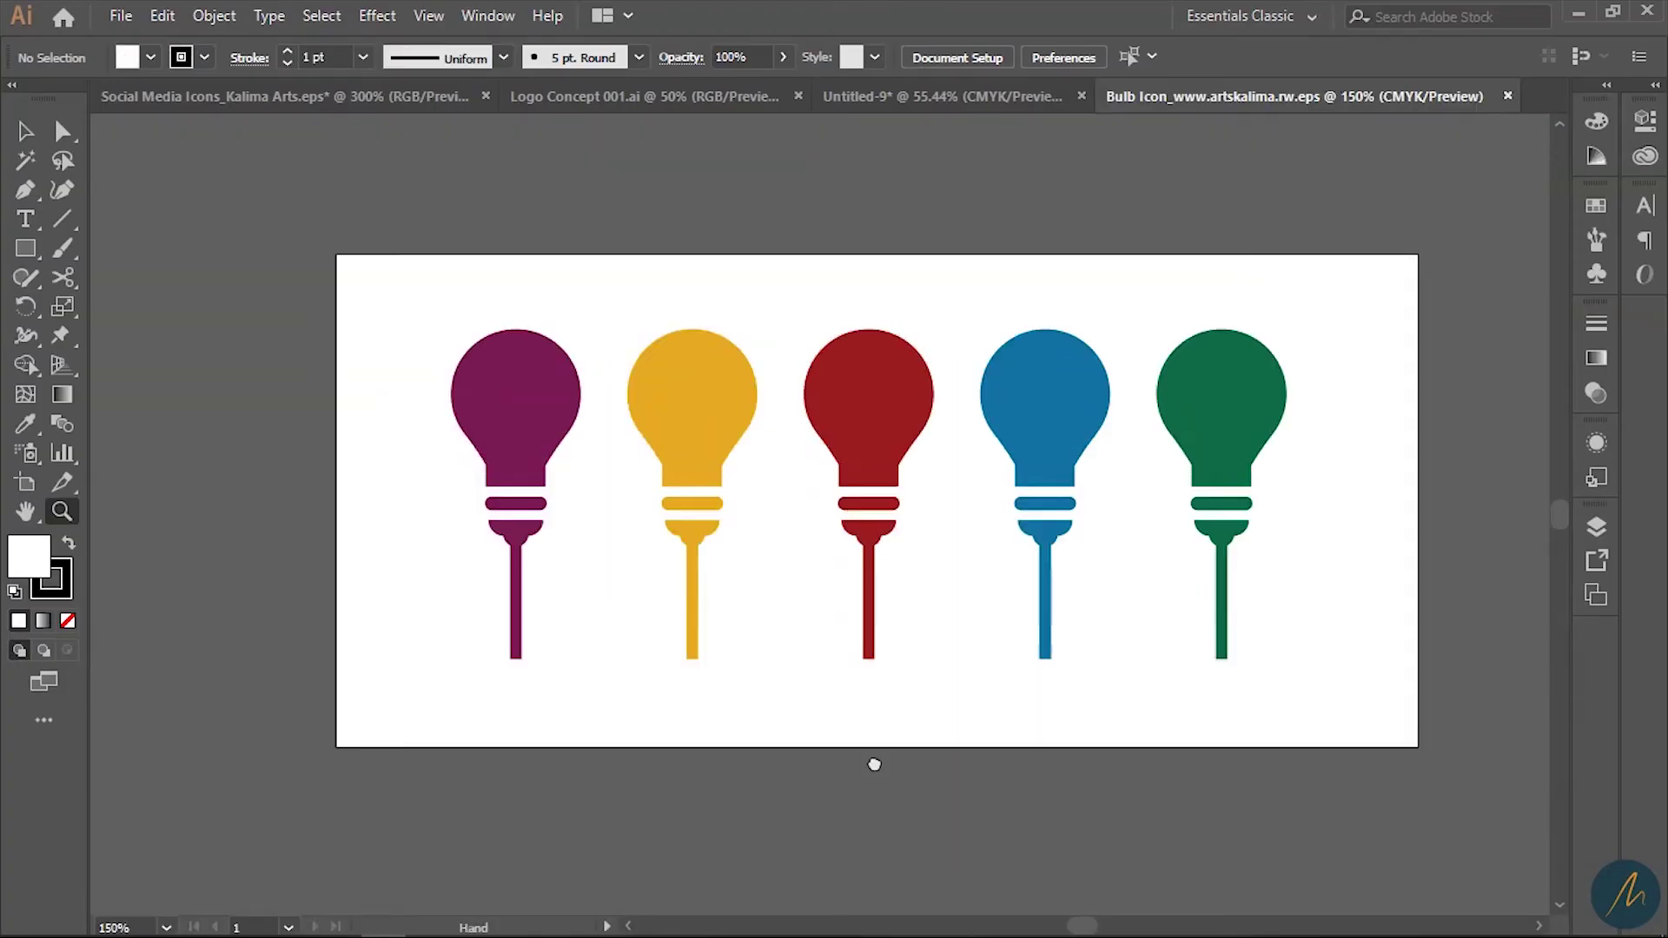
left_click(669, 500)
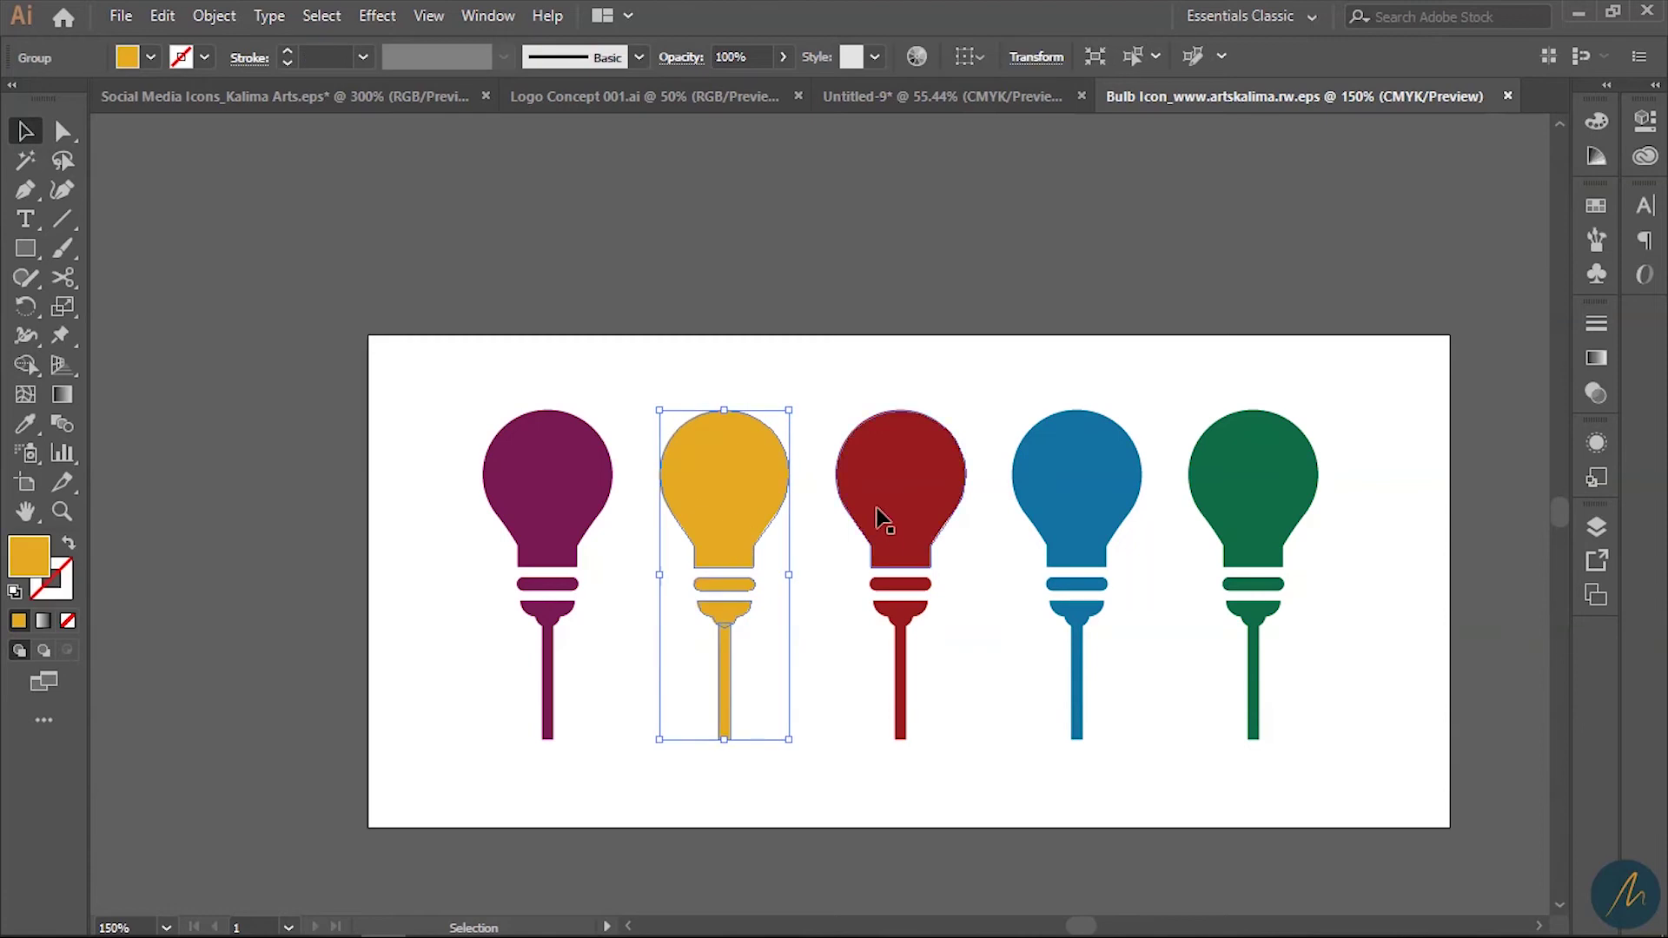
Step: Examine the statue photo and the silhouette logo variants in Logo Concept 001.ai, and return to the THINK document
left_click(912, 96)
left_click(678, 97)
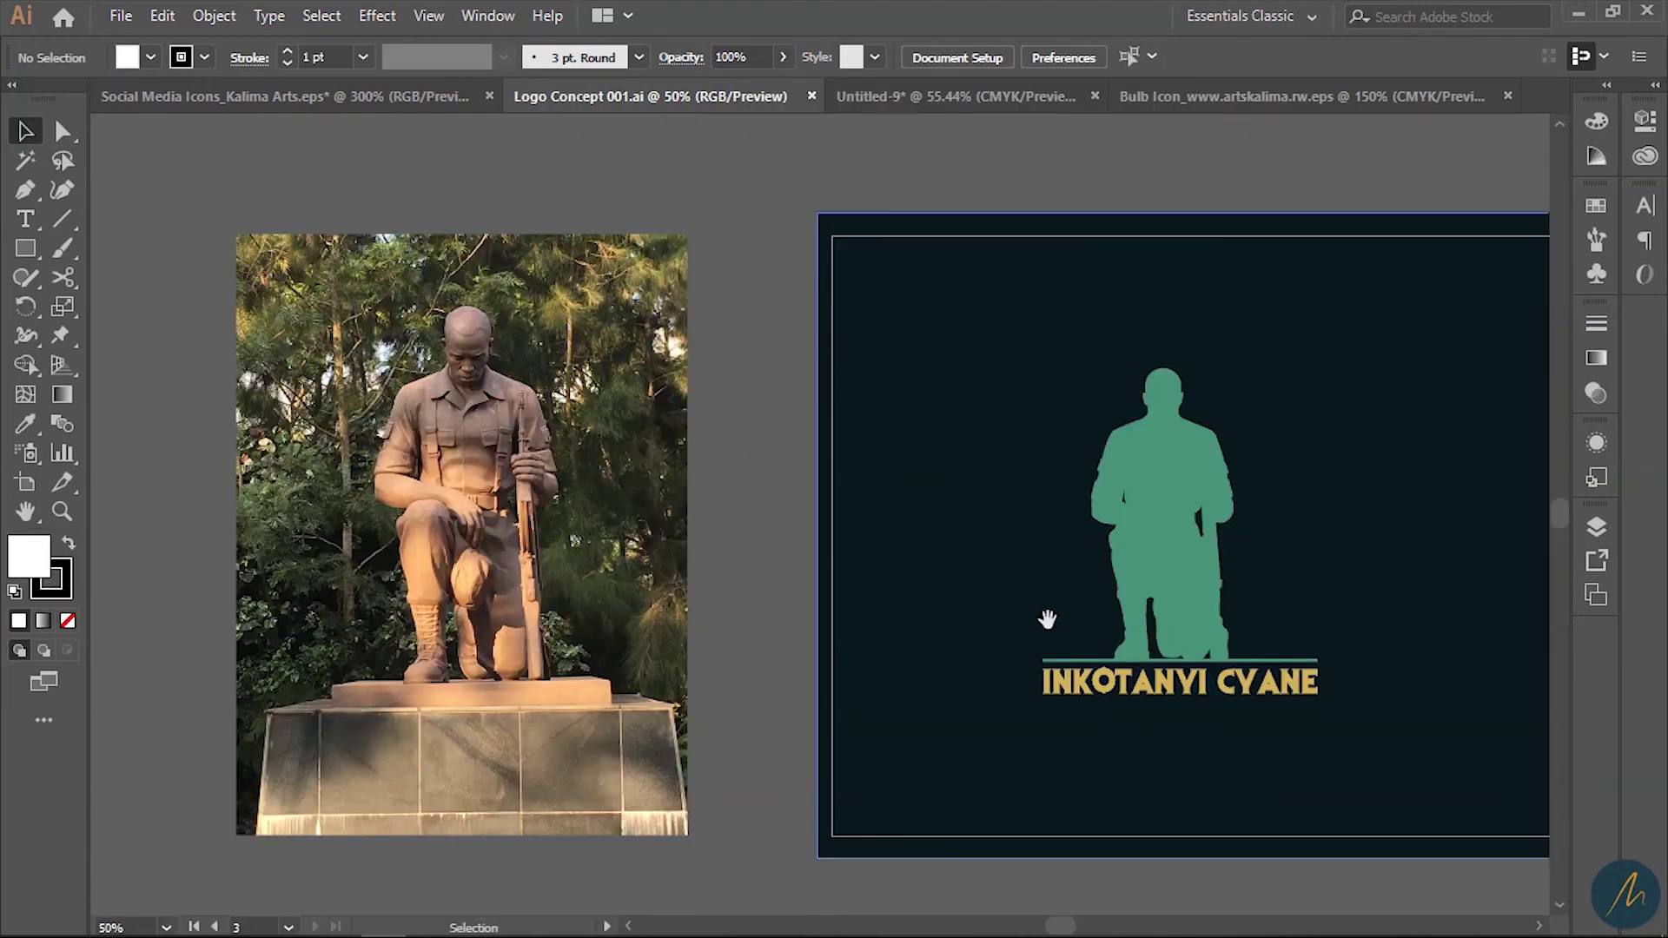
left_click_drag(1207, 666, 1149, 682)
scroll(1086, 539, "left", 1)
scroll(987, 596, "right", 4)
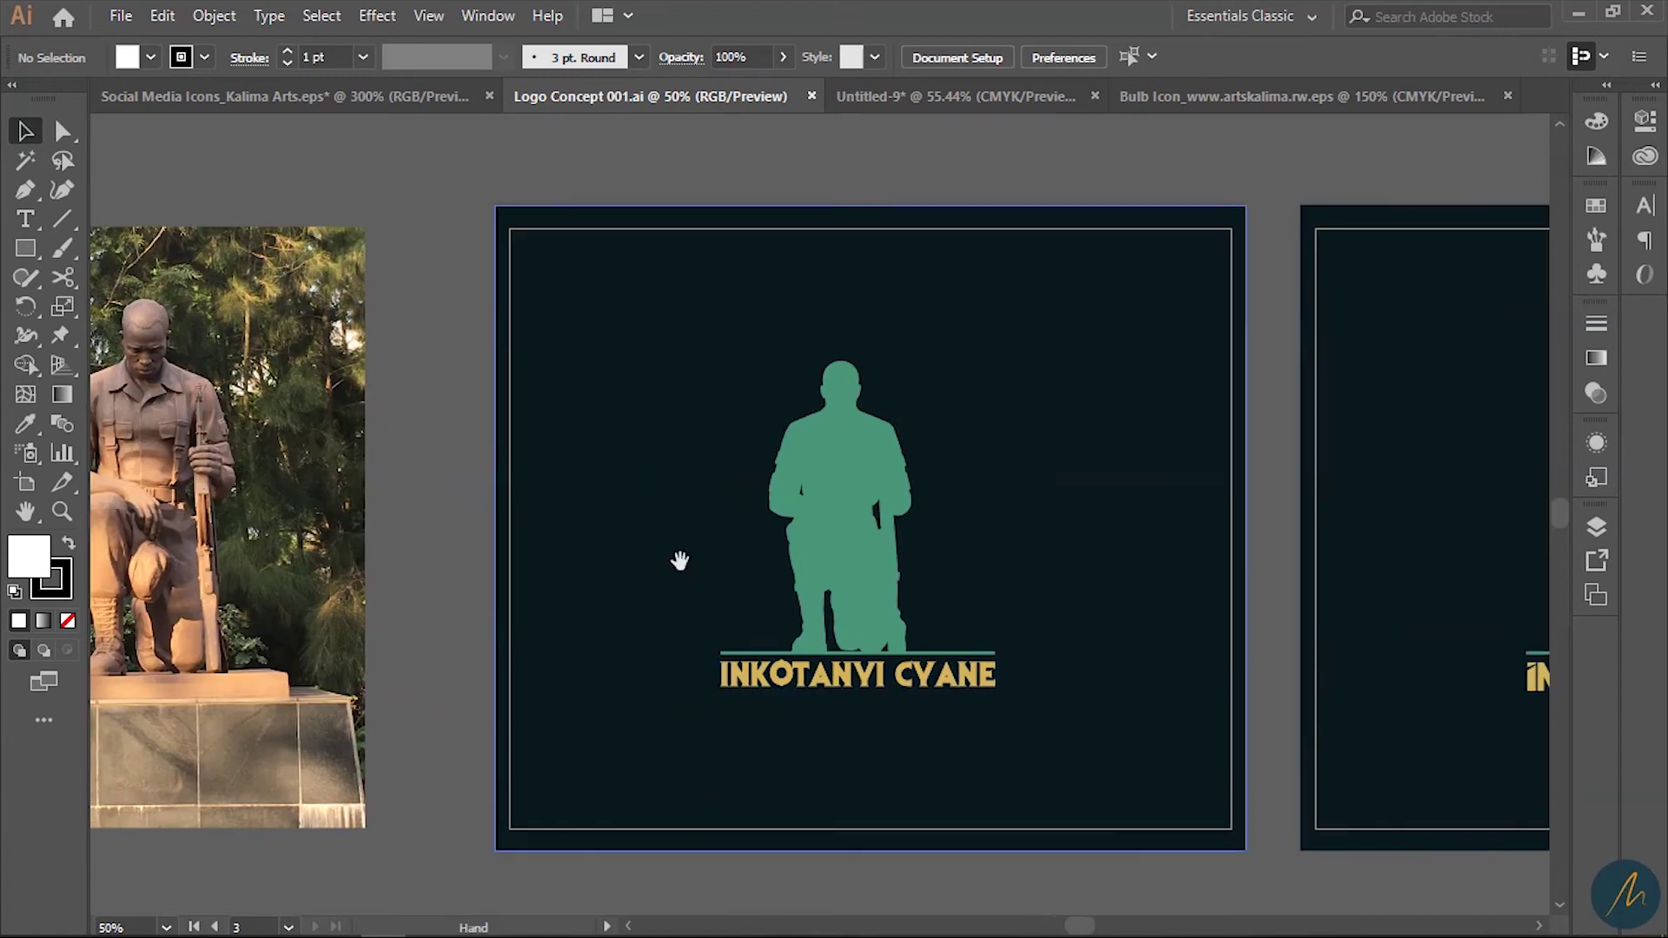
scroll(678, 558, "left", 4)
scroll(380, 640, "right", 5)
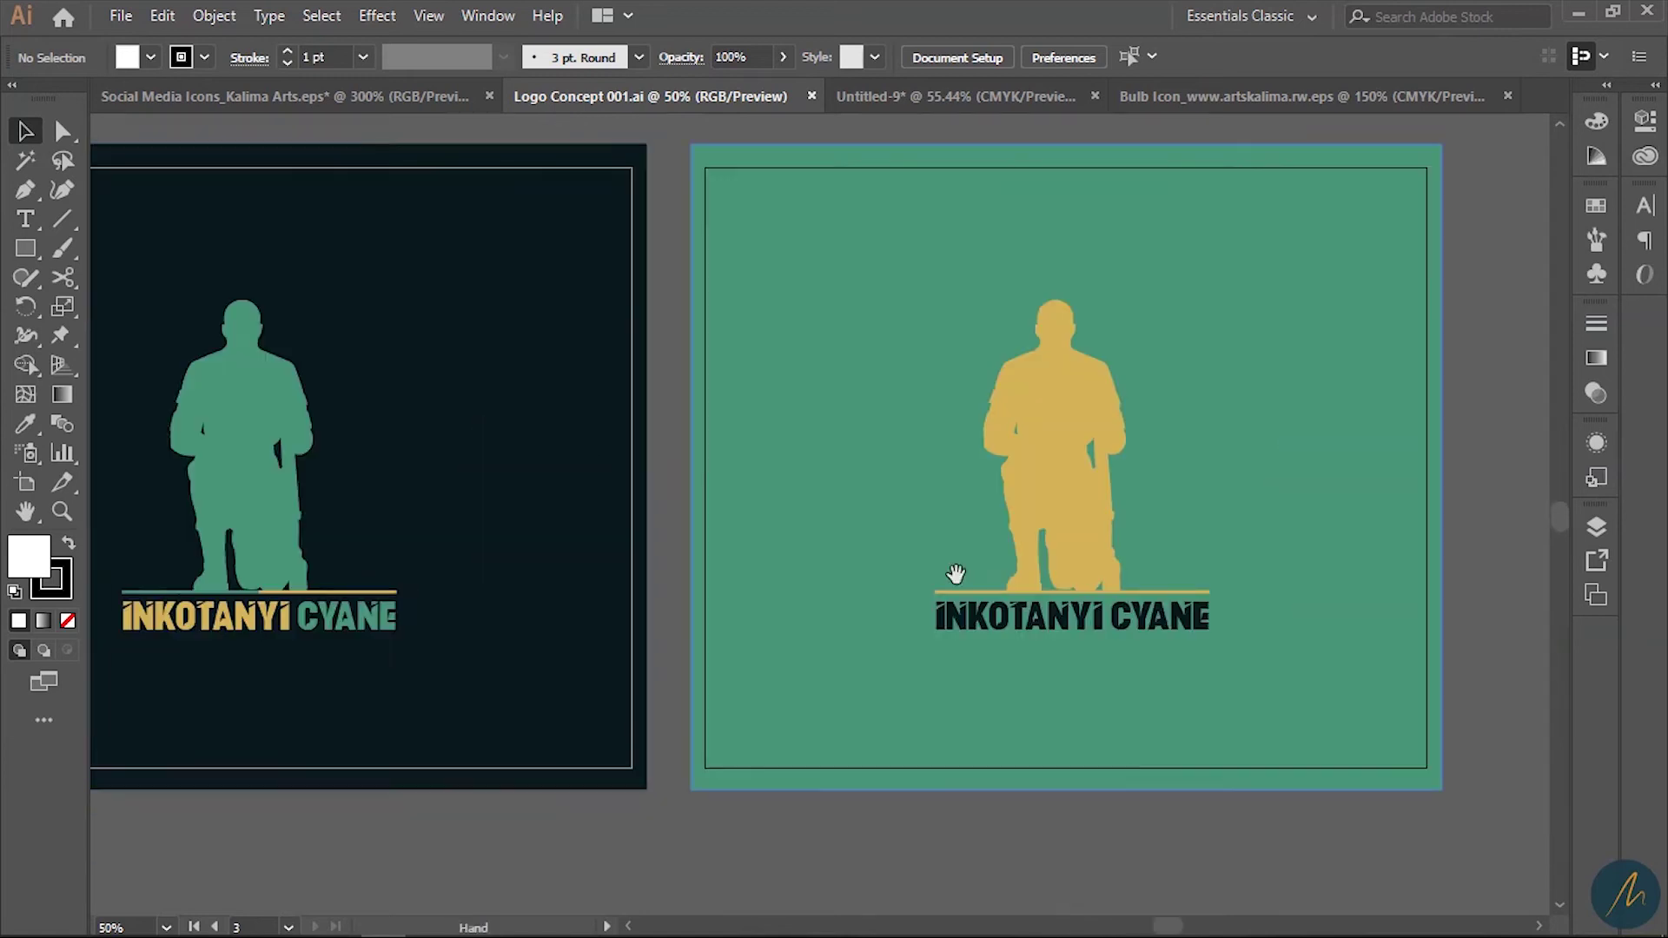
scroll(956, 577, "left", 3)
scroll(551, 577, "right", 1)
scroll(594, 513, "left", 5)
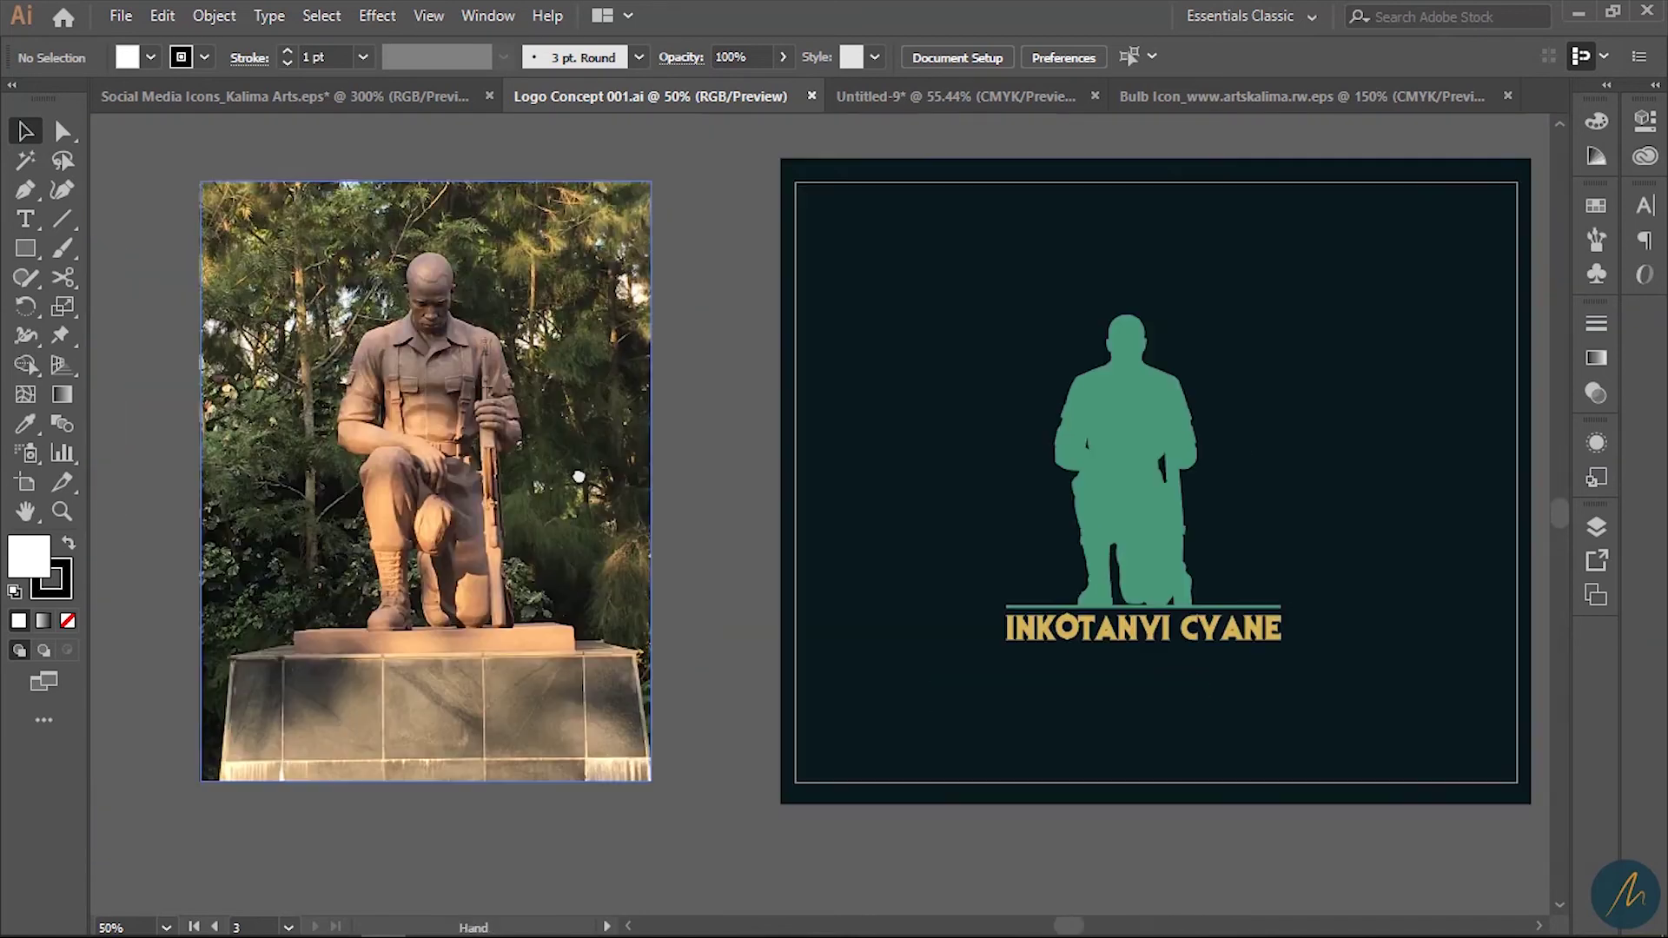
scroll(930, 473, "right", 2)
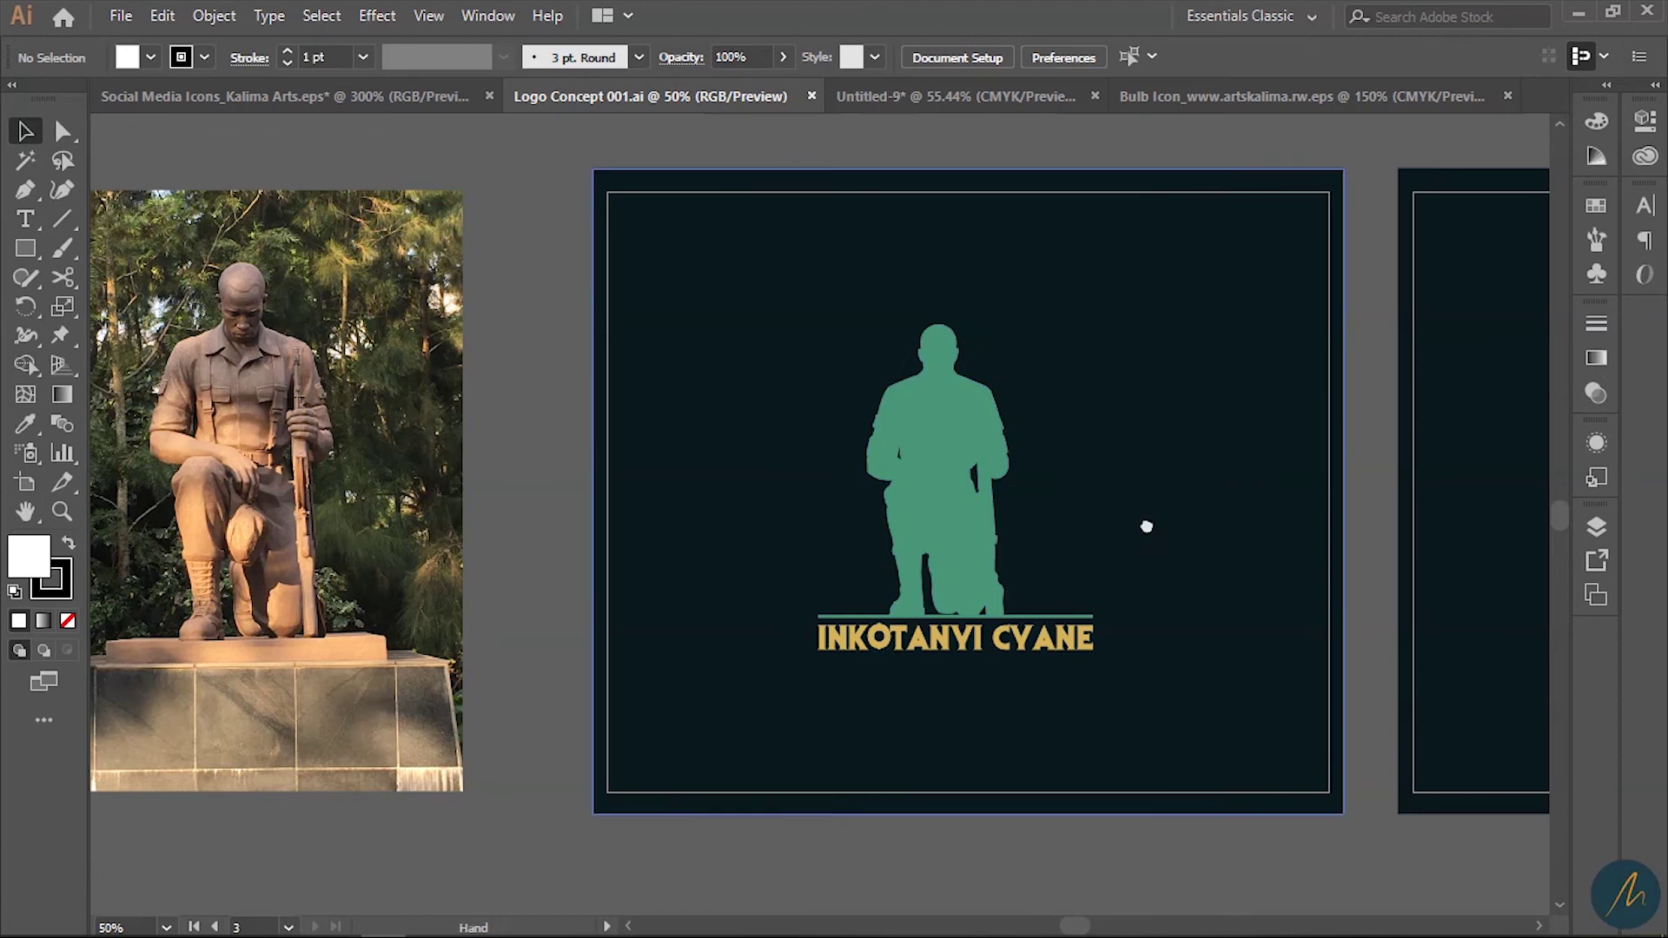
scroll(1144, 525, "right", 5)
left_click(956, 97)
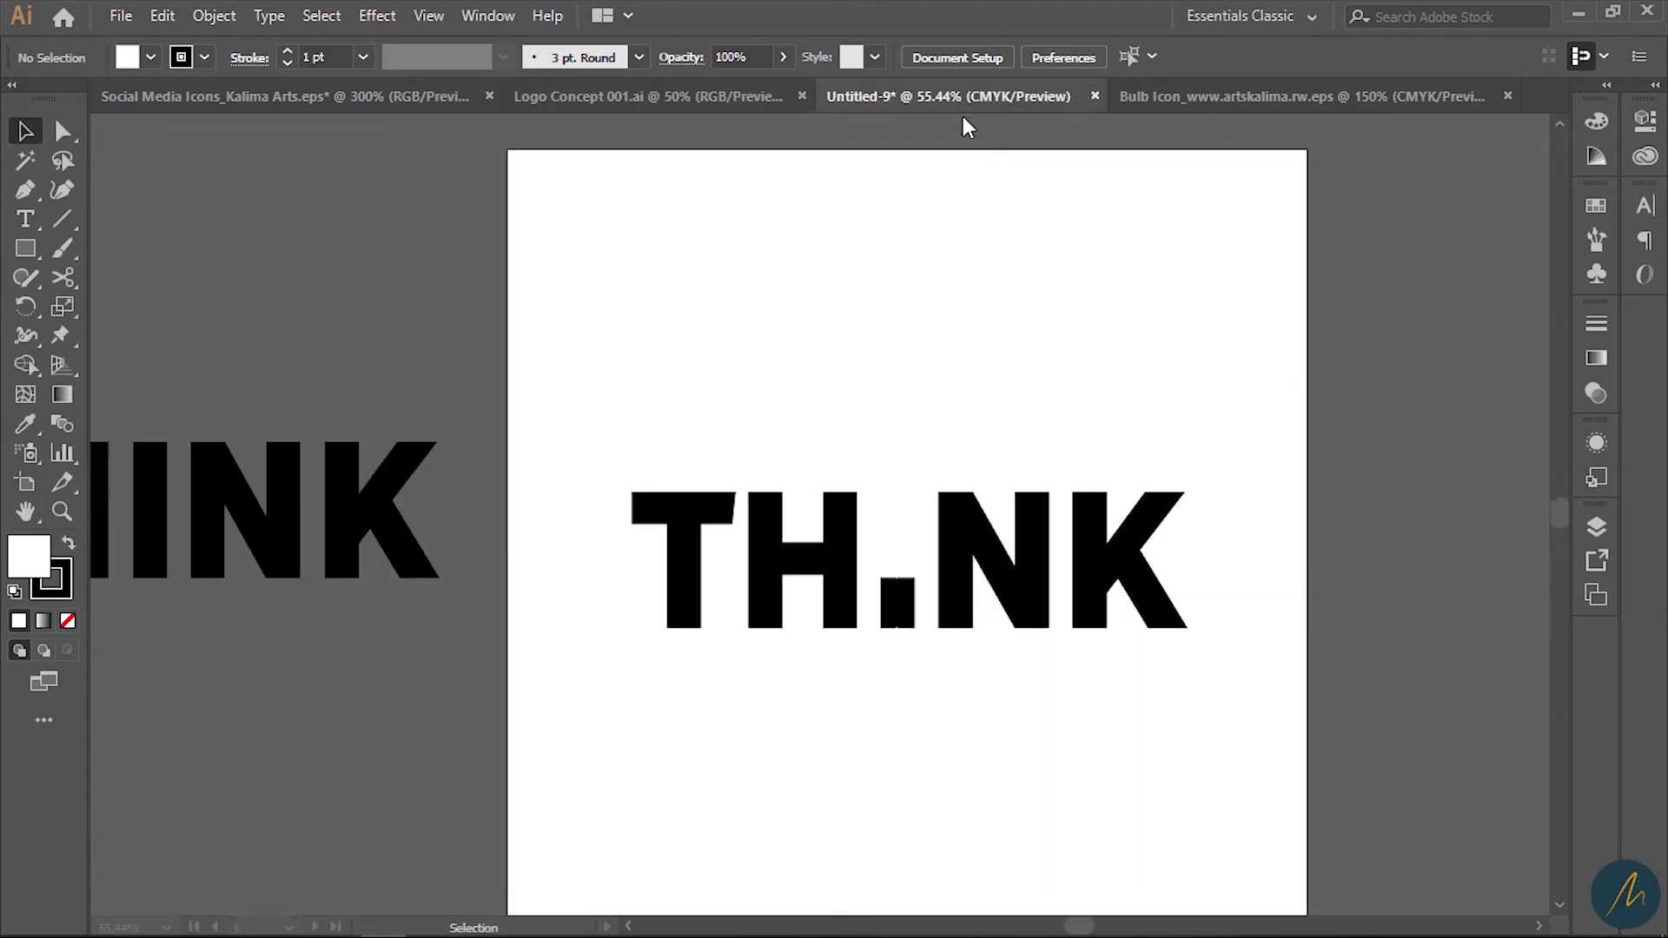
Step: Copy the yellow bulb from the bulb icon file into the THINK document and place it upside down above the shortened I
left_click(1237, 102)
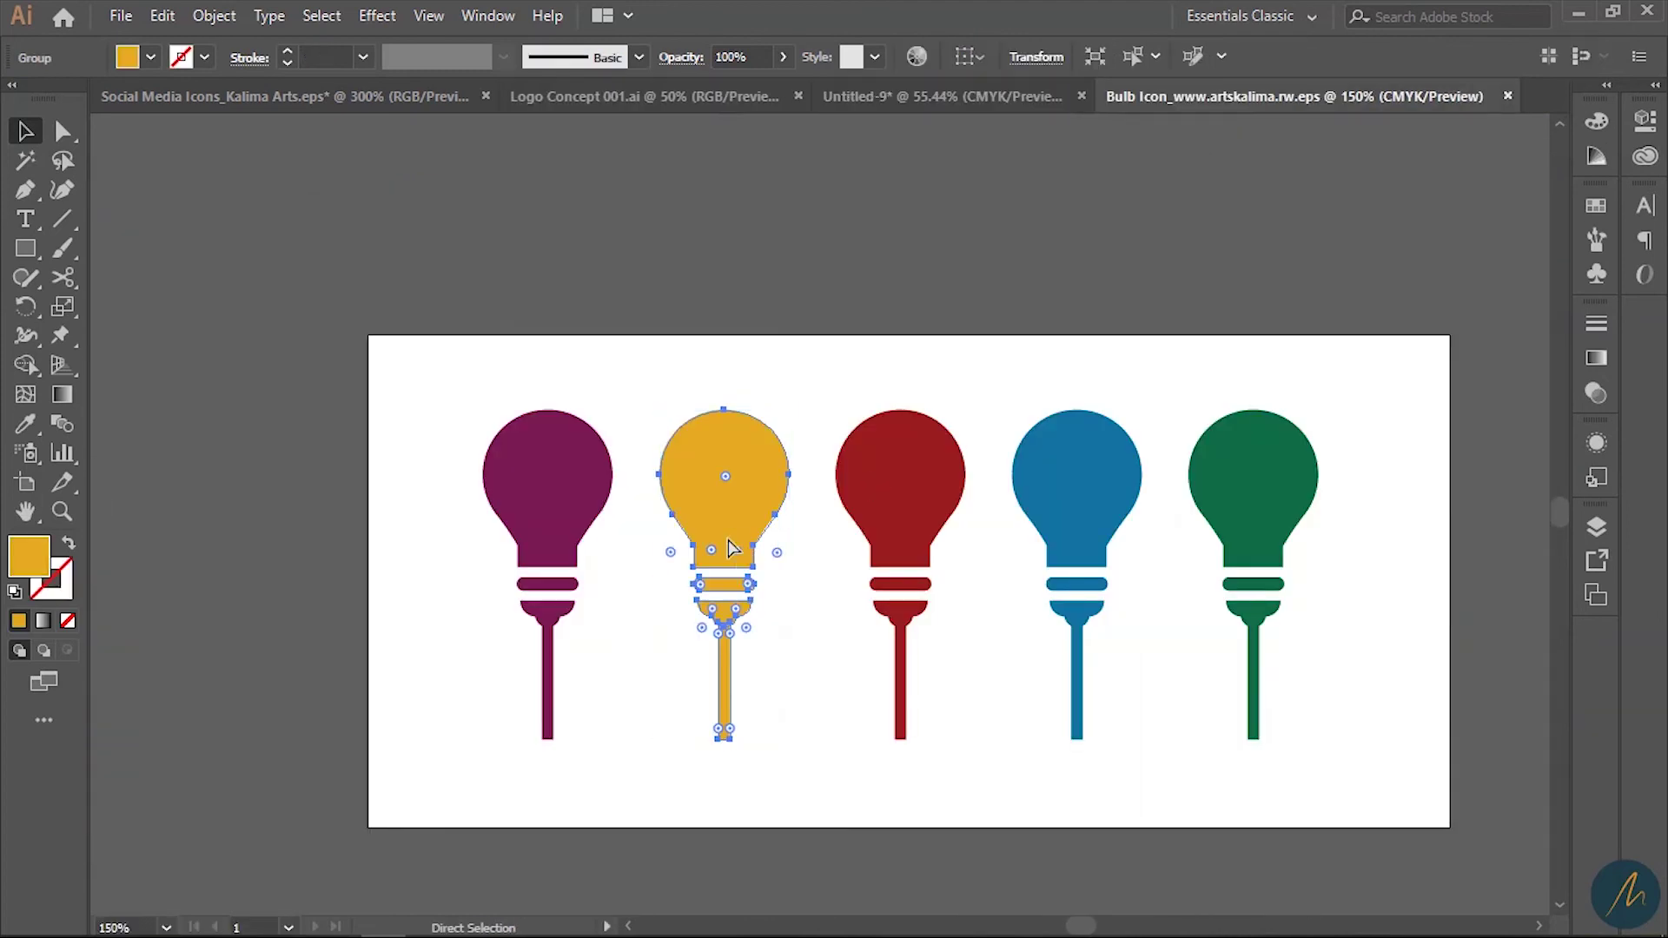
left_click(889, 98)
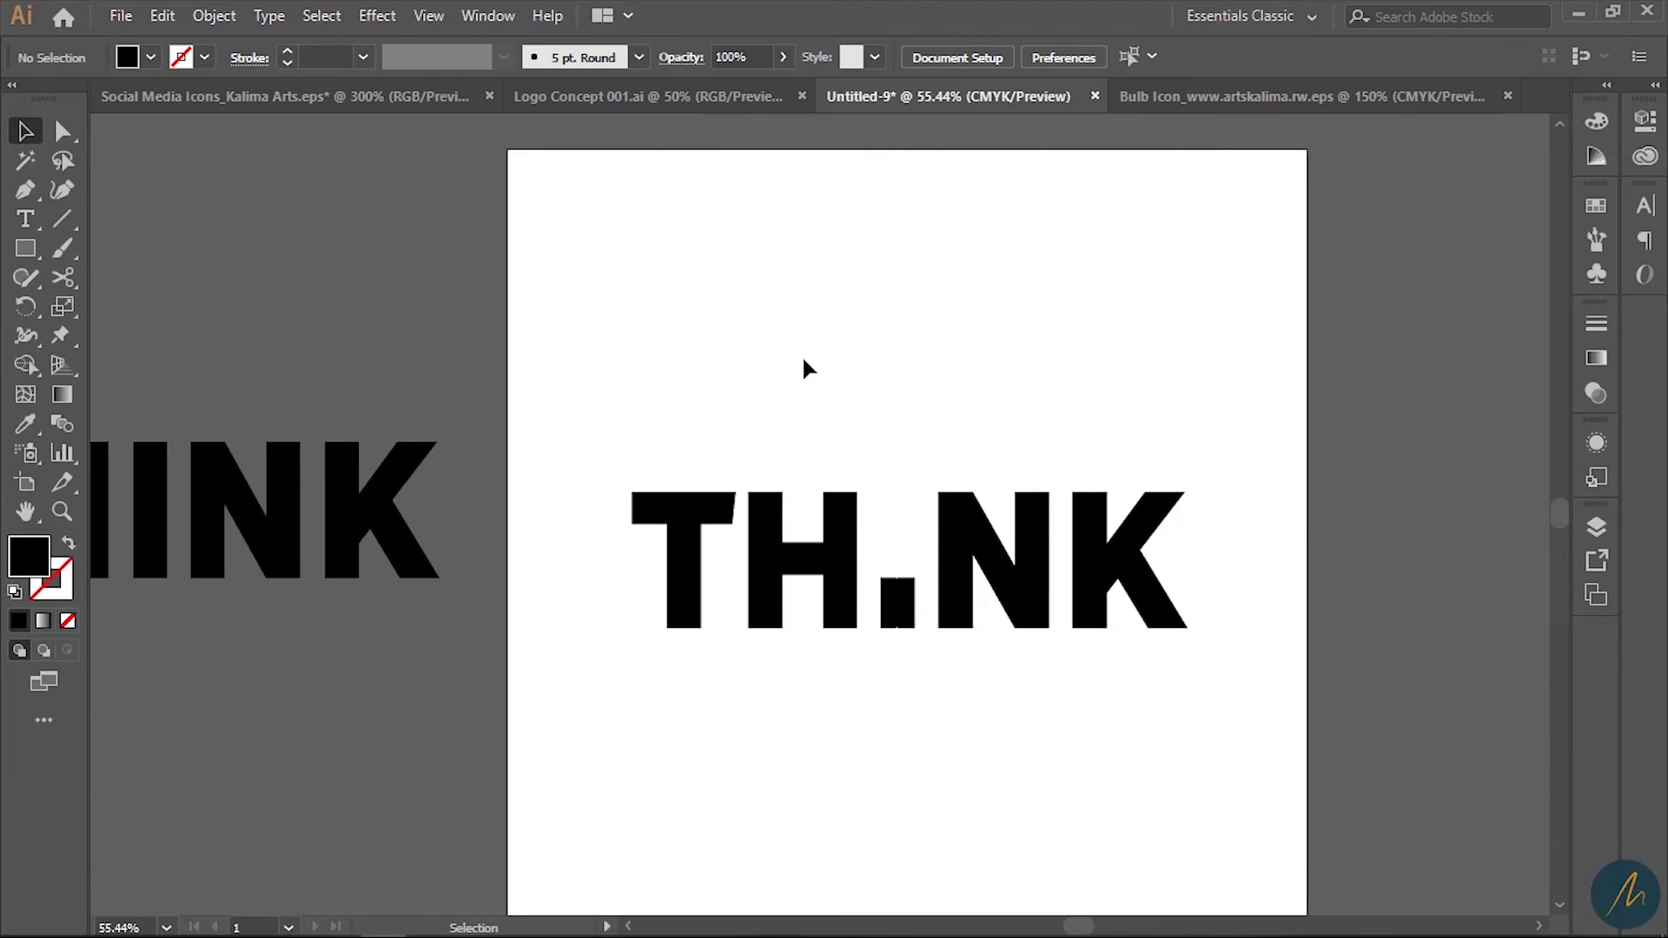
key("ctrl+v")
left_click_drag(904, 469, 872, 688)
Step: Shrink the hanging bulb so its cord starts at the letters' top edge and a small gap remains above the I block
key("z")
left_click(947, 576)
left_click(947, 576)
key("v")
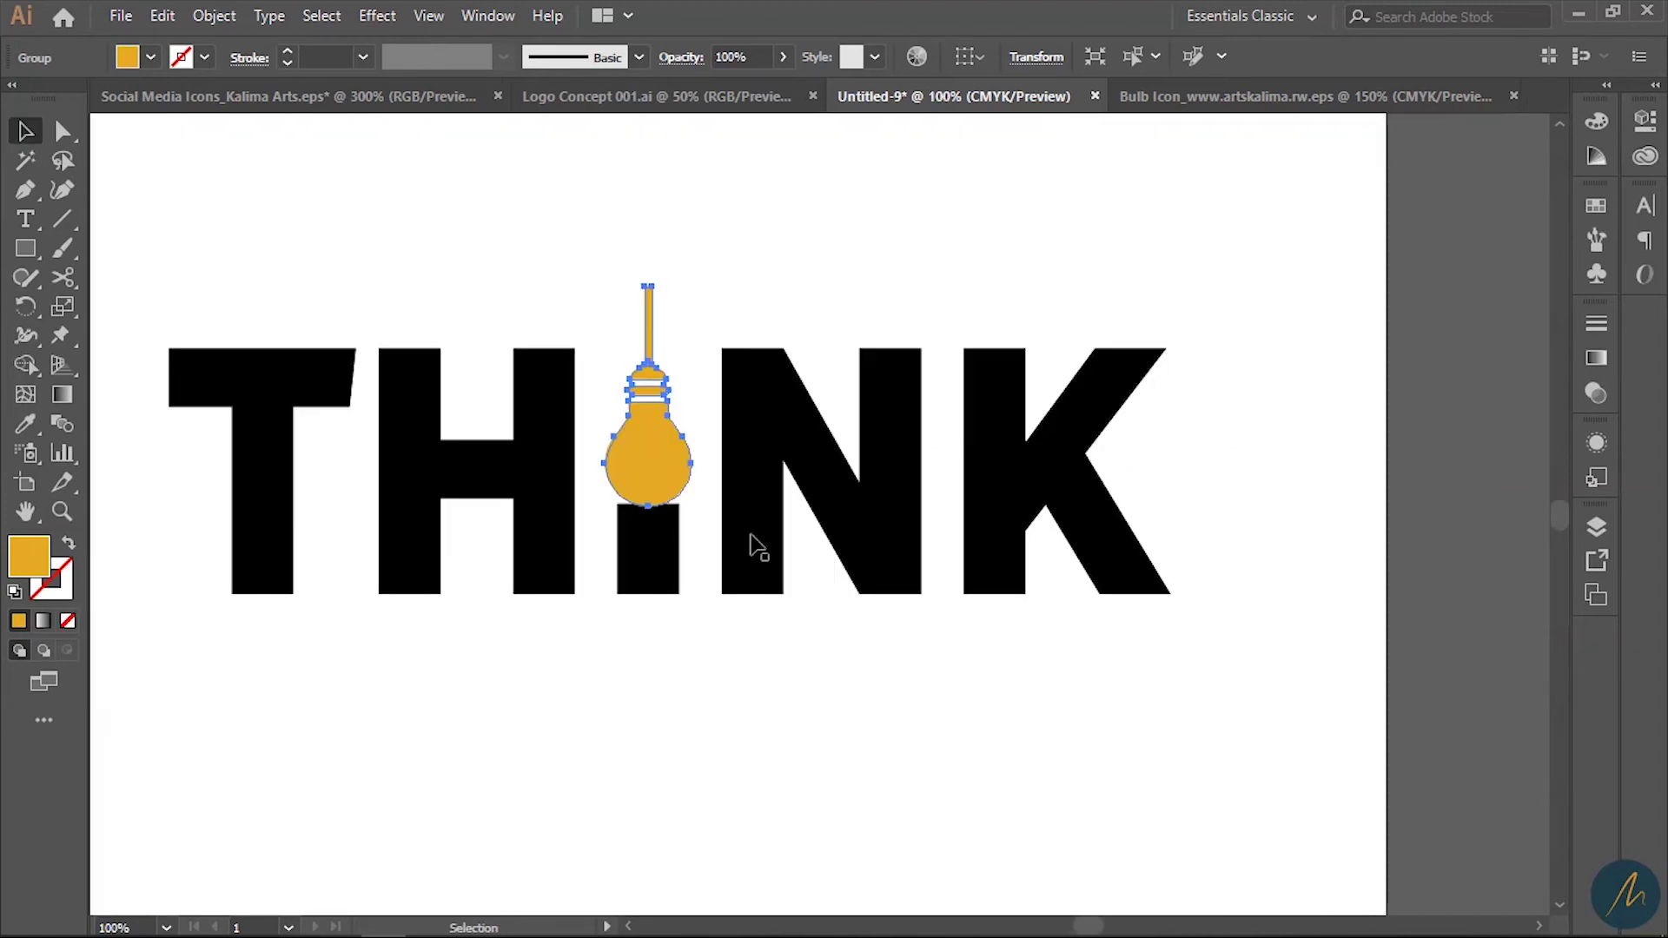
left_click_drag(649, 286, 649, 349)
mouse_move(649, 504)
left_mouse_down()
mouse_move(650, 531)
mouse_move(648, 488)
left_mouse_up()
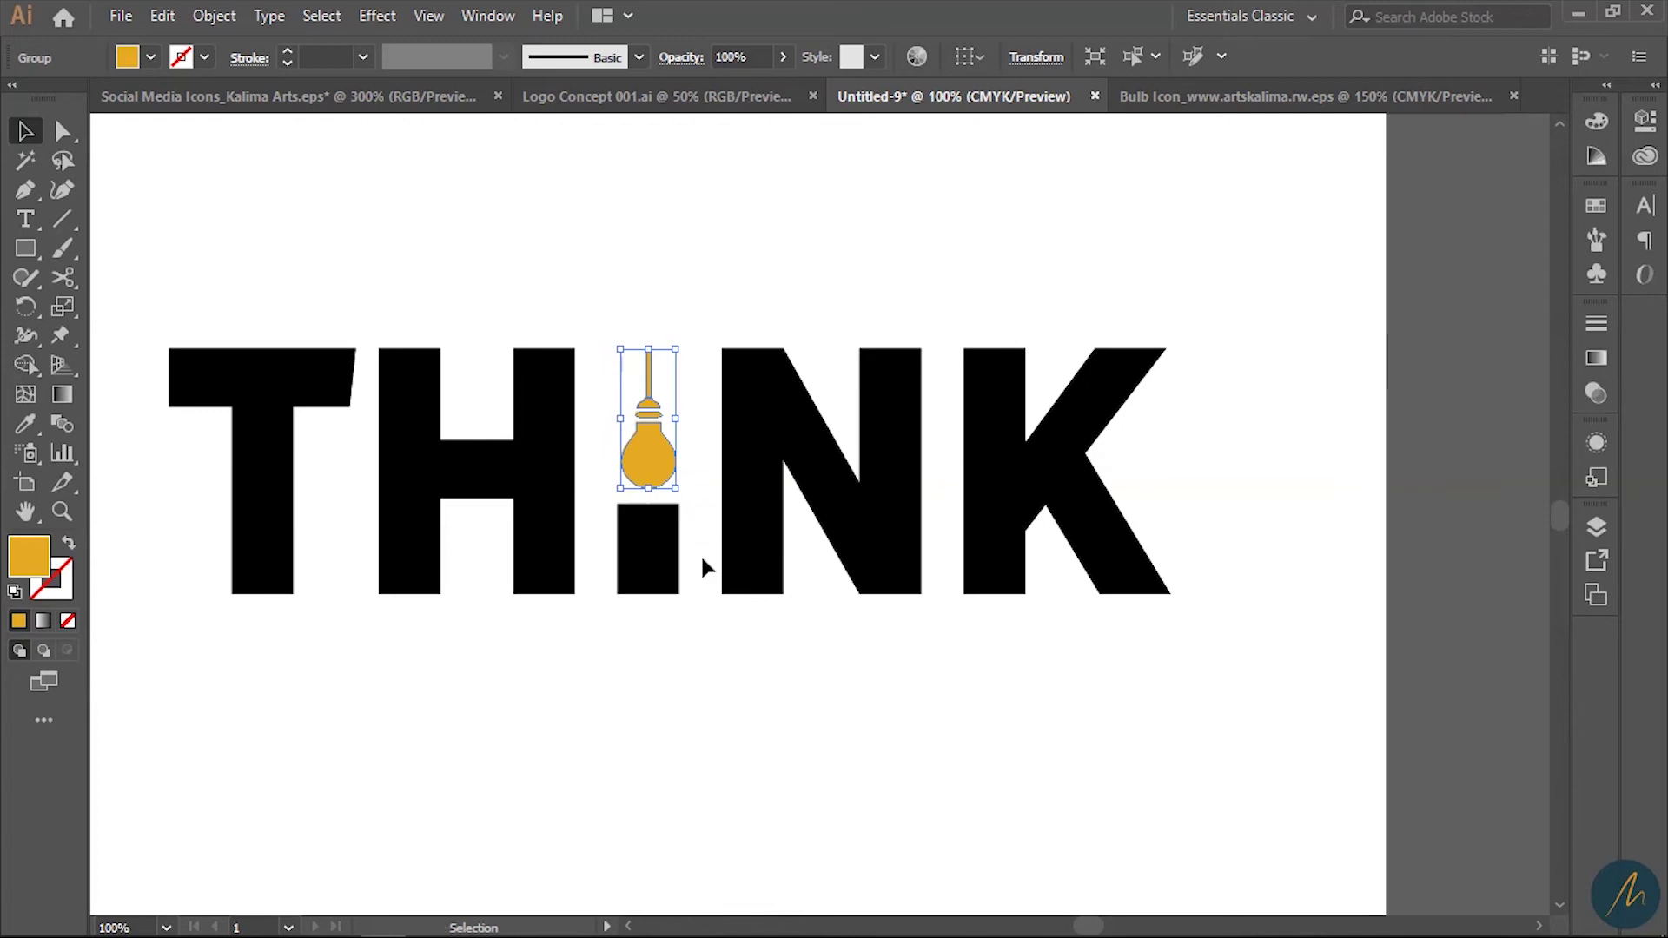
Step: Shorten the bulb's cord so its upper end sits slightly below the top edge of the letters
left_click(684, 658)
left_click(653, 471)
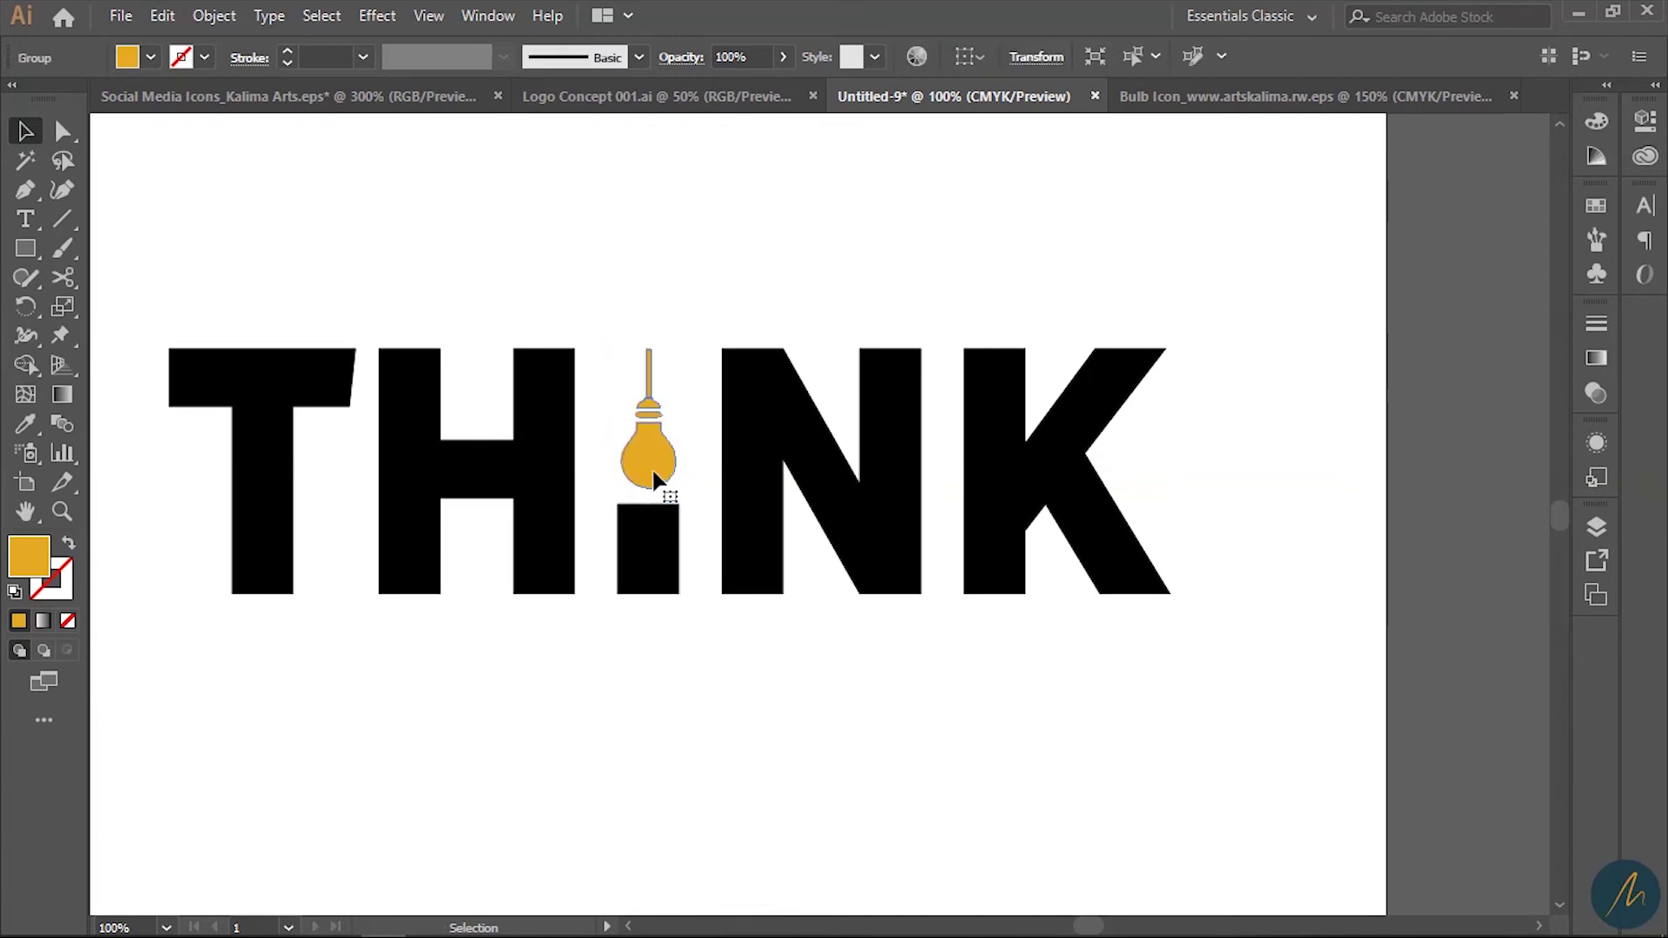
double_click(652, 382)
left_click(652, 356)
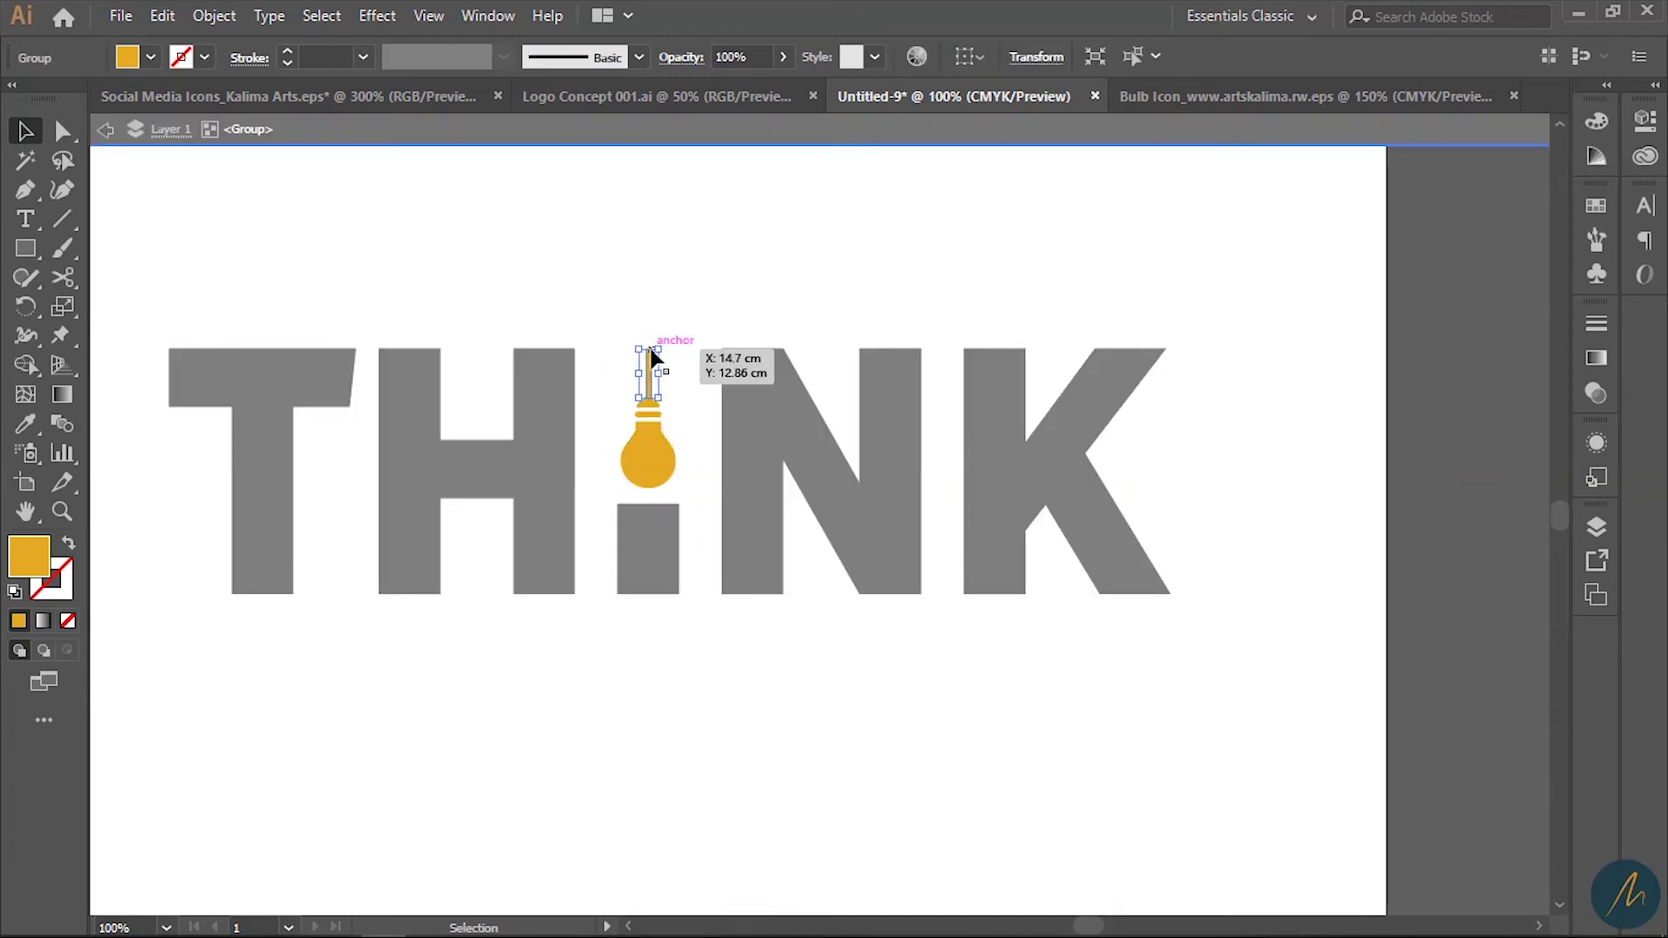
left_click_drag(657, 353, 656, 358)
double_click(683, 506)
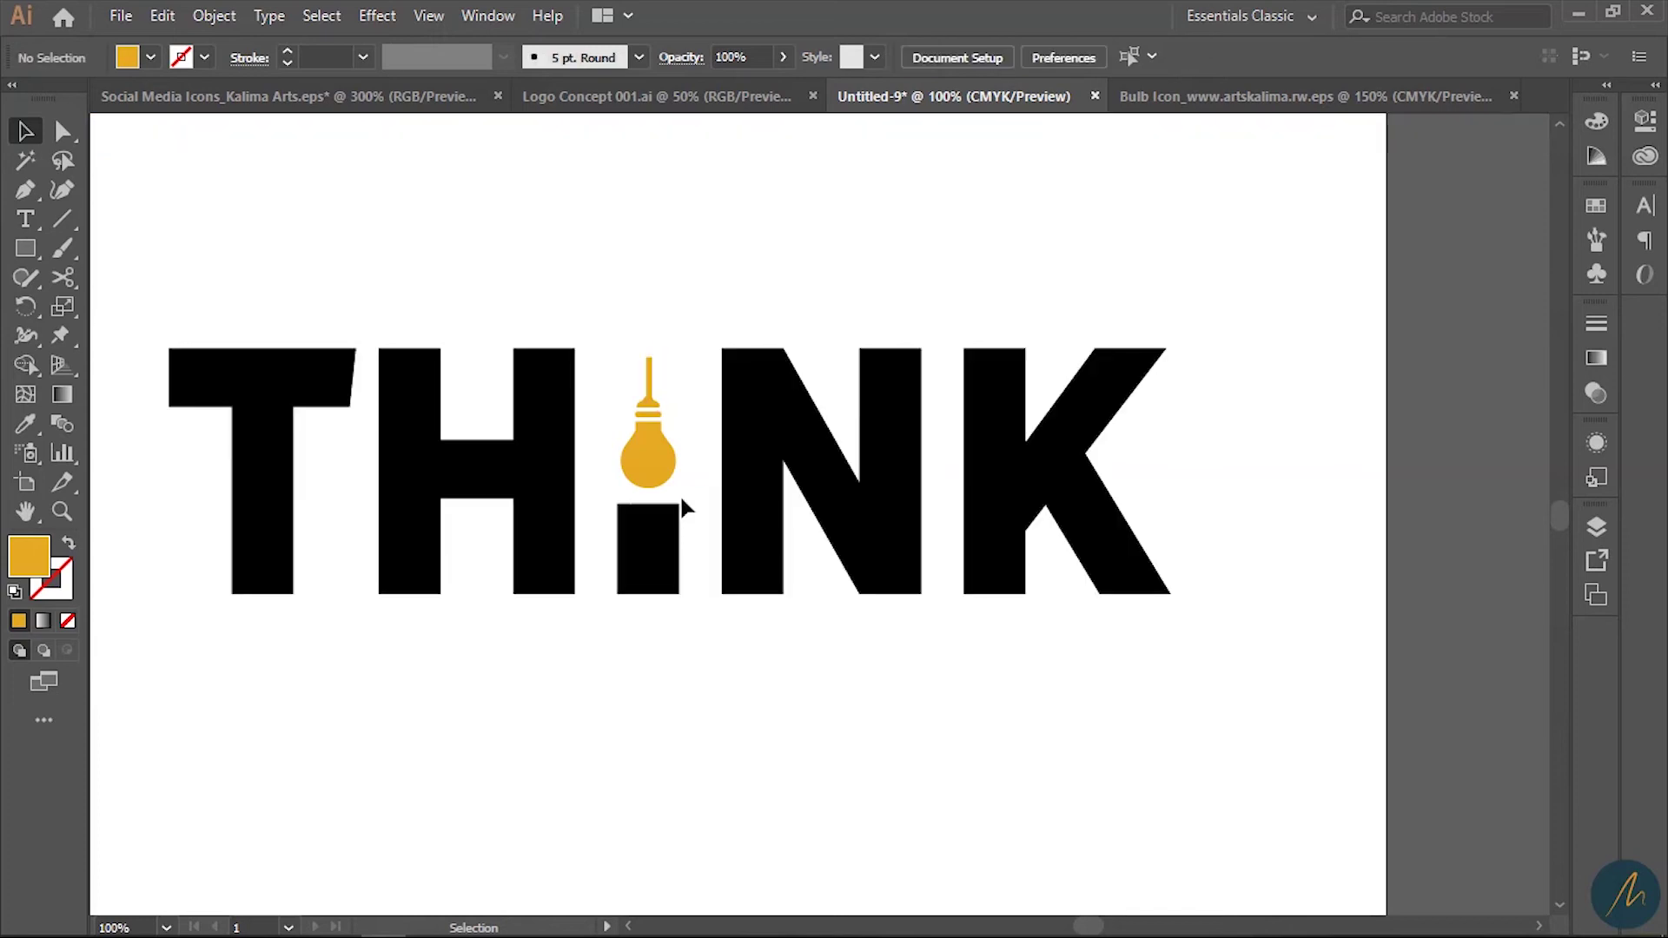
Step: Enlarge the hanging bulb to the width of the I block and lower the block's top edge to keep a small gap
left_click(650, 469)
left_click_drag(619, 495, 652, 523)
left_click(656, 531)
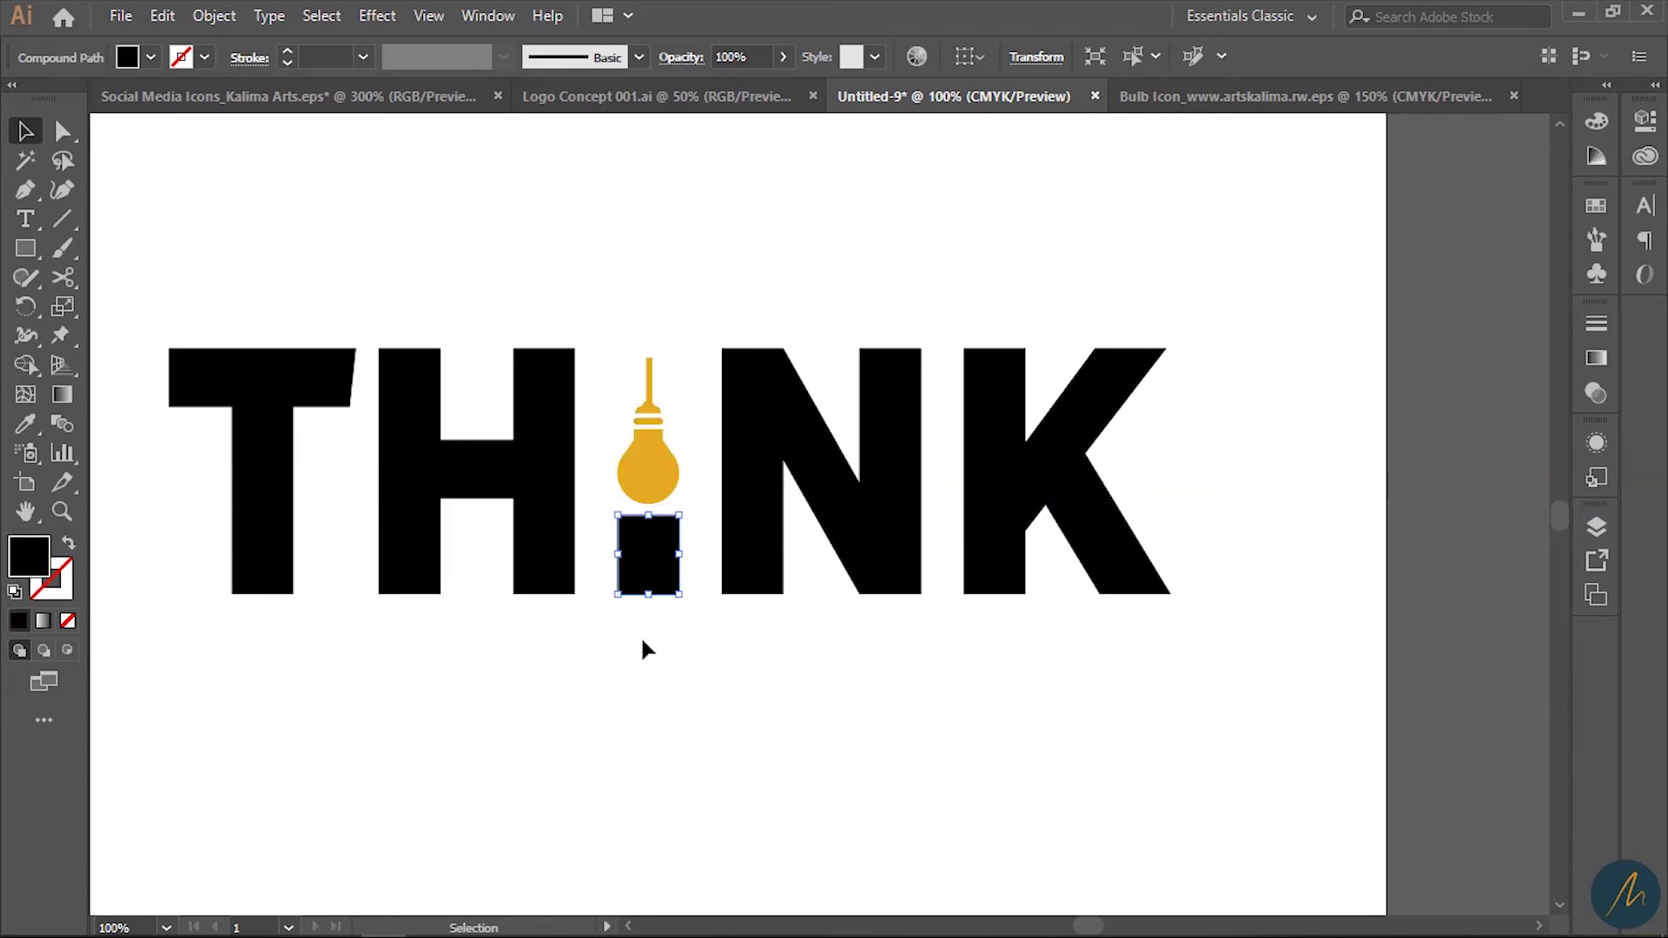
left_click(641, 637)
Step: Recolour the hanging bulb black by sampling the letter N with the Eyedropper
left_click(661, 460)
left_click(660, 456)
key("i")
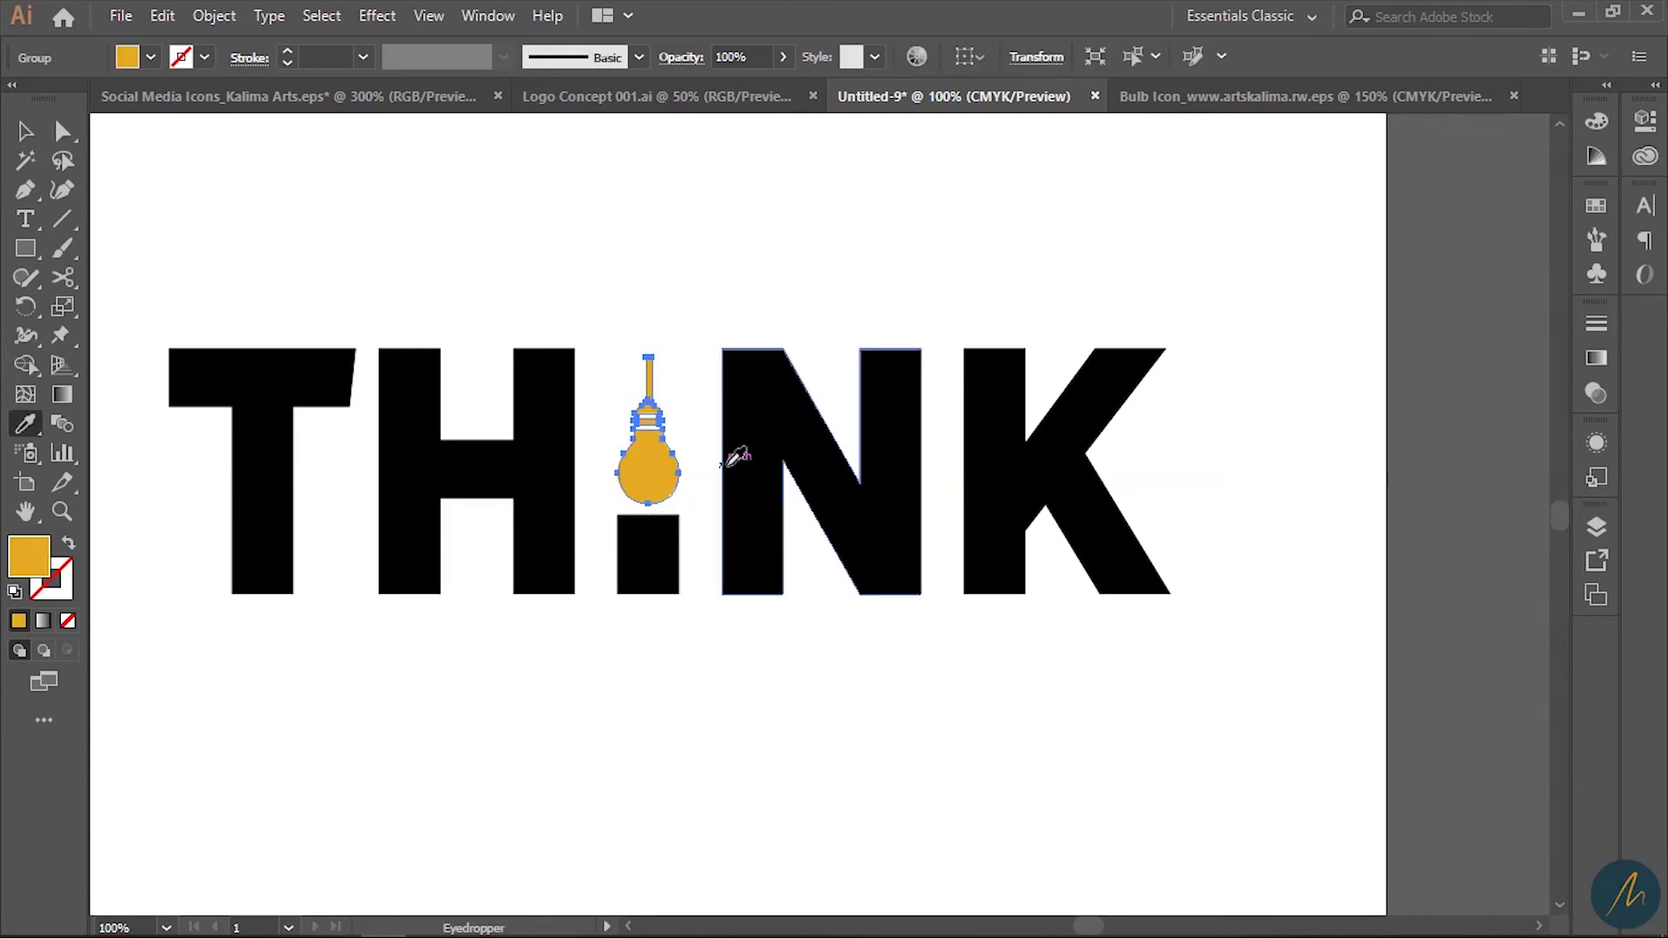
left_click(734, 469)
key("v")
left_click(844, 723)
Step: Draw a background rectangle slightly larger than the artboard on all sides and send it behind the wordmark
key("z")
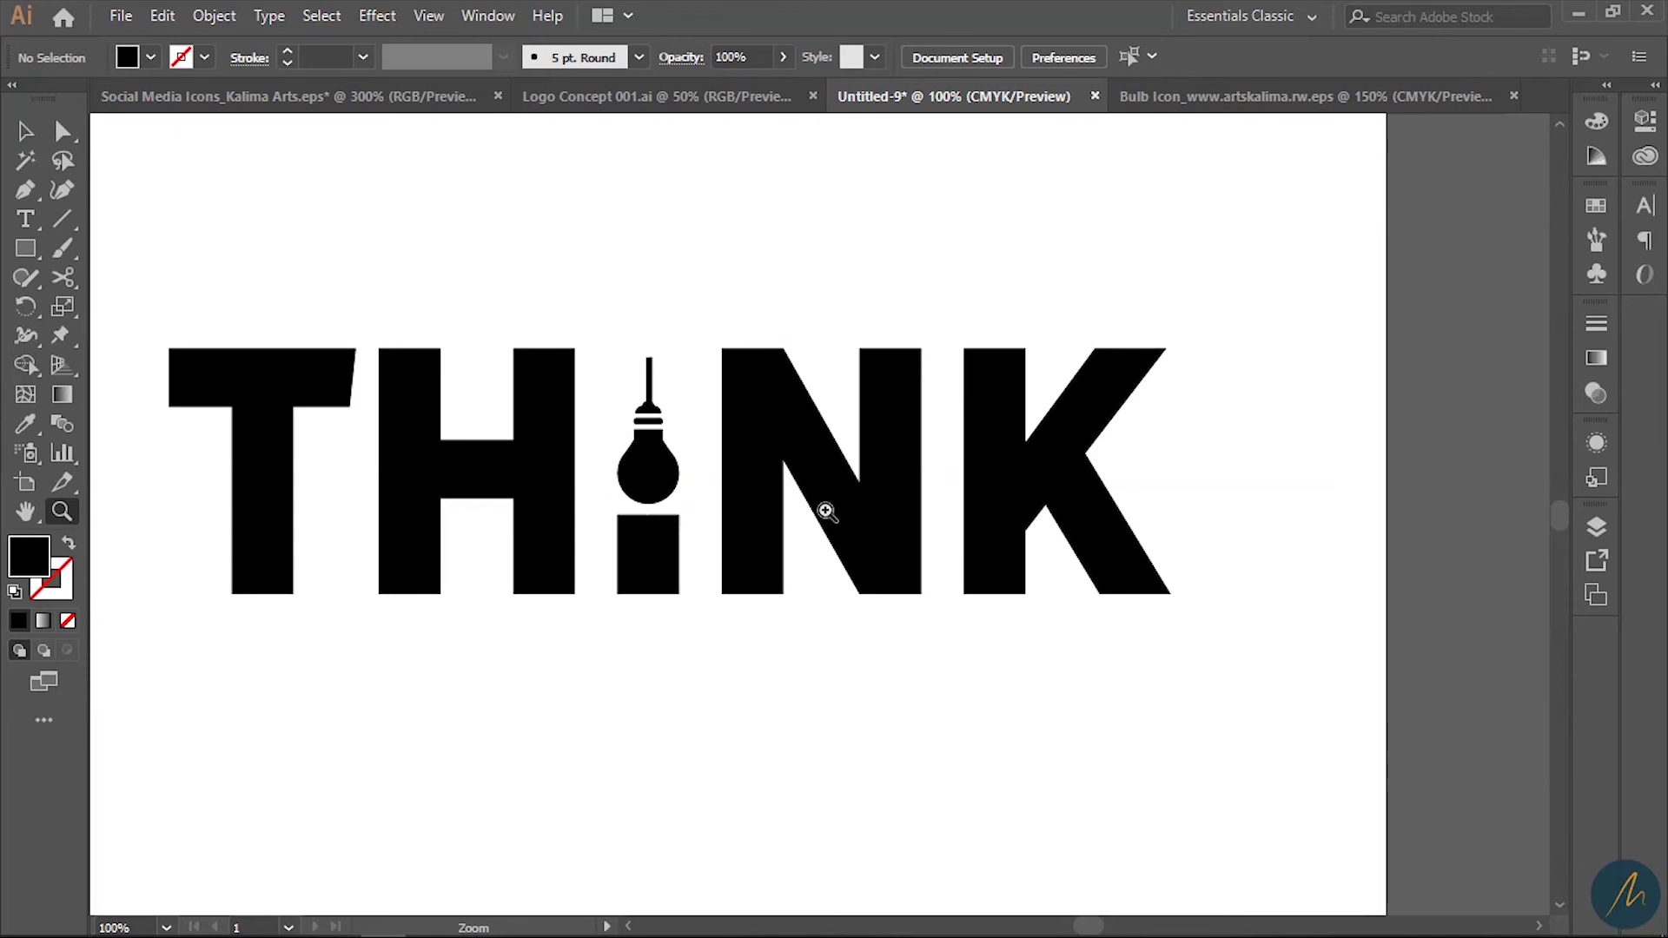
left_click(826, 623, "alt")
left_click_drag(804, 663, 871, 728)
key("m")
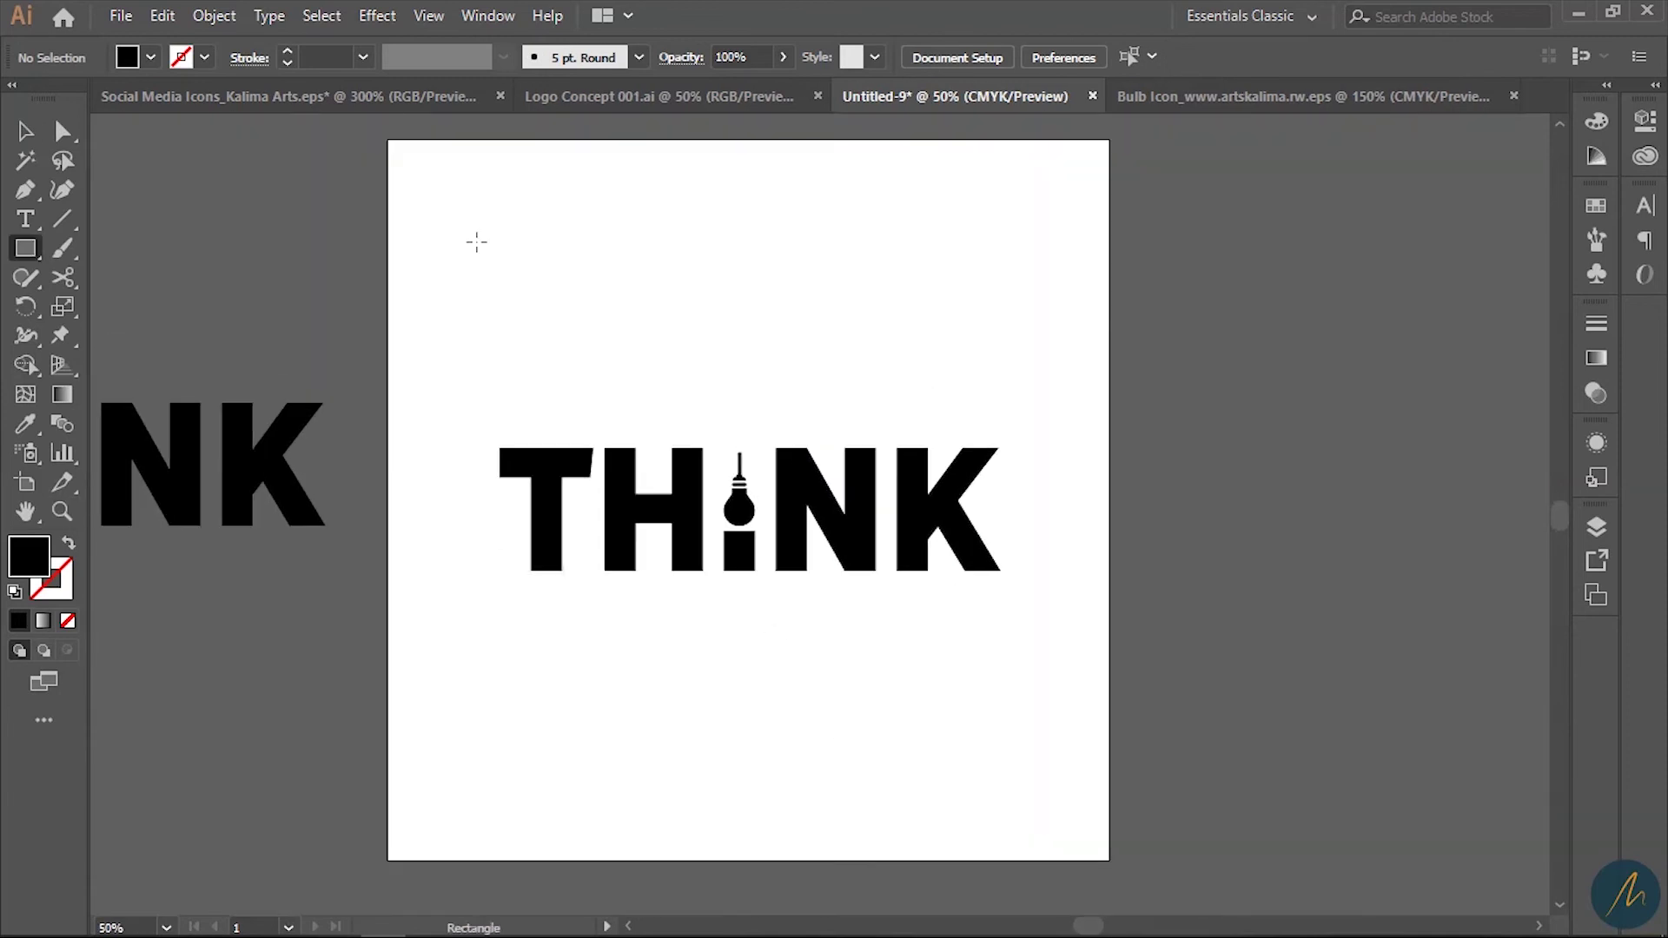
left_click_drag(376, 127, 1126, 729)
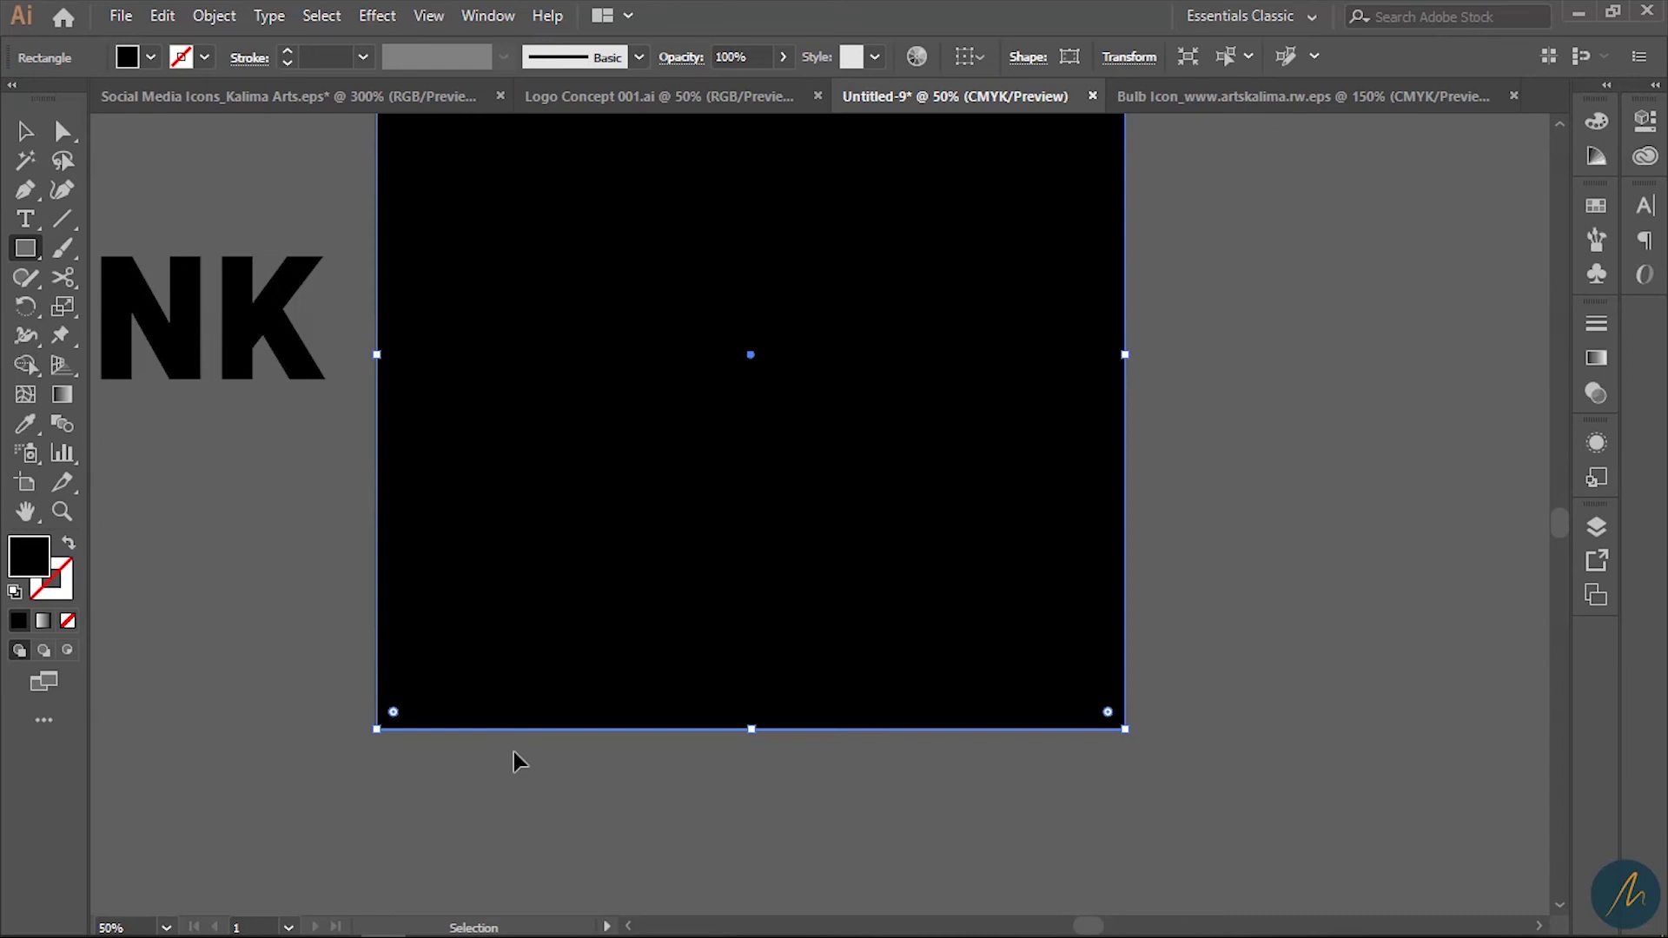
key("v")
right_click(874, 431)
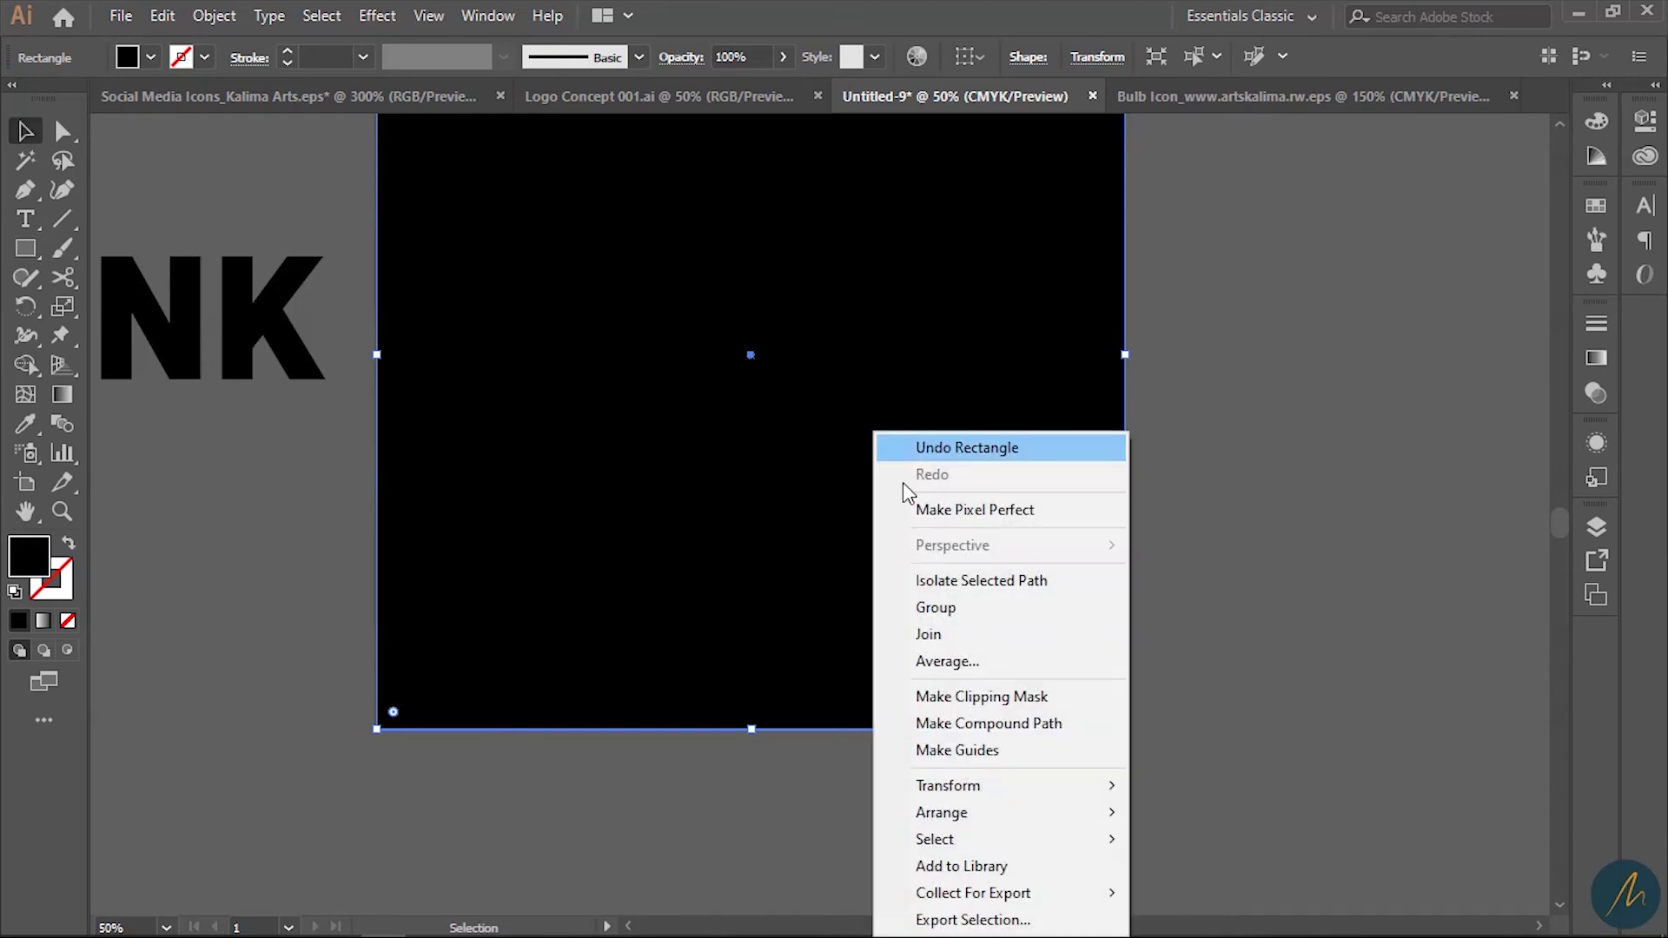
mouse_move(1077, 815)
left_click(1190, 776)
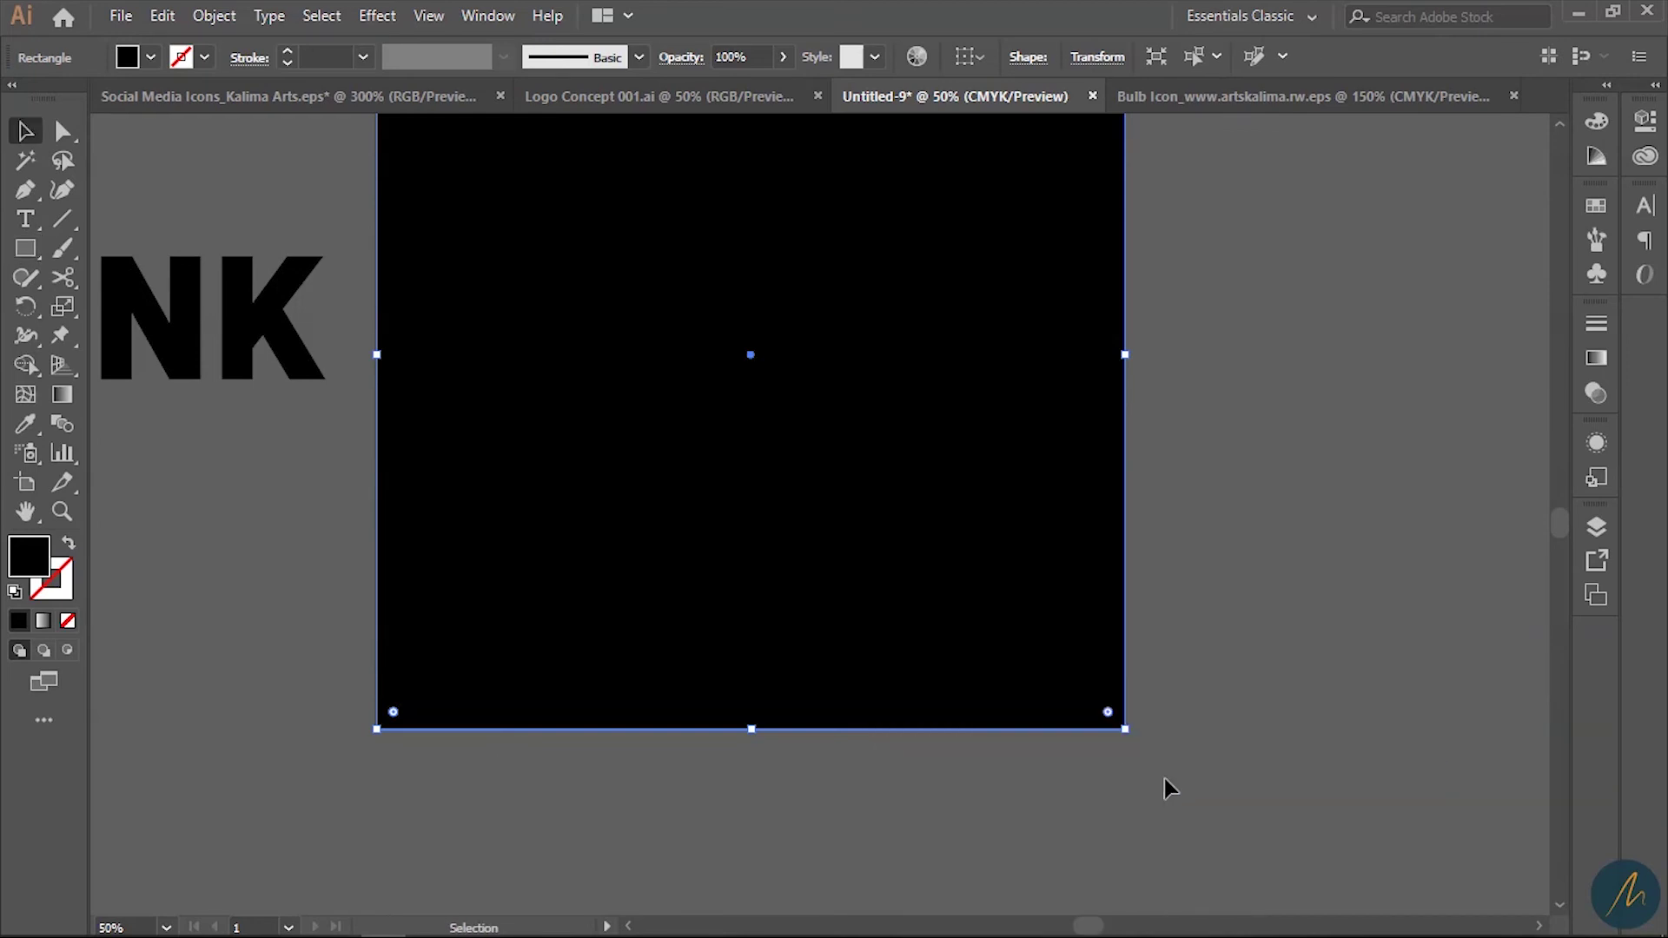
Step: Fill the background rectangle with the dark blue colour 064157
double_click(25, 560)
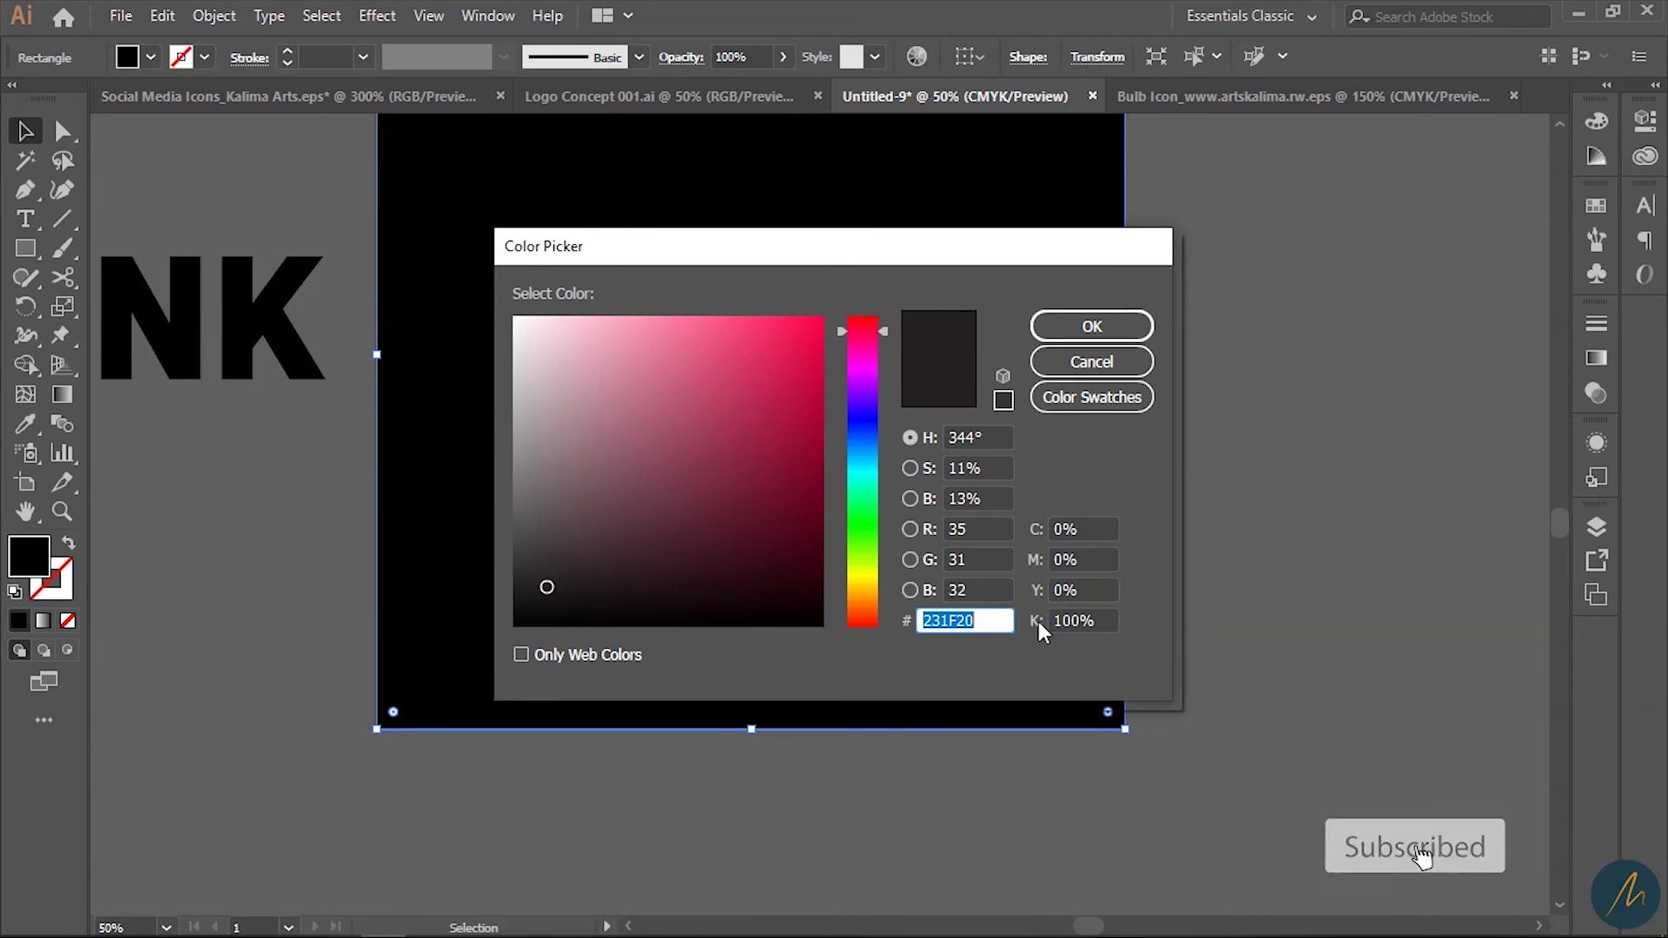
type("06")
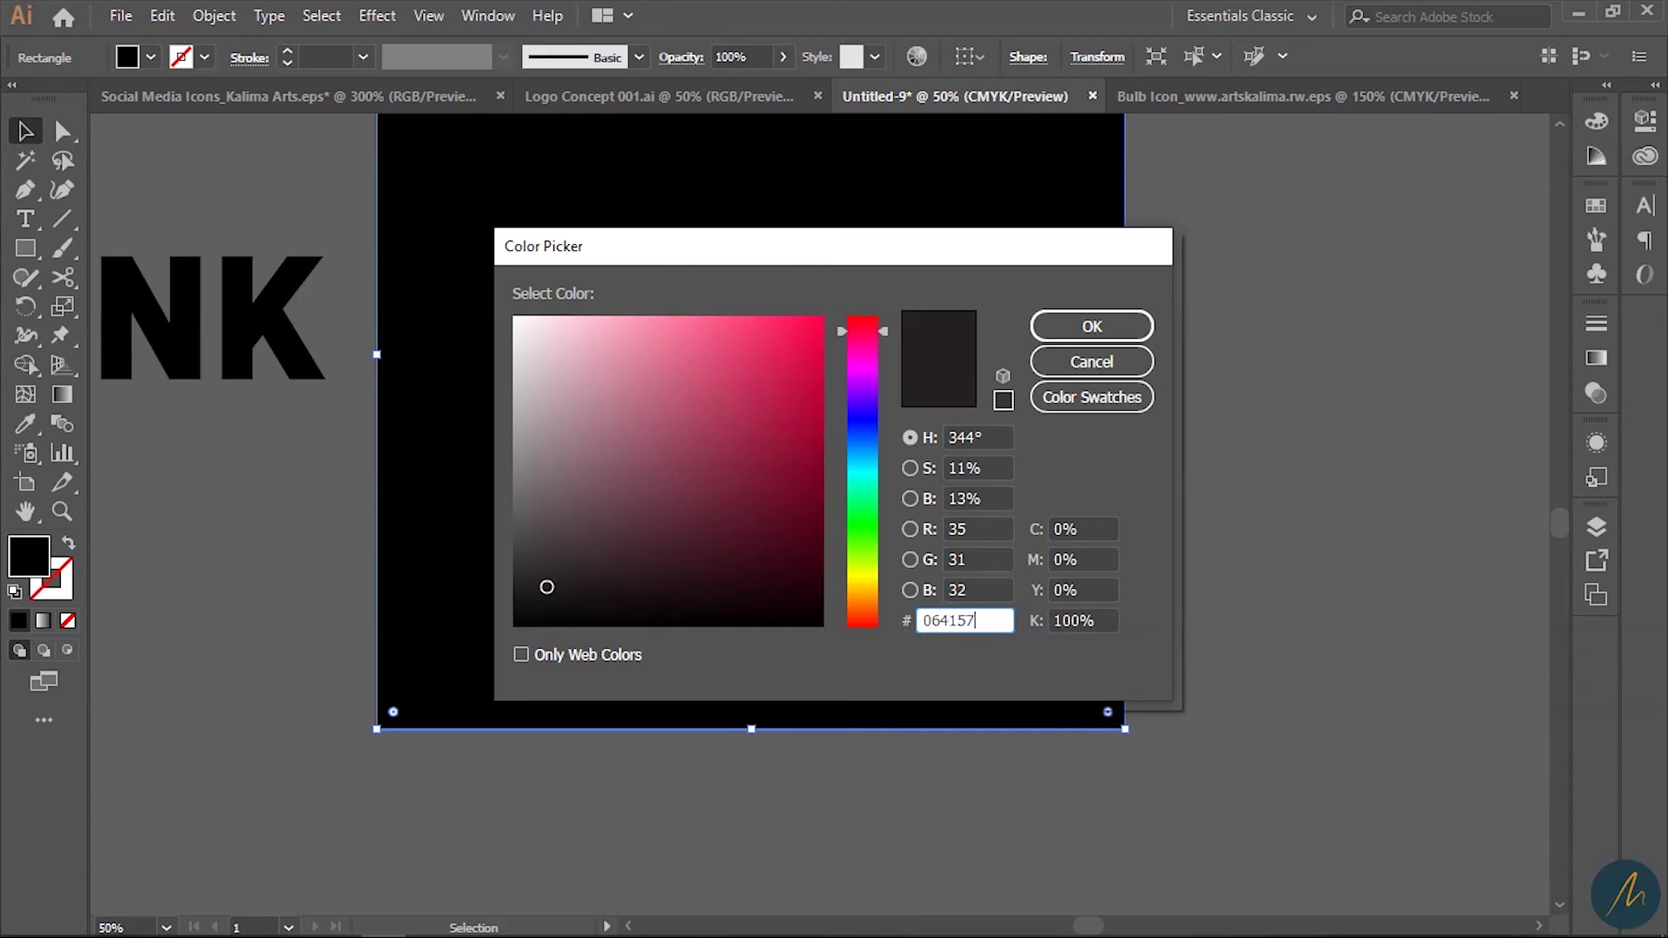
type("4157")
left_click(1100, 327)
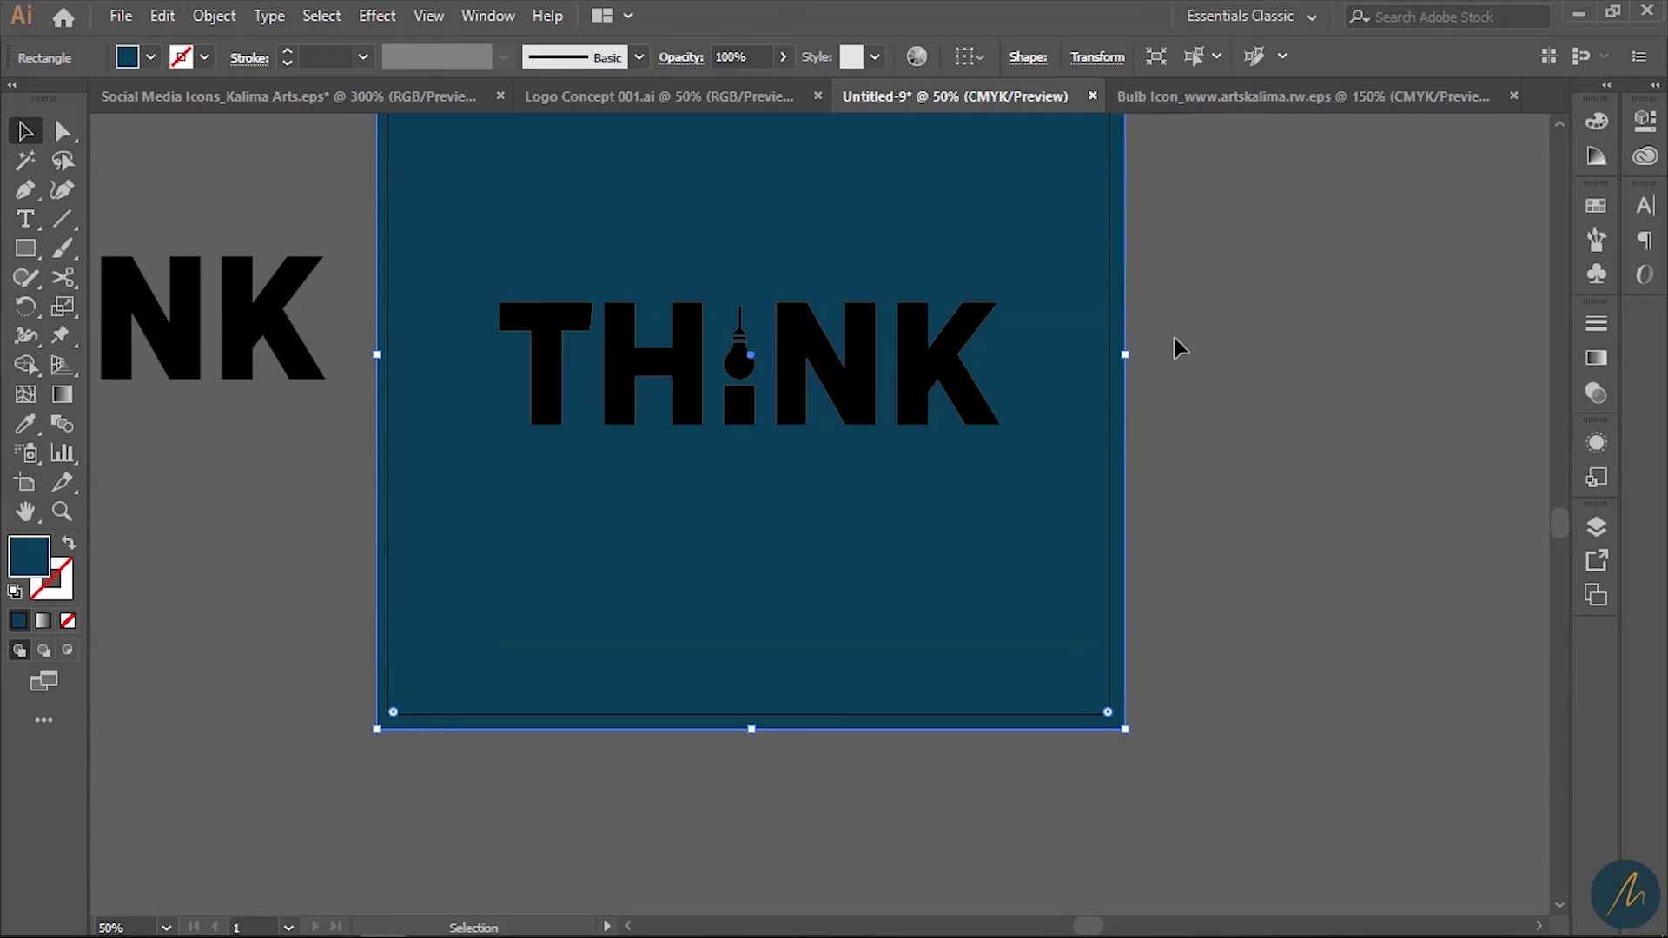
Step: Fill the whole THINK wordmark, including the bulb, with white (FFFFFF), leaving the background rectangle out of the selection
left_click_drag(1303, 596, 533, 261)
left_click(812, 250, "shift")
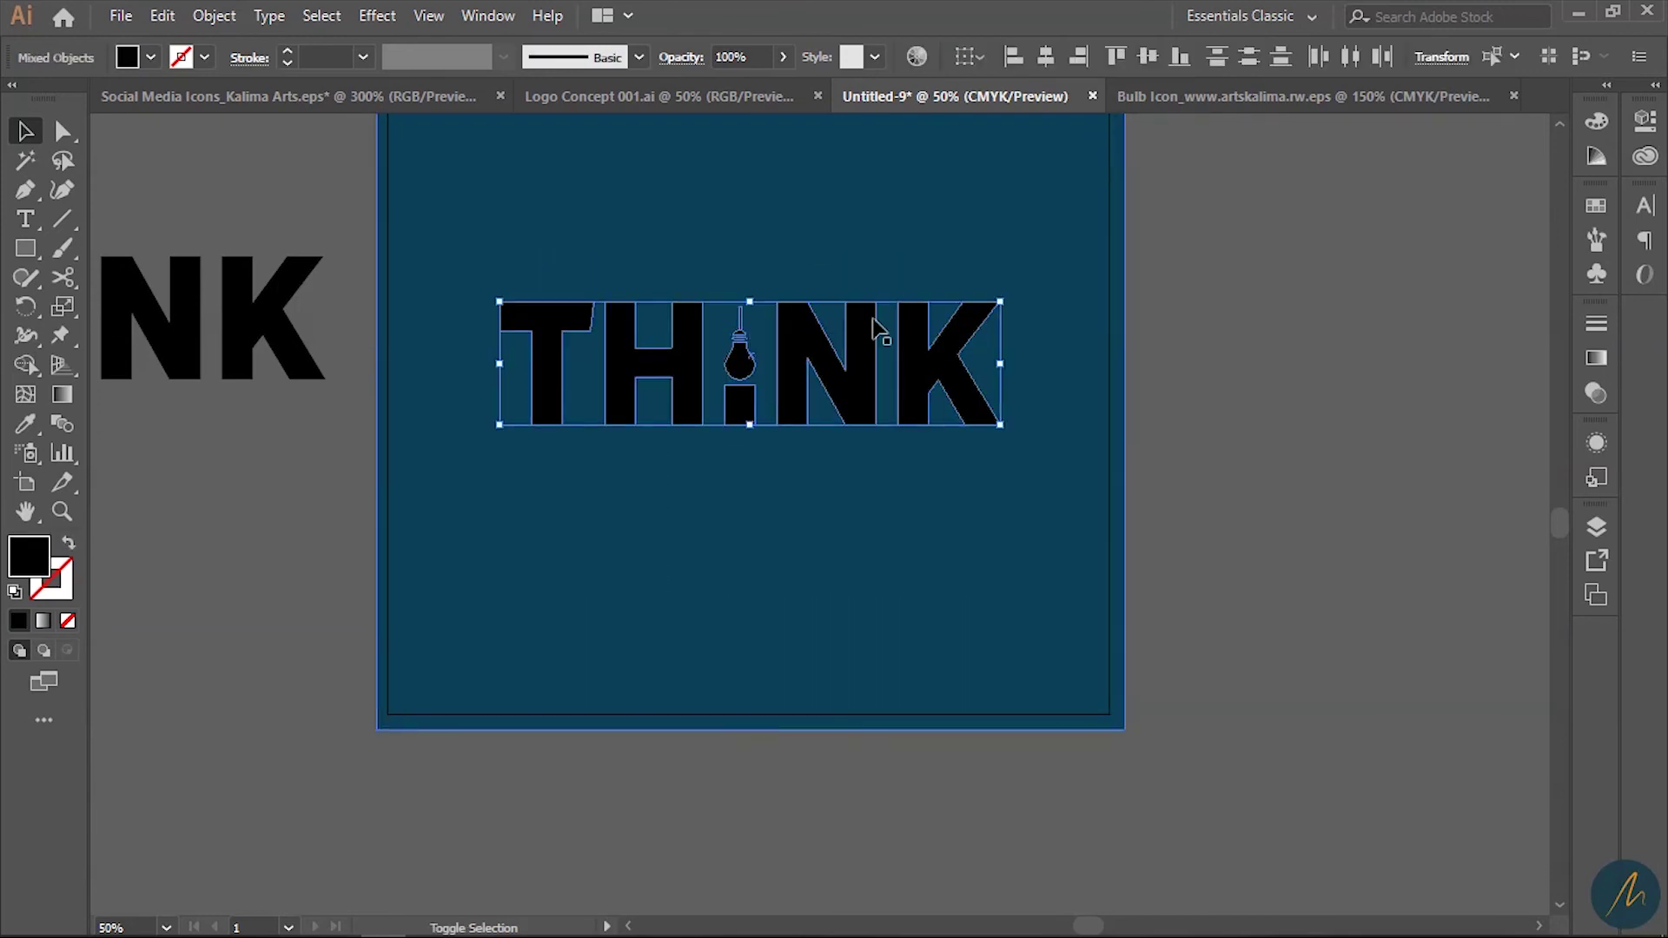
double_click(29, 556)
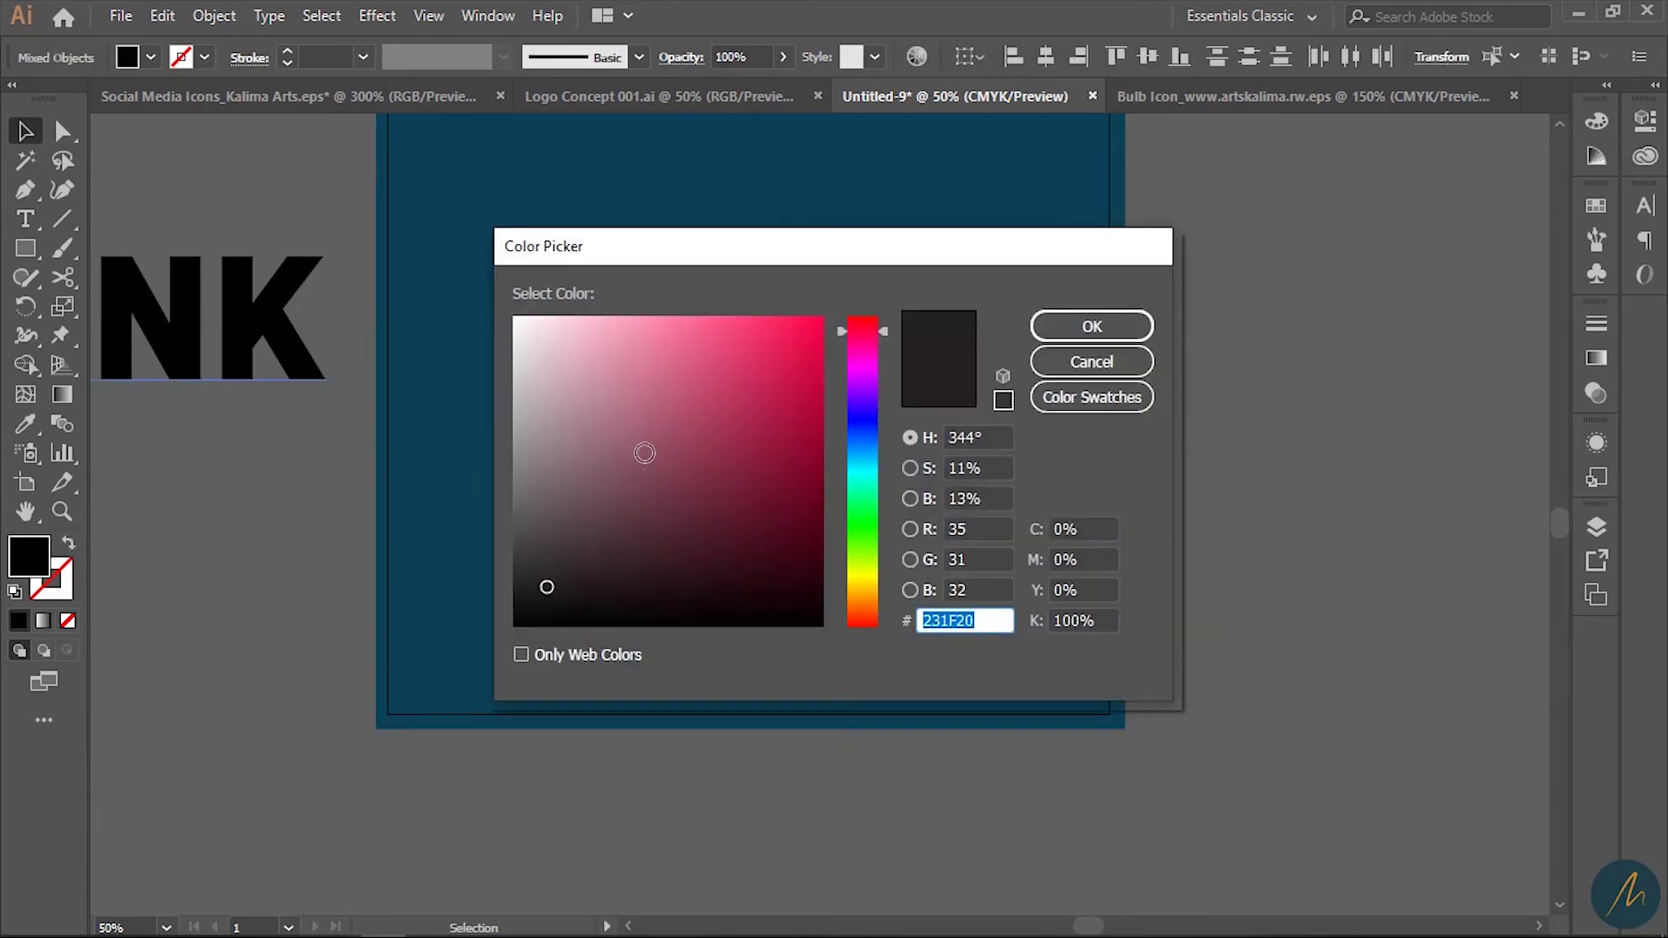
type("ffffff")
left_click(1093, 326)
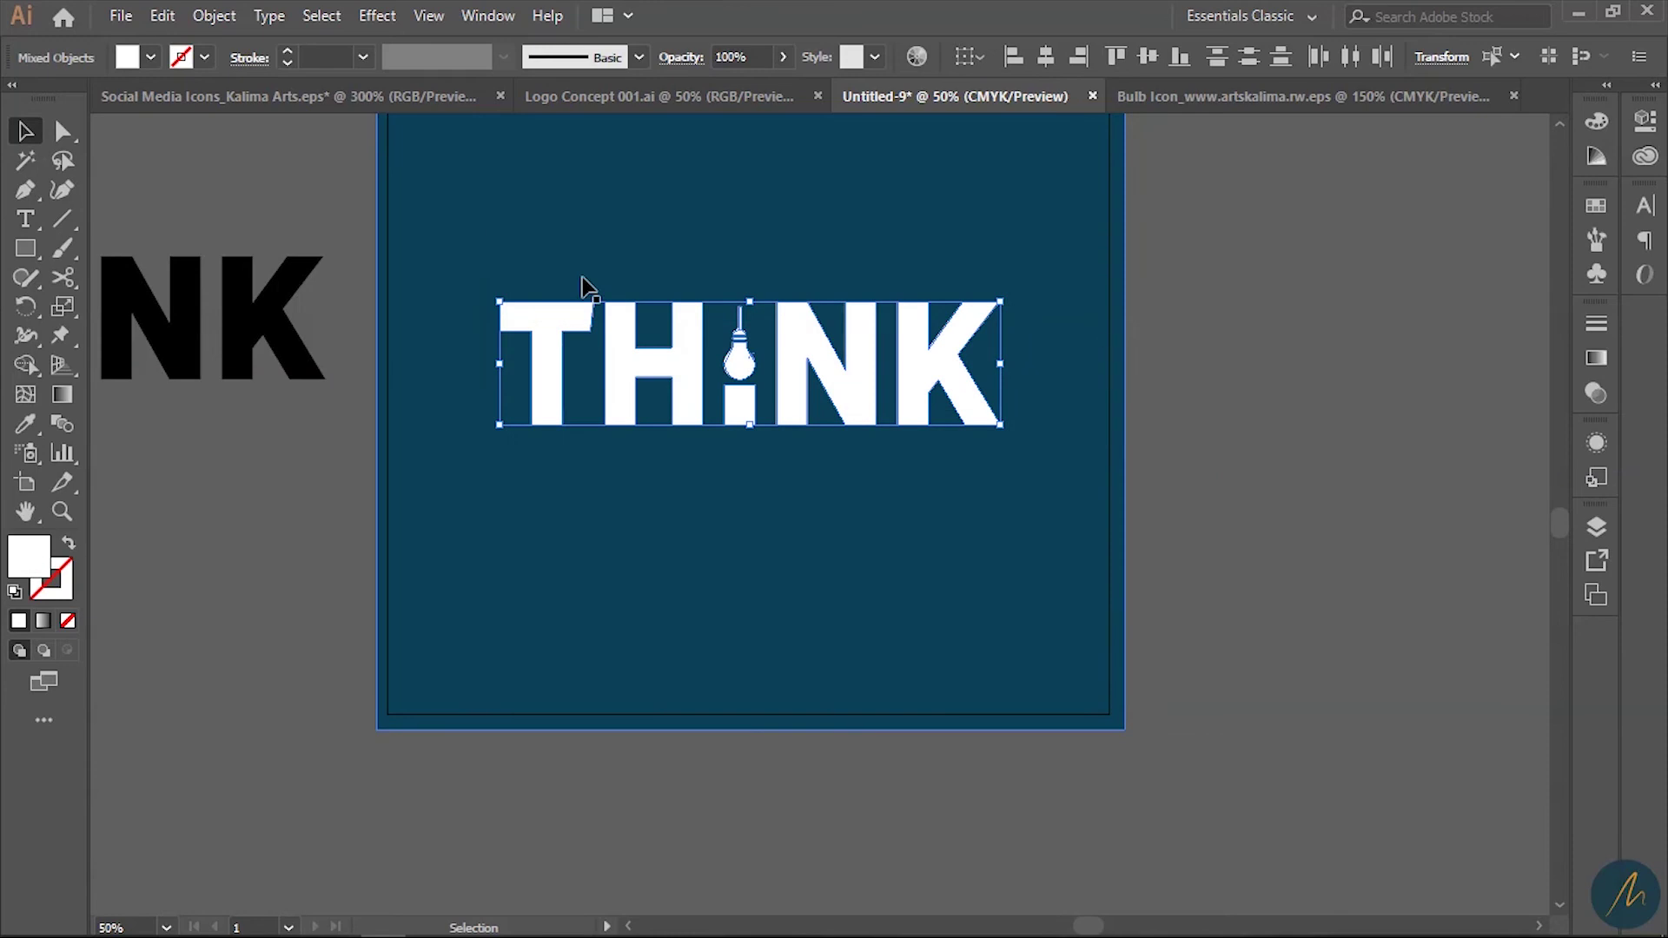
left_click(1128, 434)
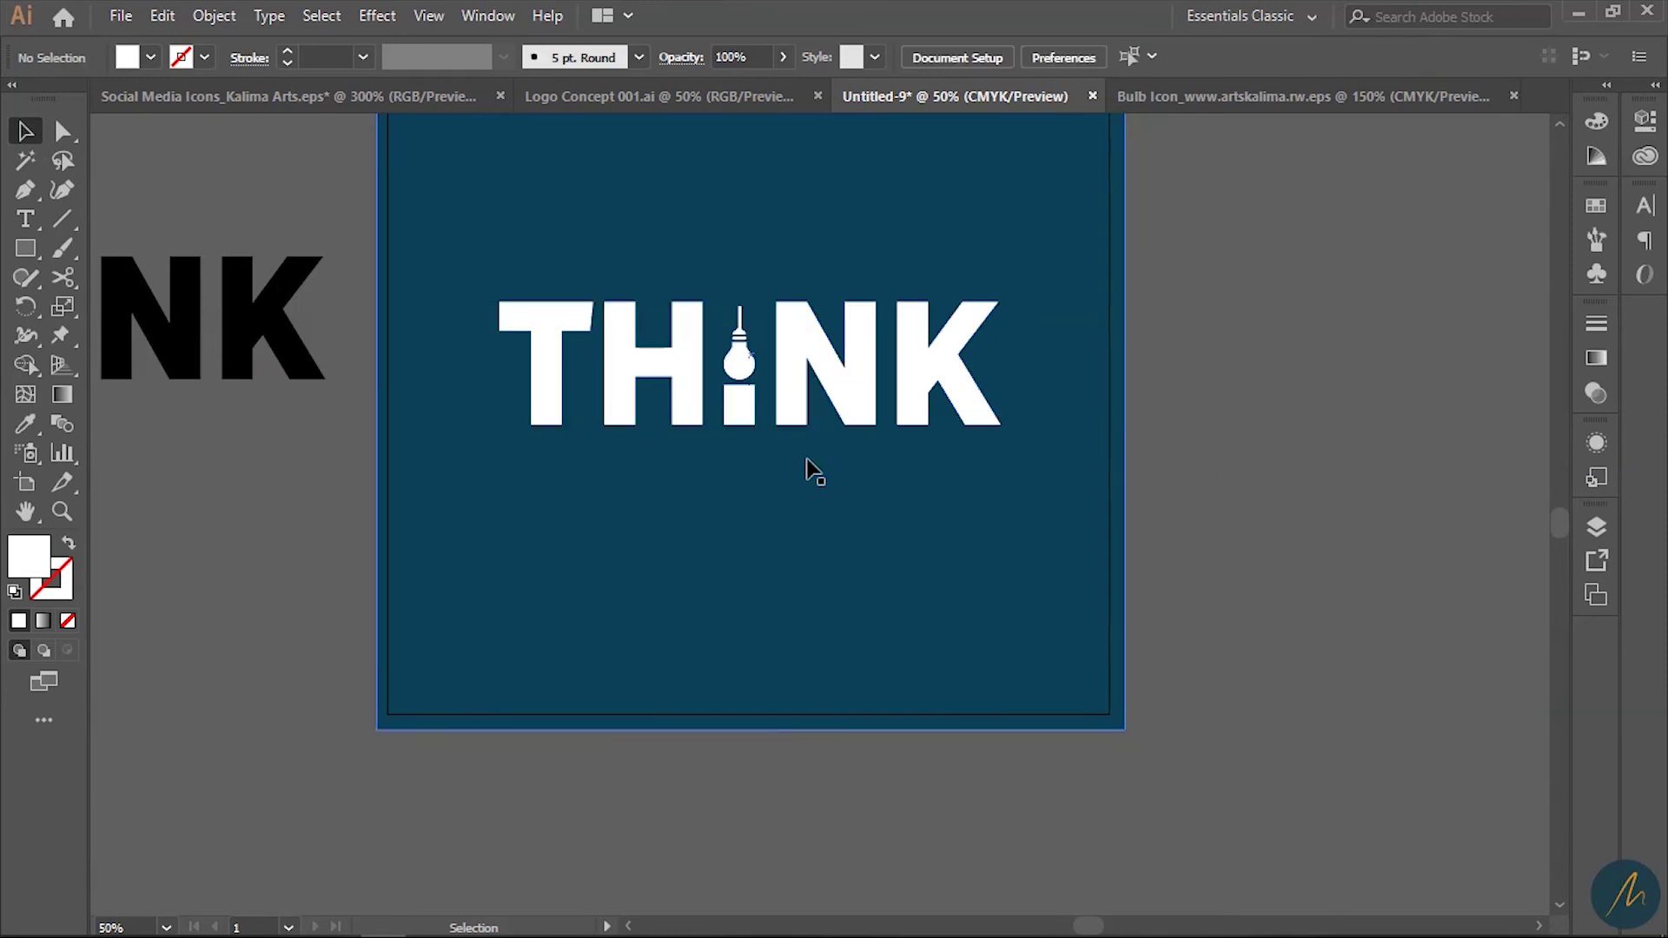
Step: Try filling the bulb and the I block with the green colour 72AE1D, and undo the fill
left_click_drag(816, 473, 1287, 629)
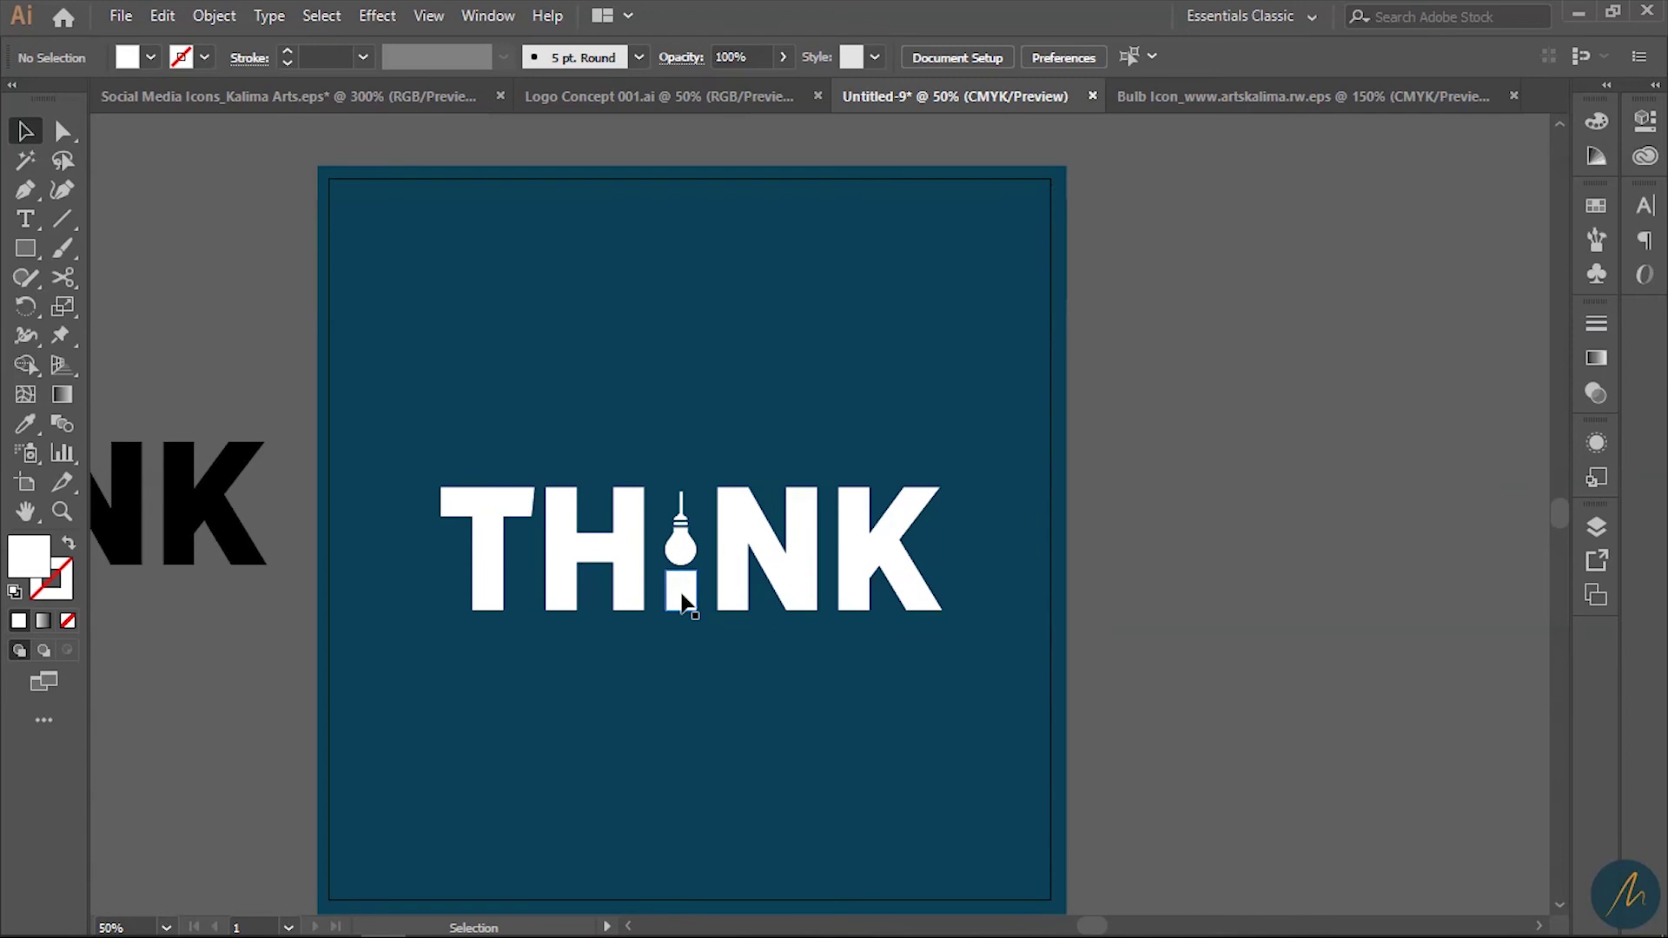
left_click(682, 565)
left_click(733, 567, "shift")
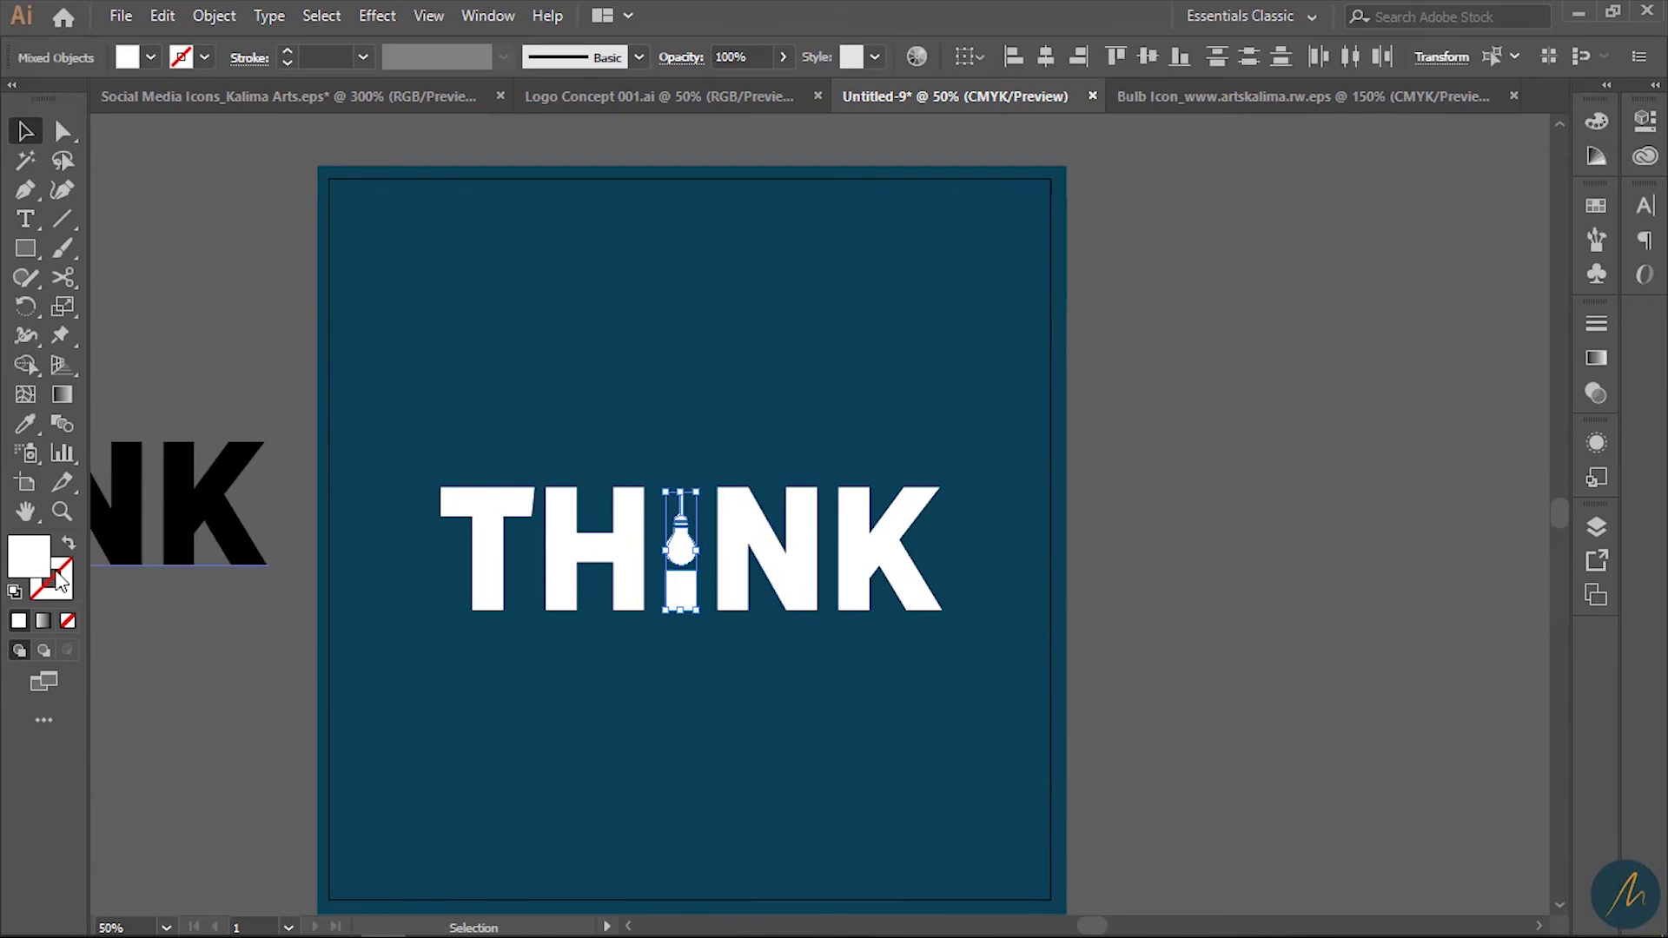
double_click(26, 569)
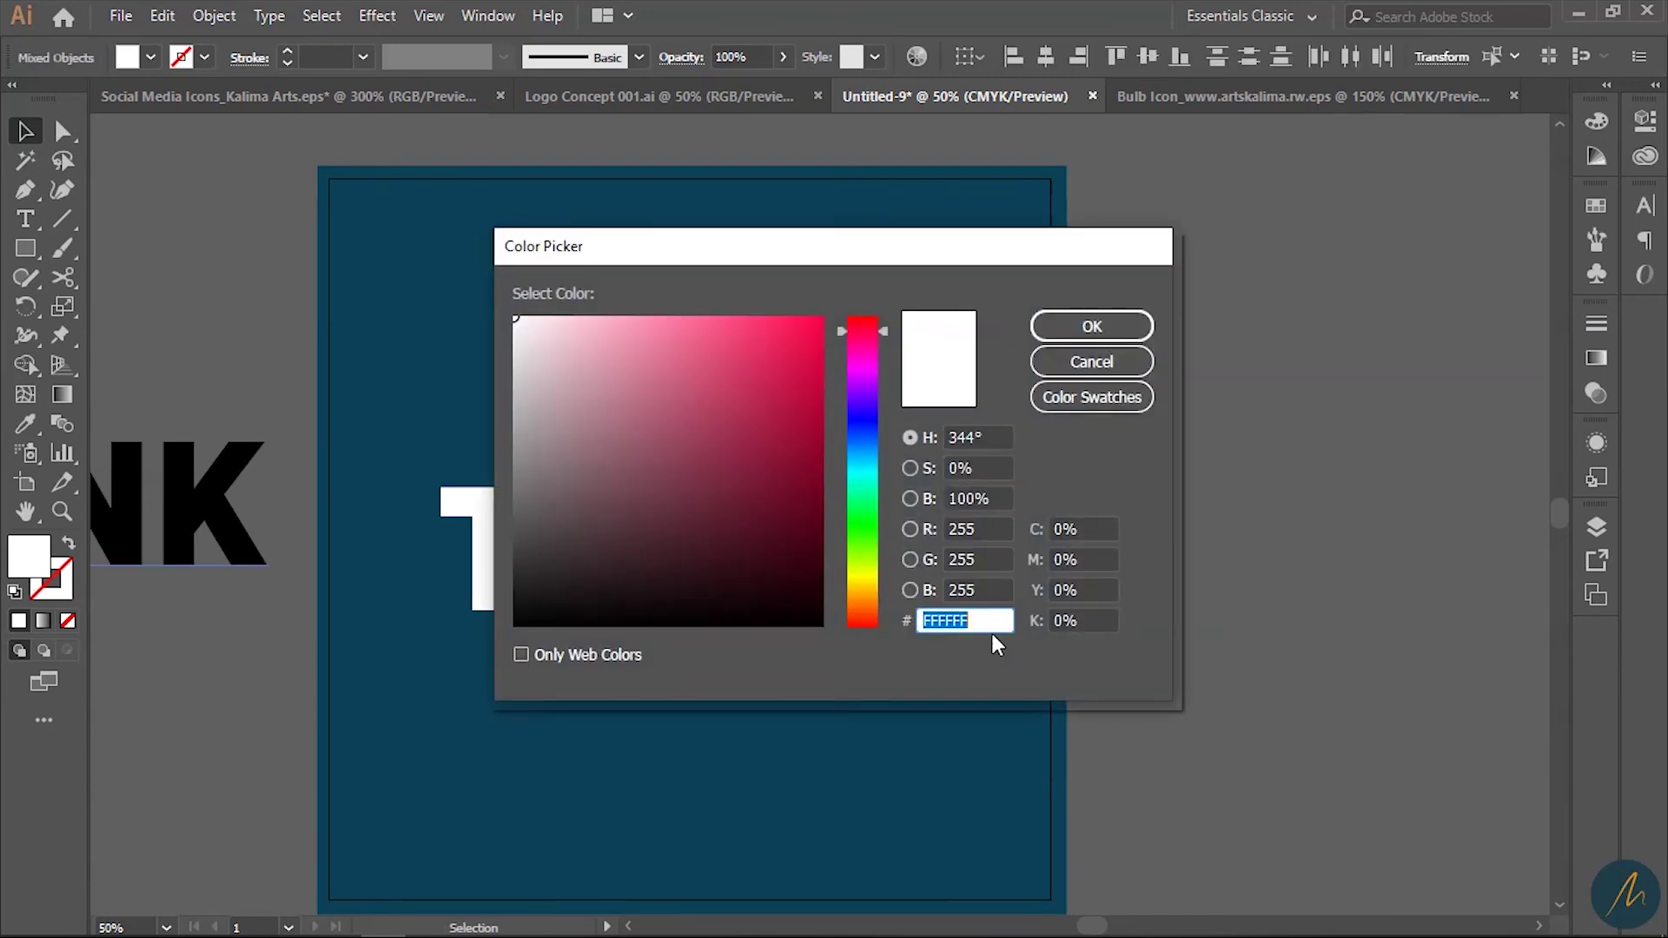
type("72AE1D")
left_click(1103, 326)
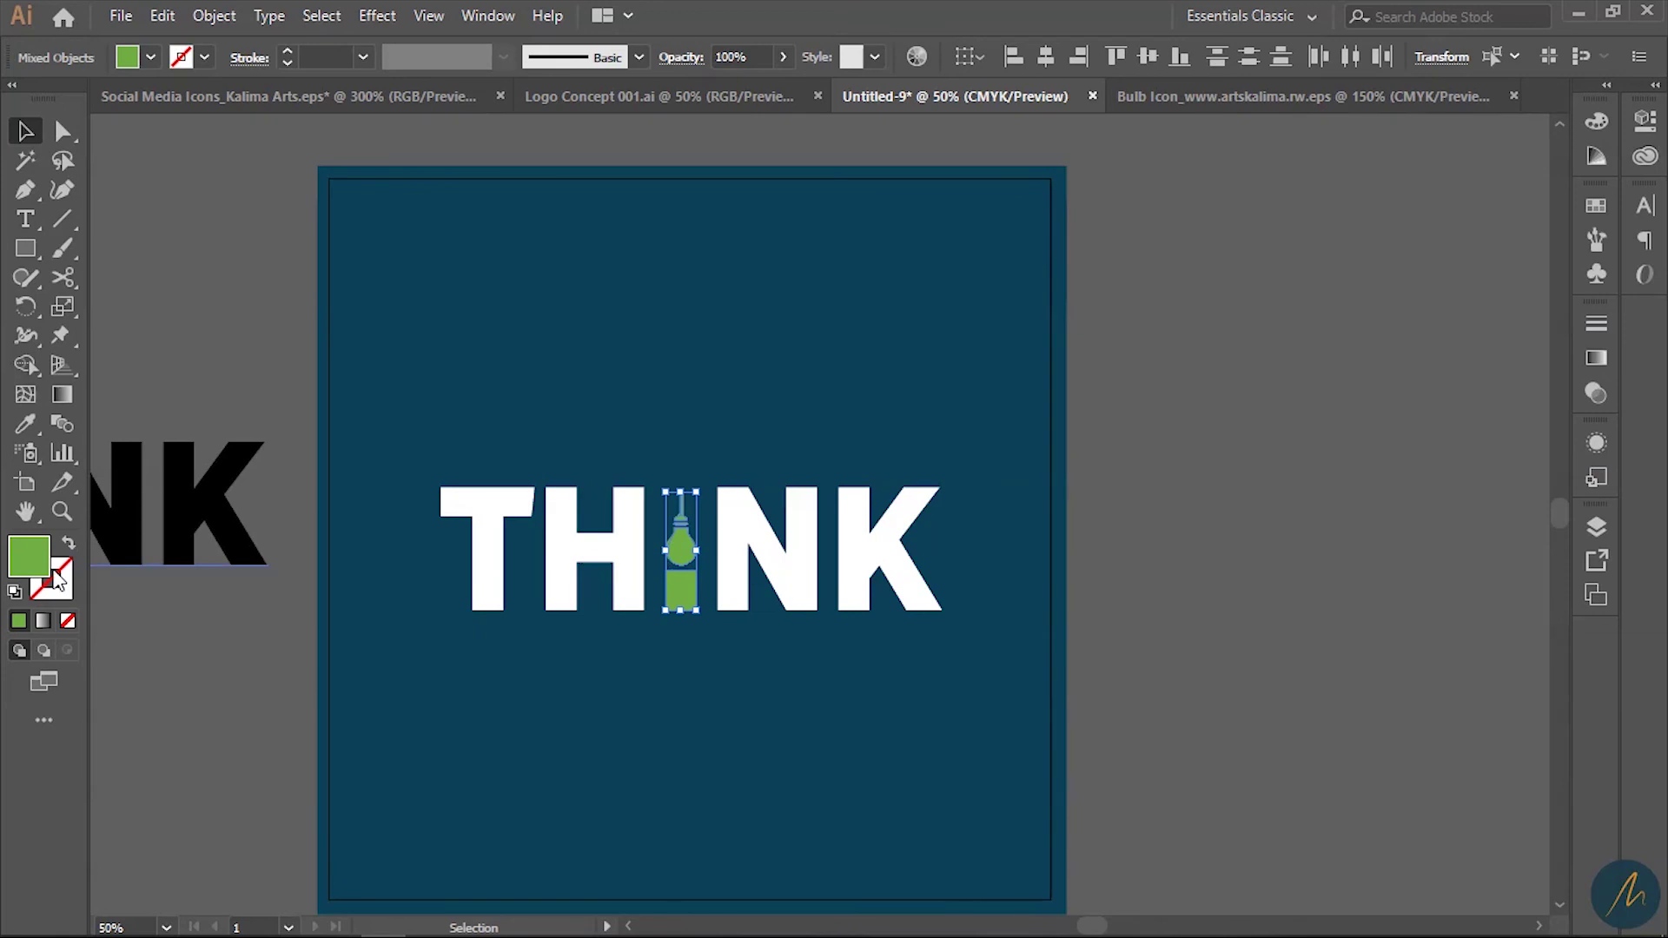
key("ctrl+z")
Step: Fill the selected bulb and I block with the yellow-orange colour F2AE1D
double_click(28, 556)
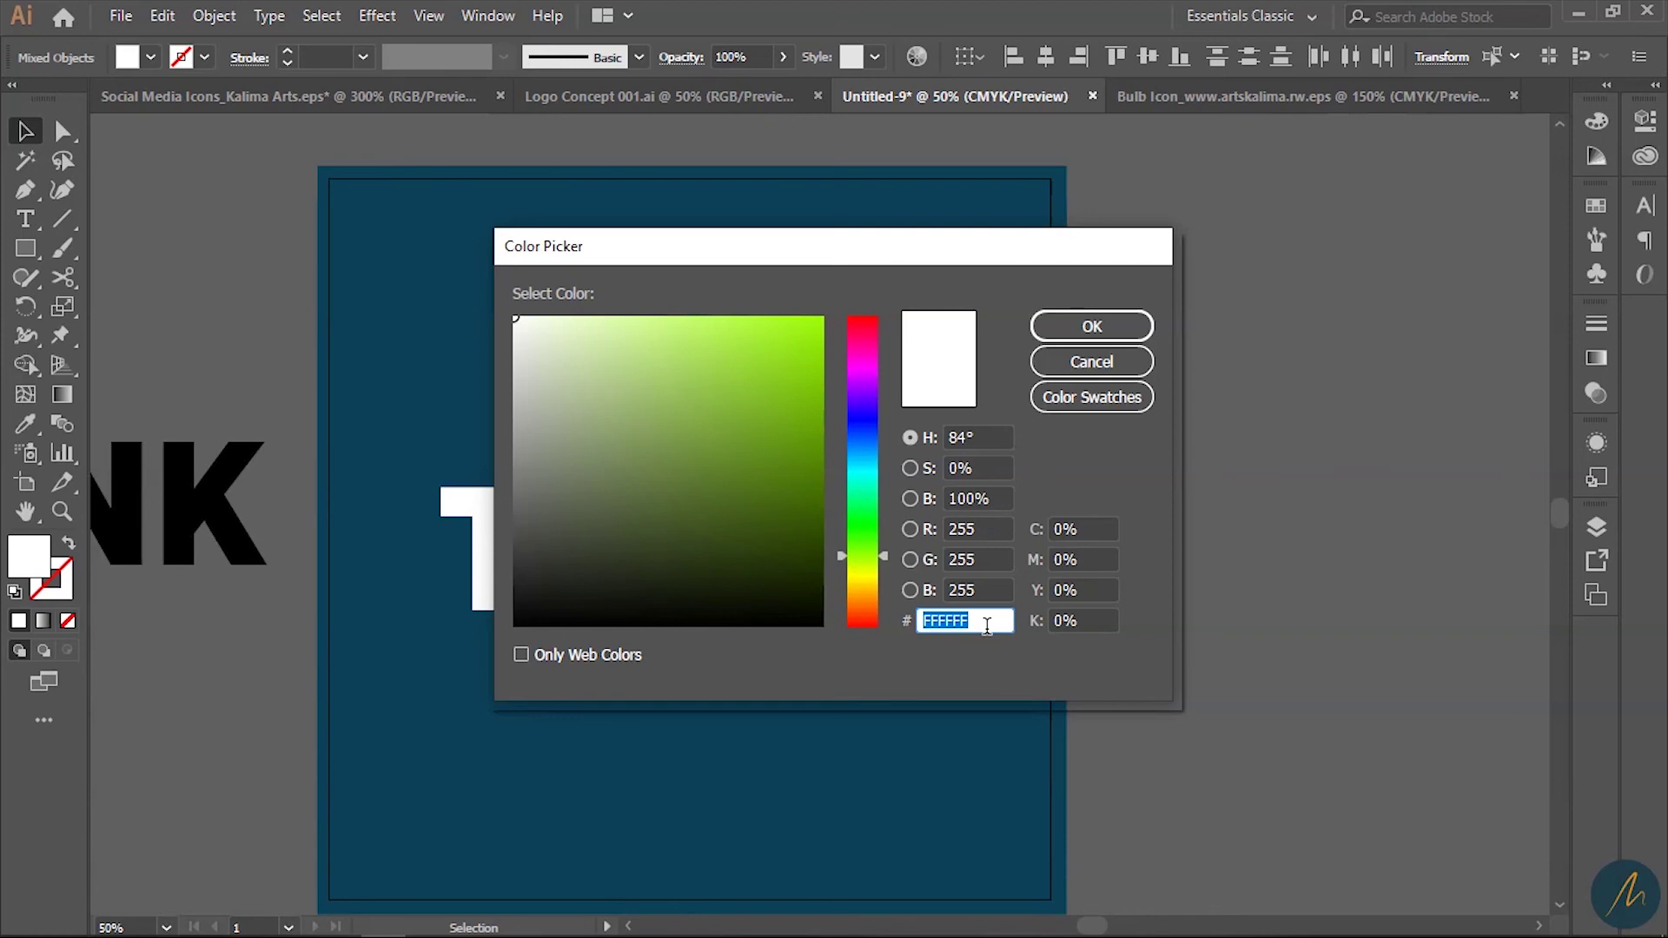
type("F2AE1D")
left_click(1118, 323)
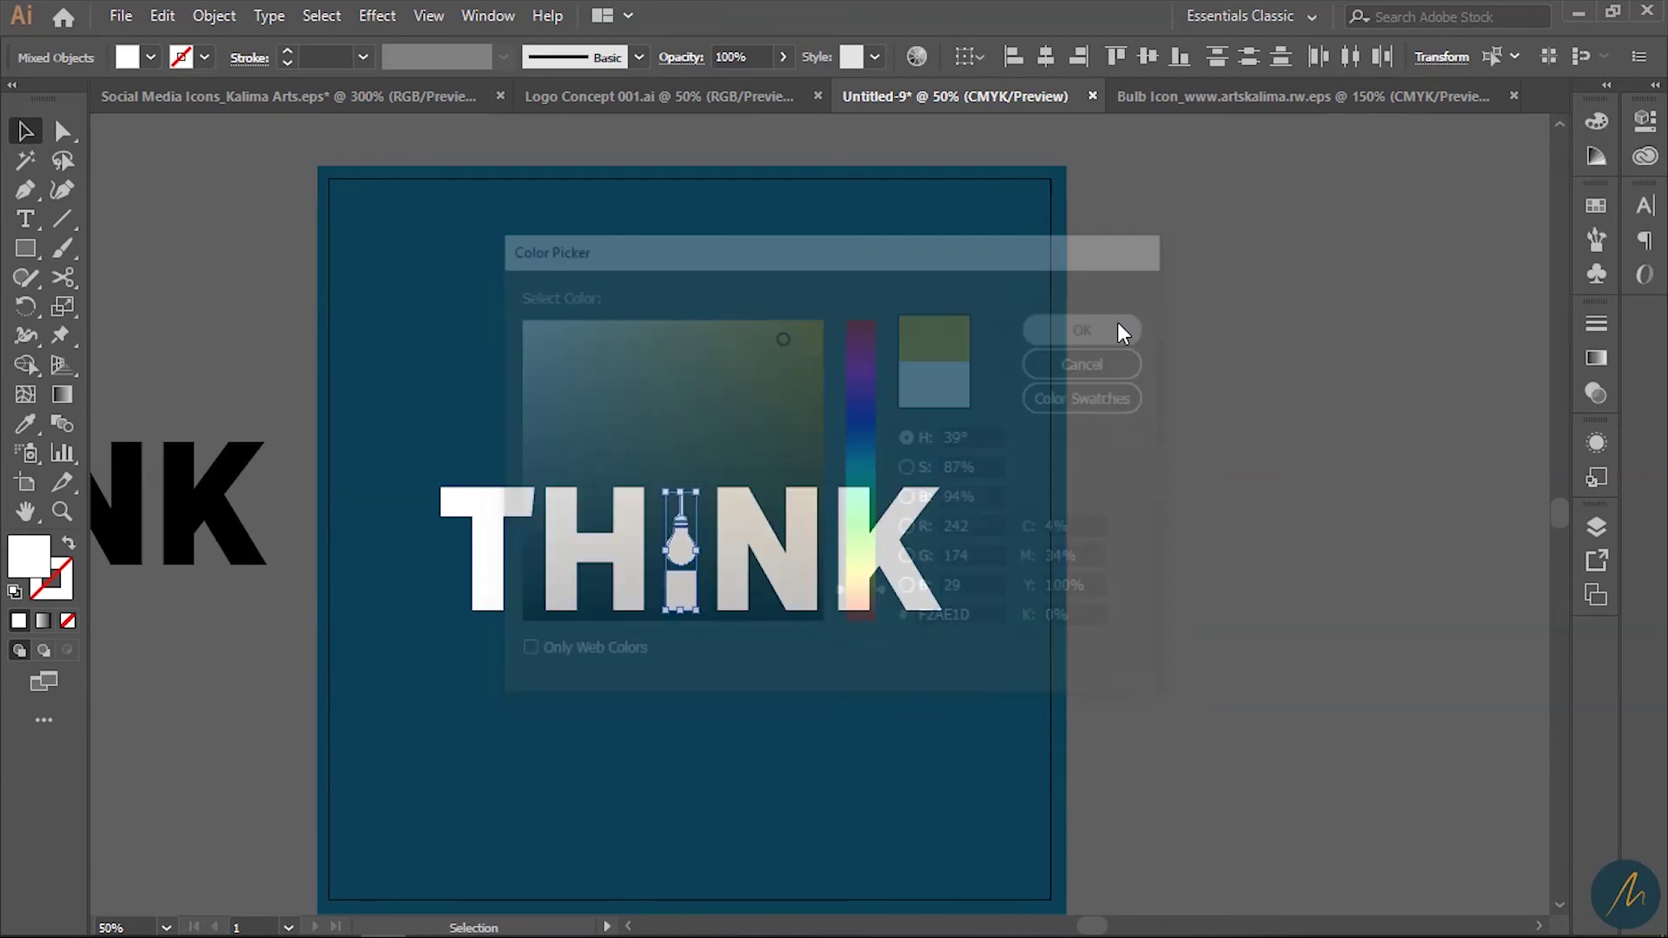
left_click(1015, 511)
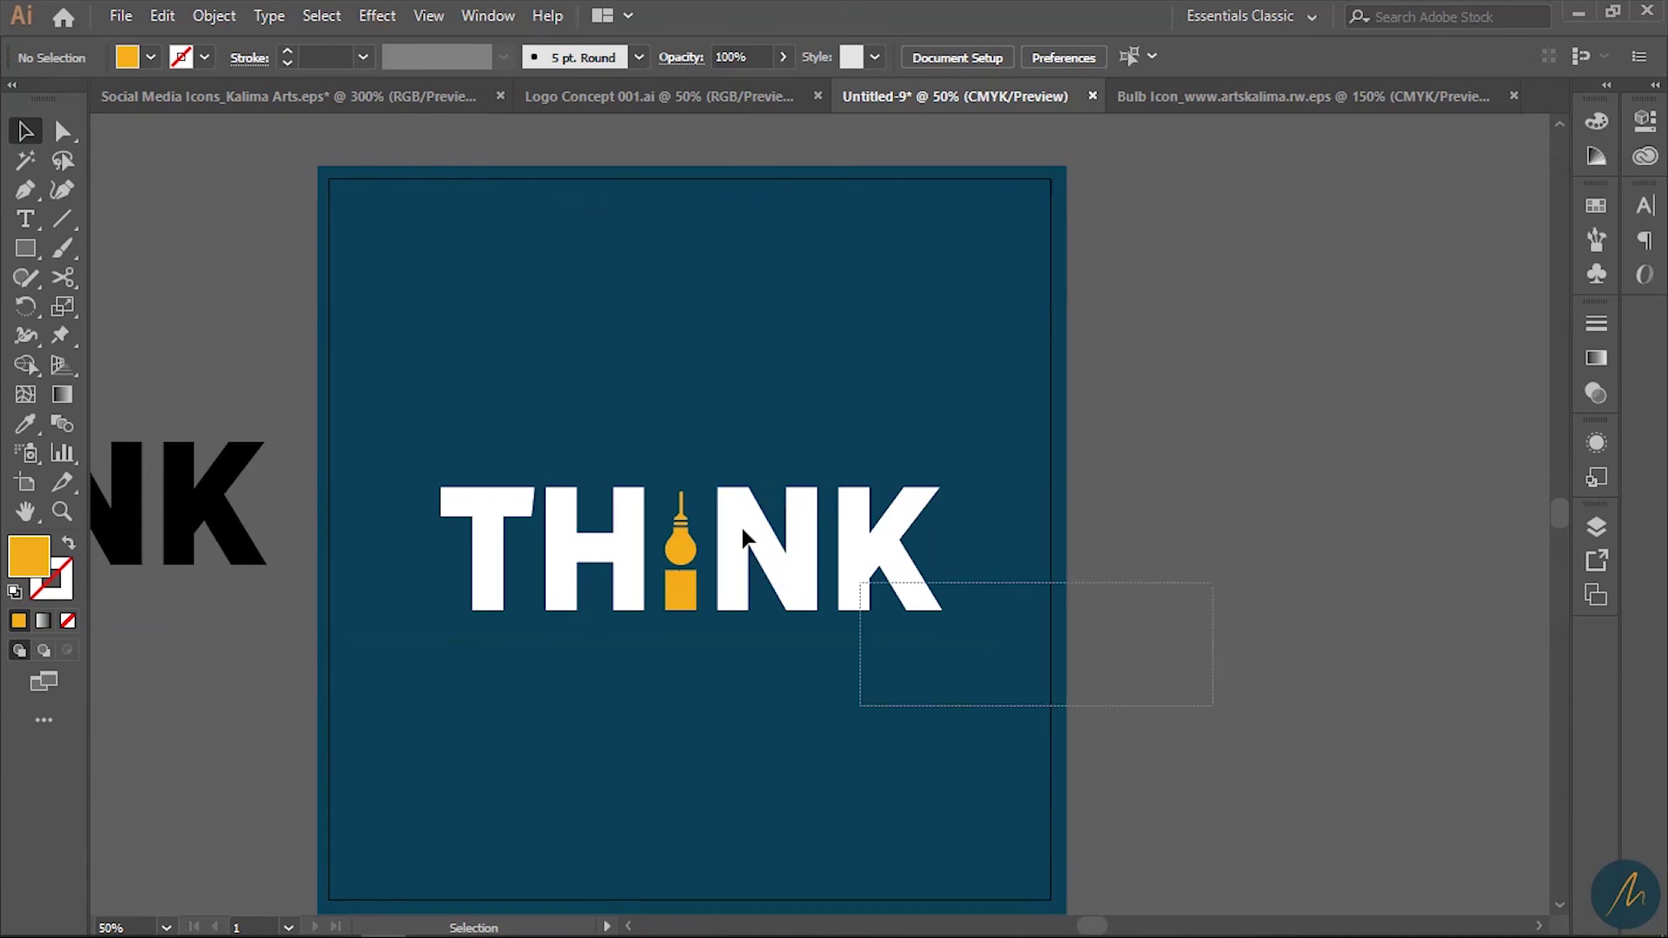
Step: Duplicate the artboard together with its blue background and wordmark, placing the copy beside the original
left_click_drag(743, 539, 458, 447)
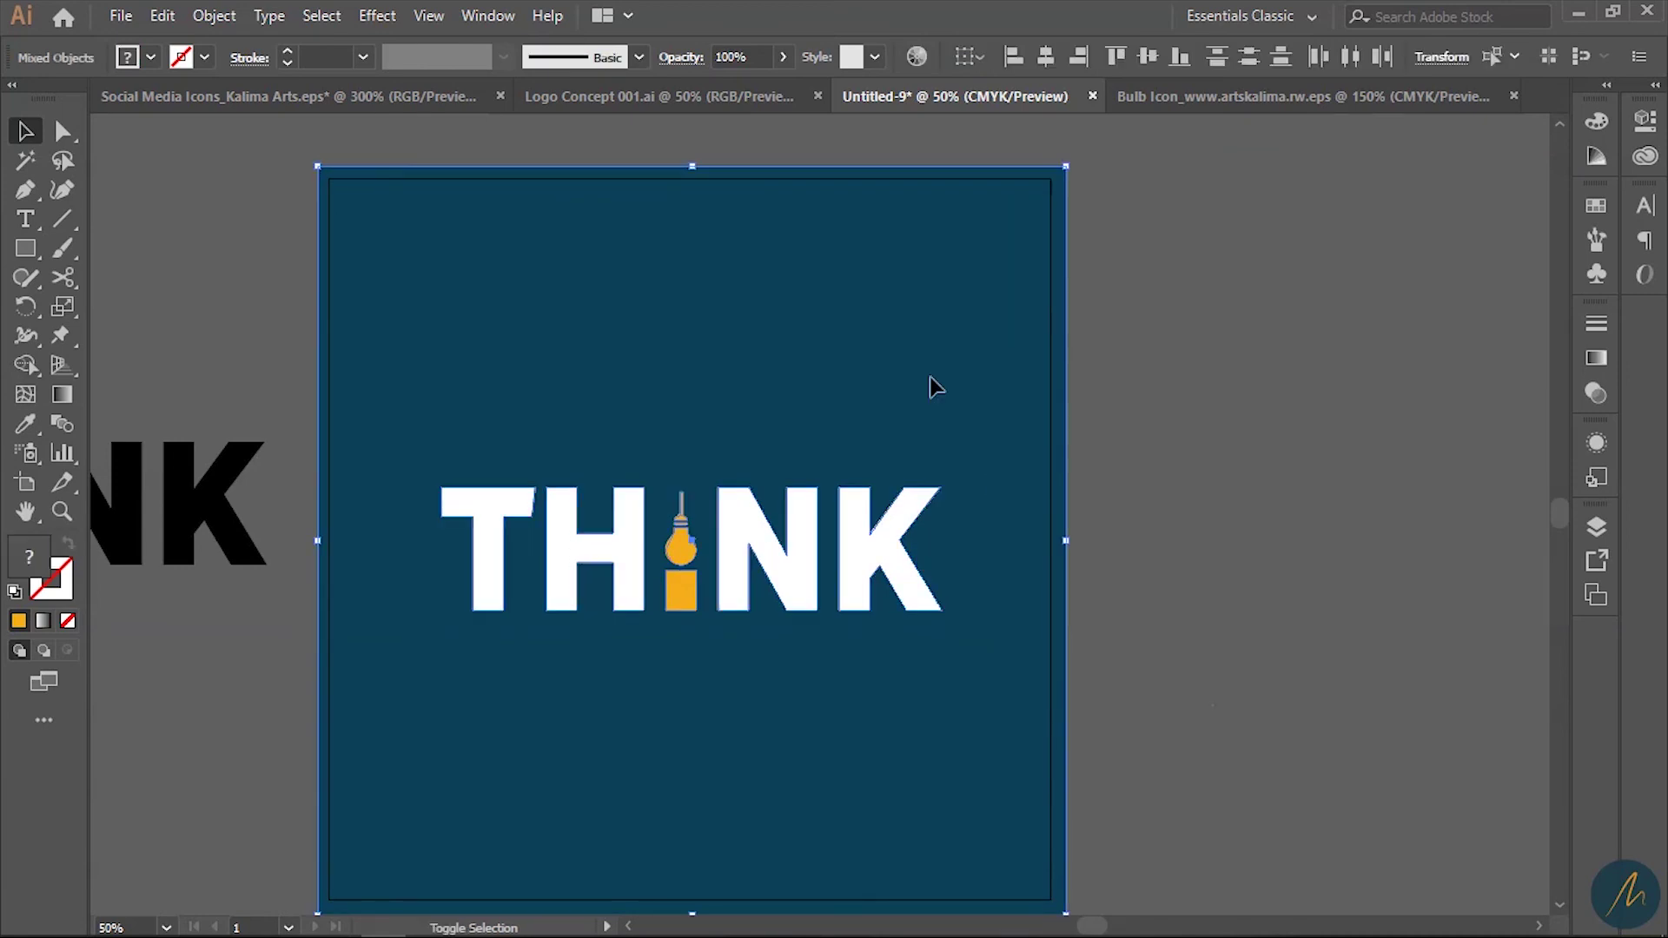
left_click(1191, 559)
key("ctrl+minus")
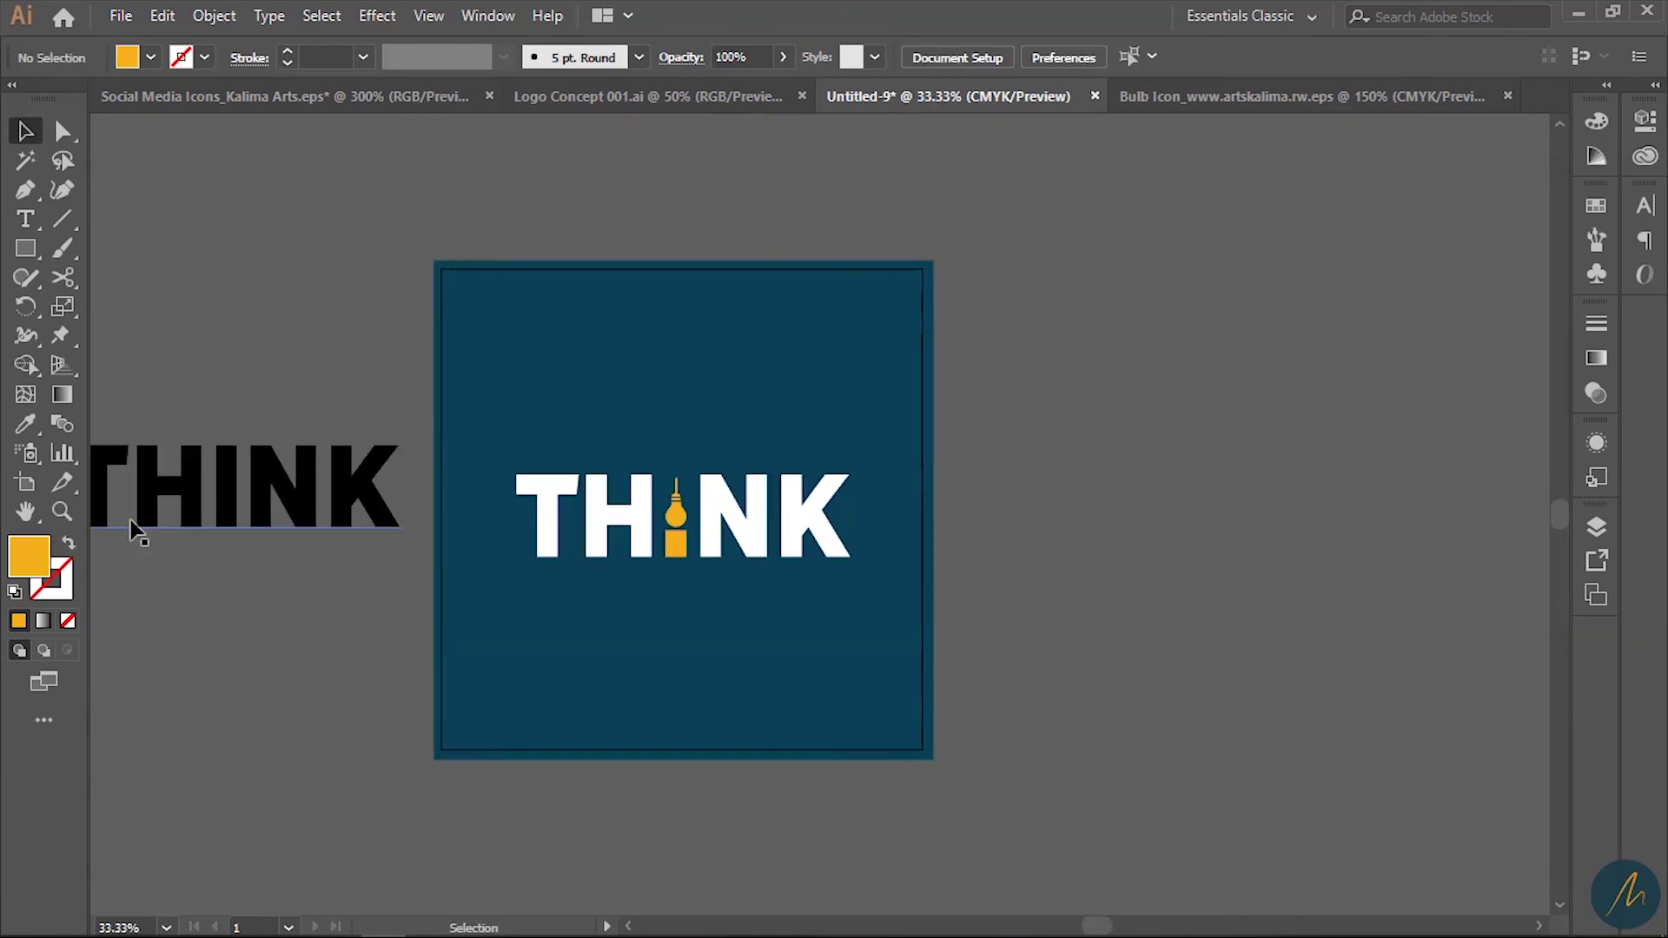
left_click(25, 483)
left_click_drag(555, 474, 1092, 544)
key("Escape")
scroll(1242, 661, "right", 3)
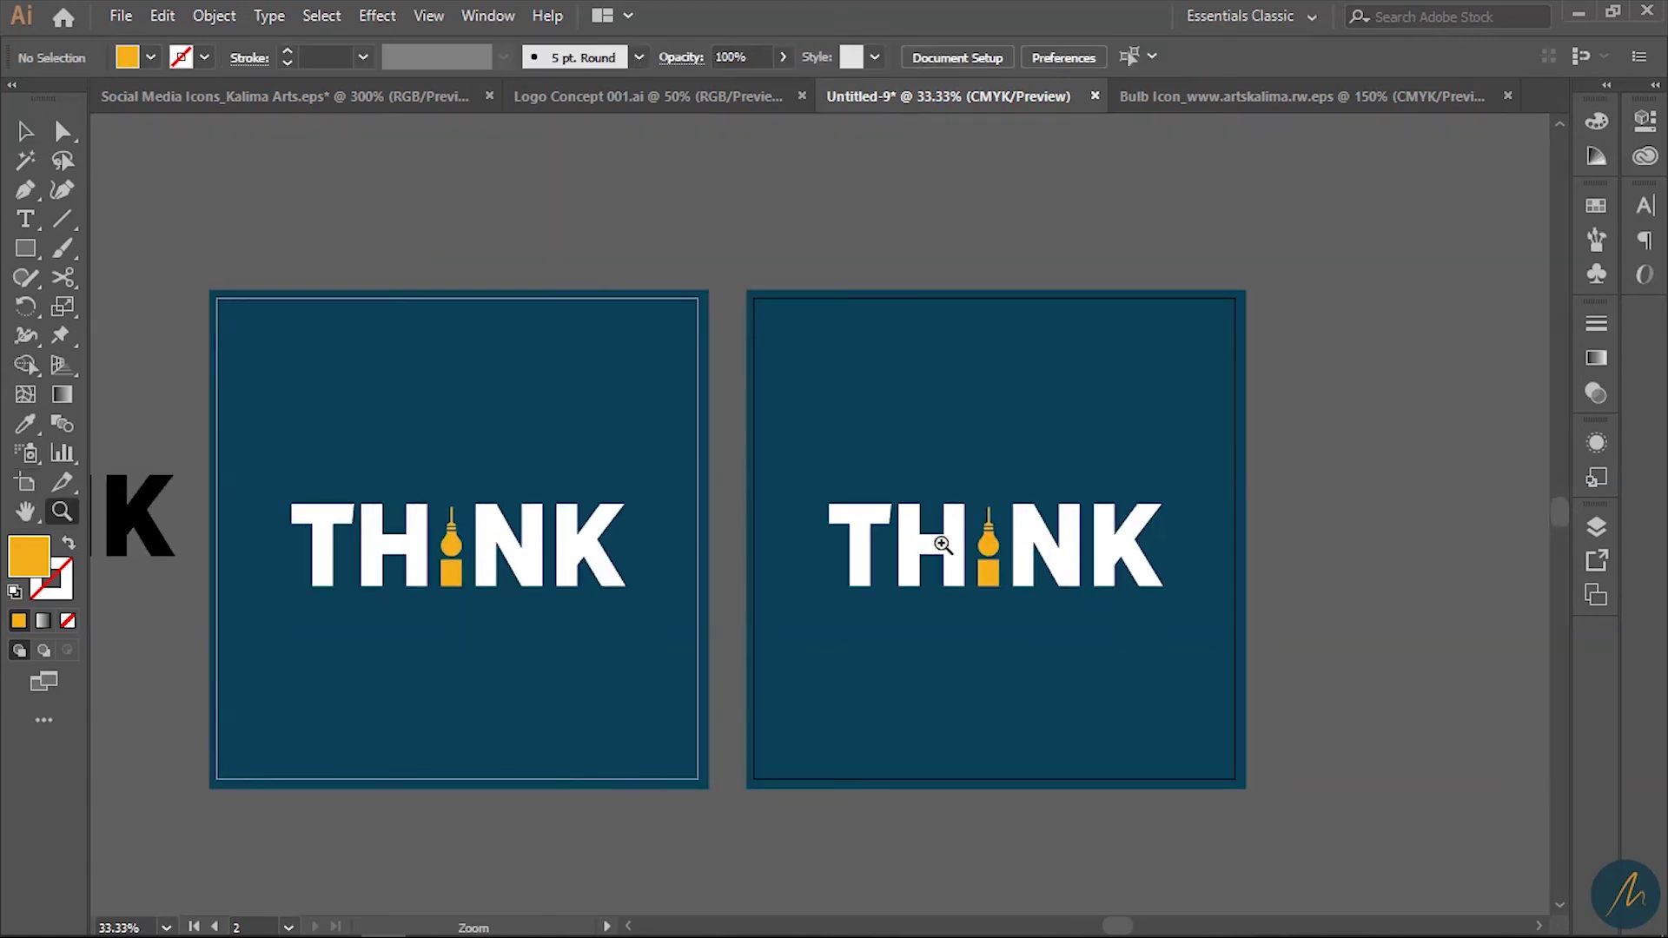
Step: Recolour the entire wordmark on the second artboard with the dark blue sampled from its background
left_click(1195, 580, "ctrl")
left_click_drag(954, 509, 973, 340)
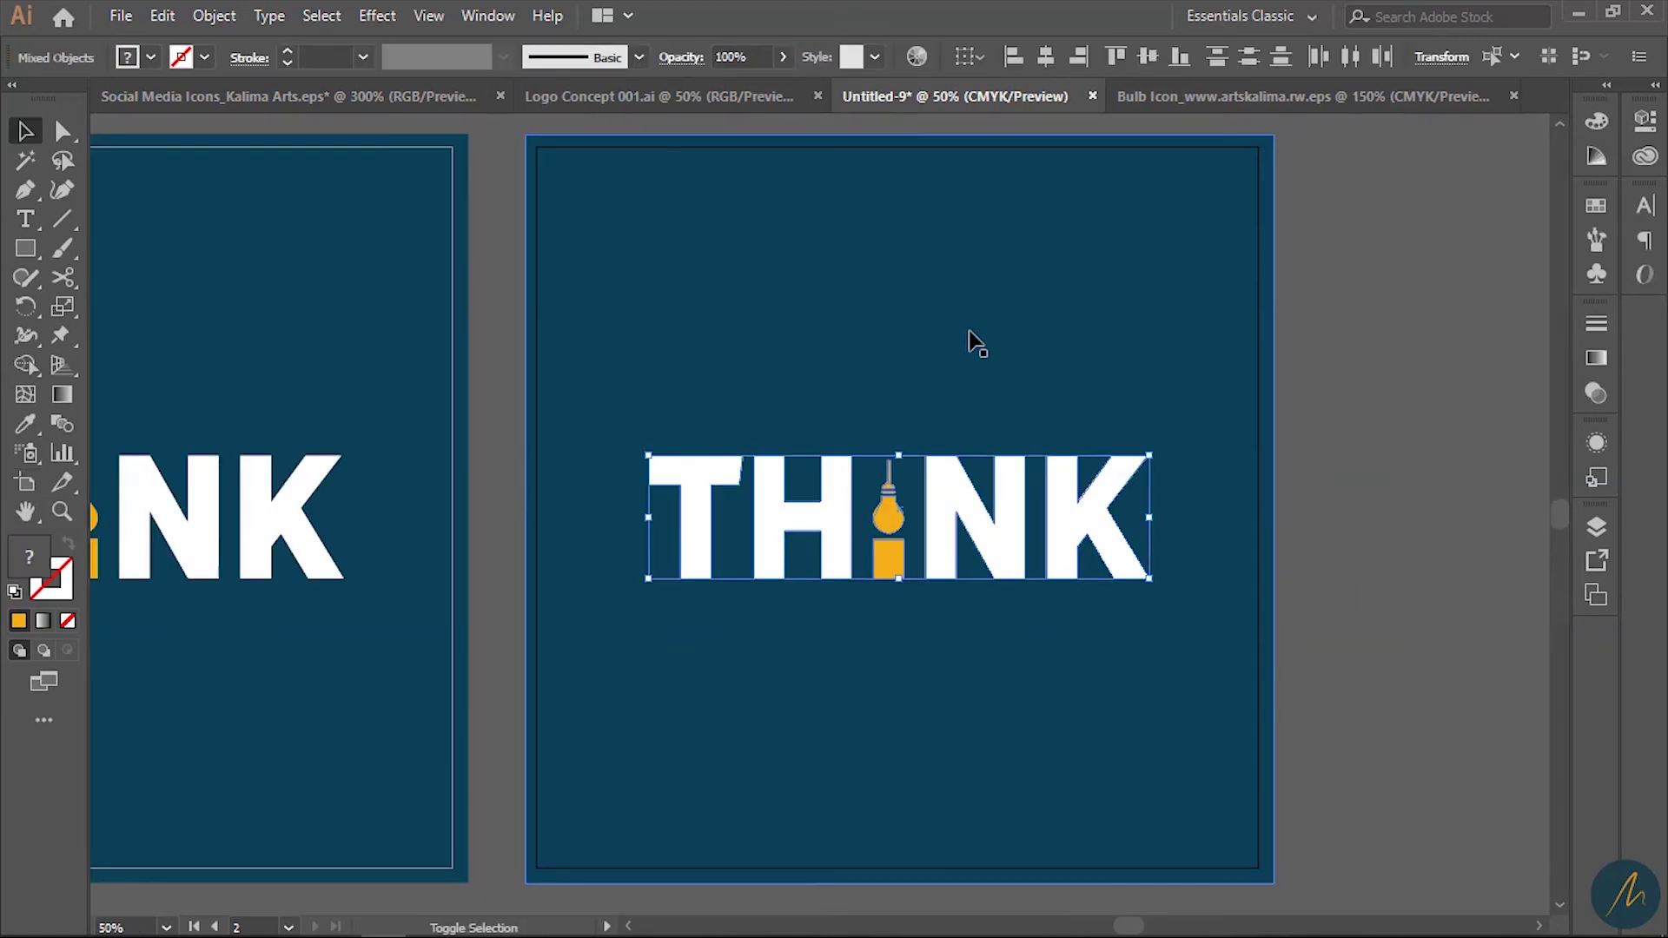
key("i")
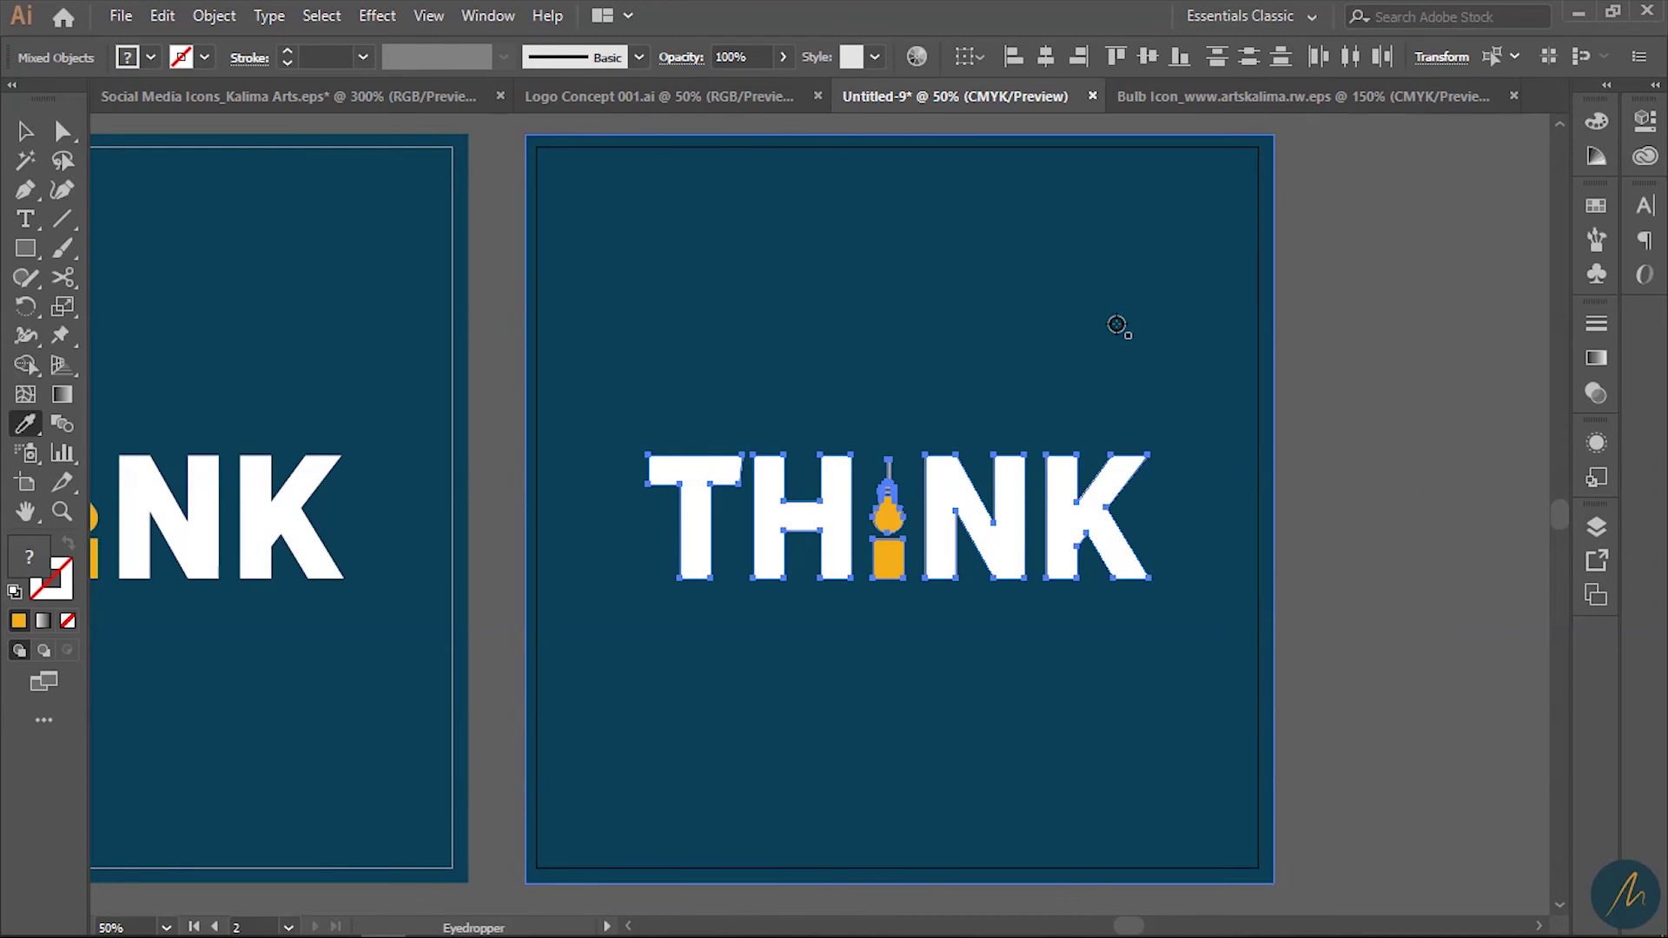
left_click(1113, 328)
key("v")
key("ctrl+shift+a")
Step: Fill the second artboard's background rectangle with the yellow-orange sampled from the original logo's I block
left_click(1005, 682)
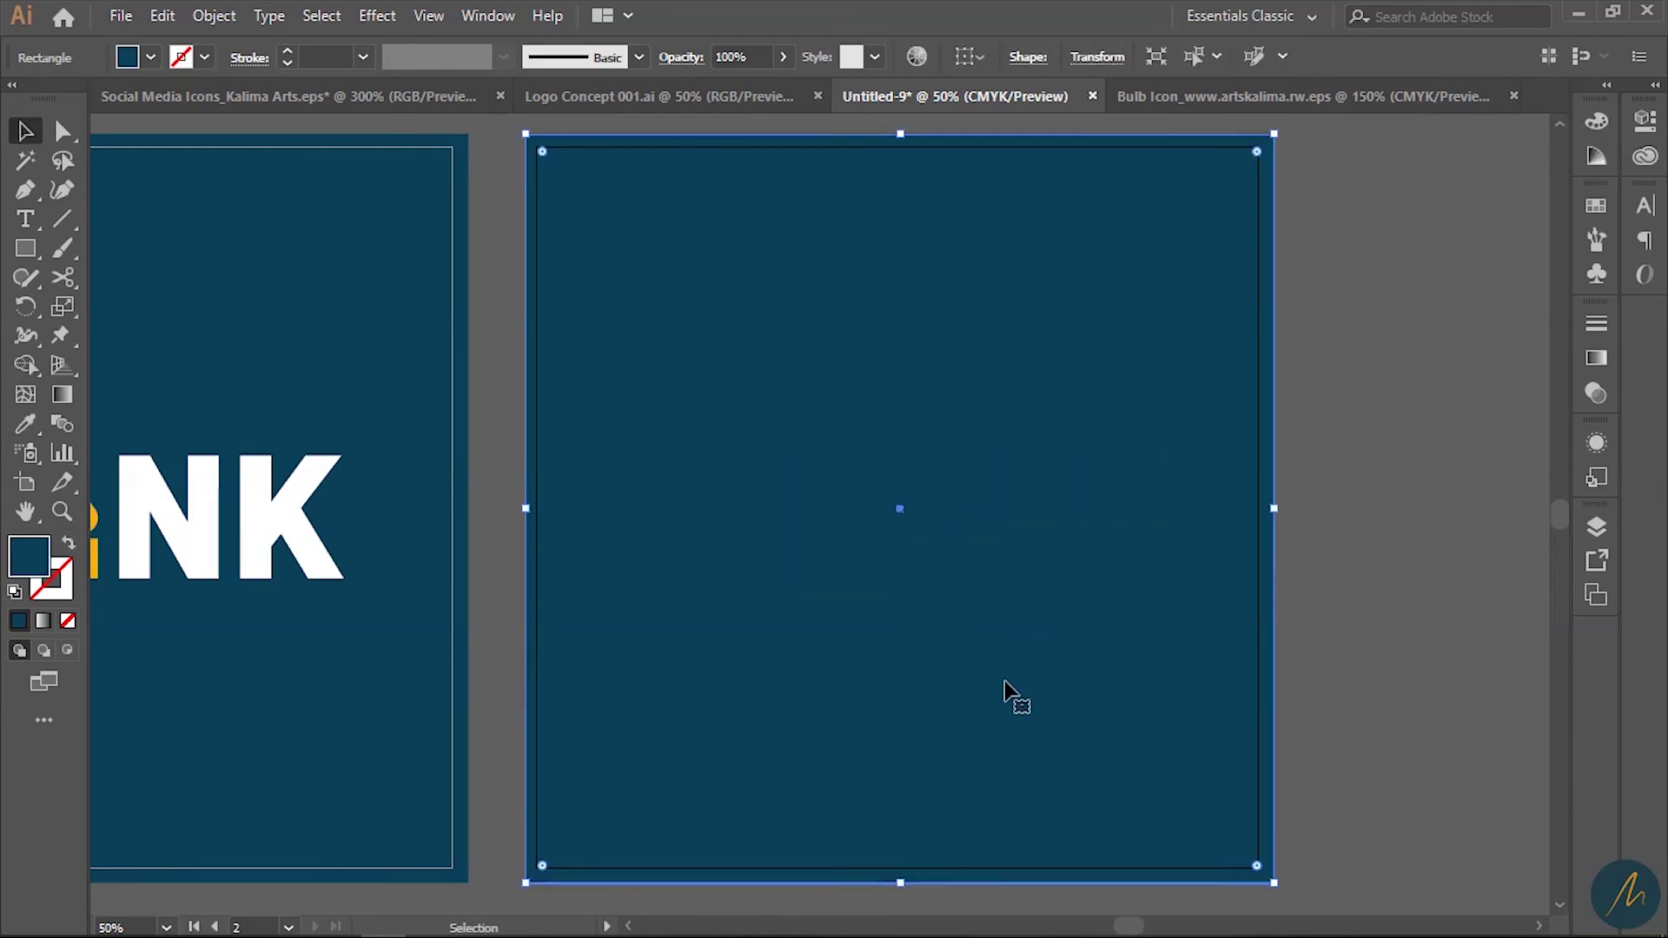
scroll(286, 551, "left", 2)
key("i")
left_click(213, 556)
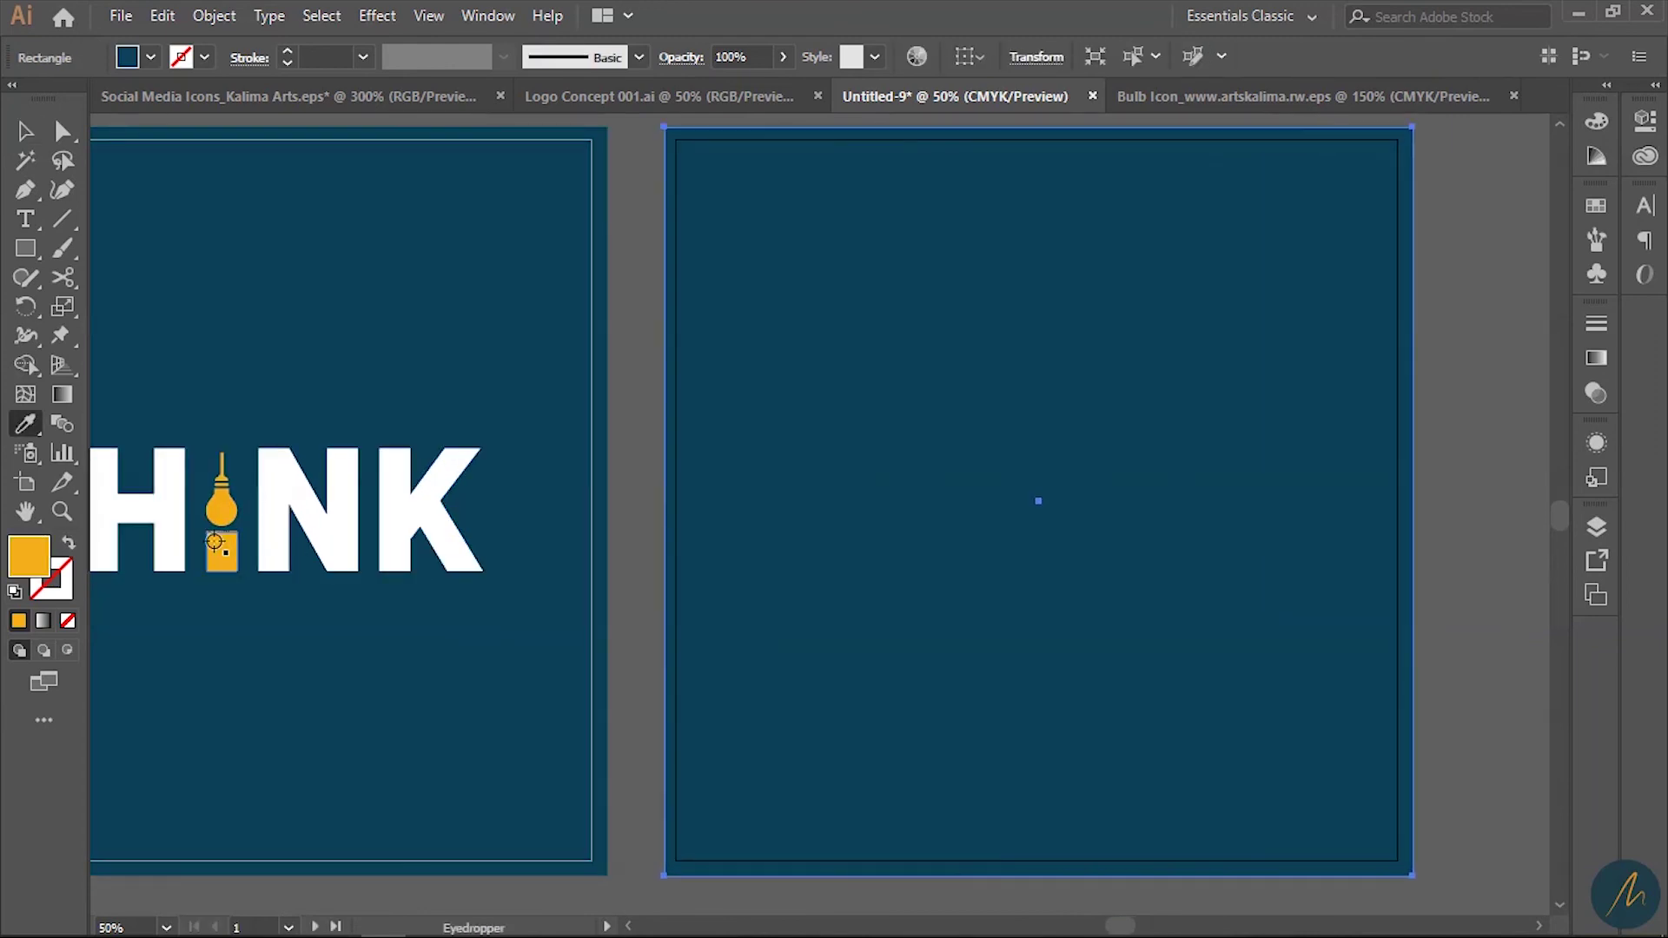
key("v")
Step: Recolour the bulb and I block on the yellow-orange artboard white by sampling the original logo's letter K
left_click(1034, 552)
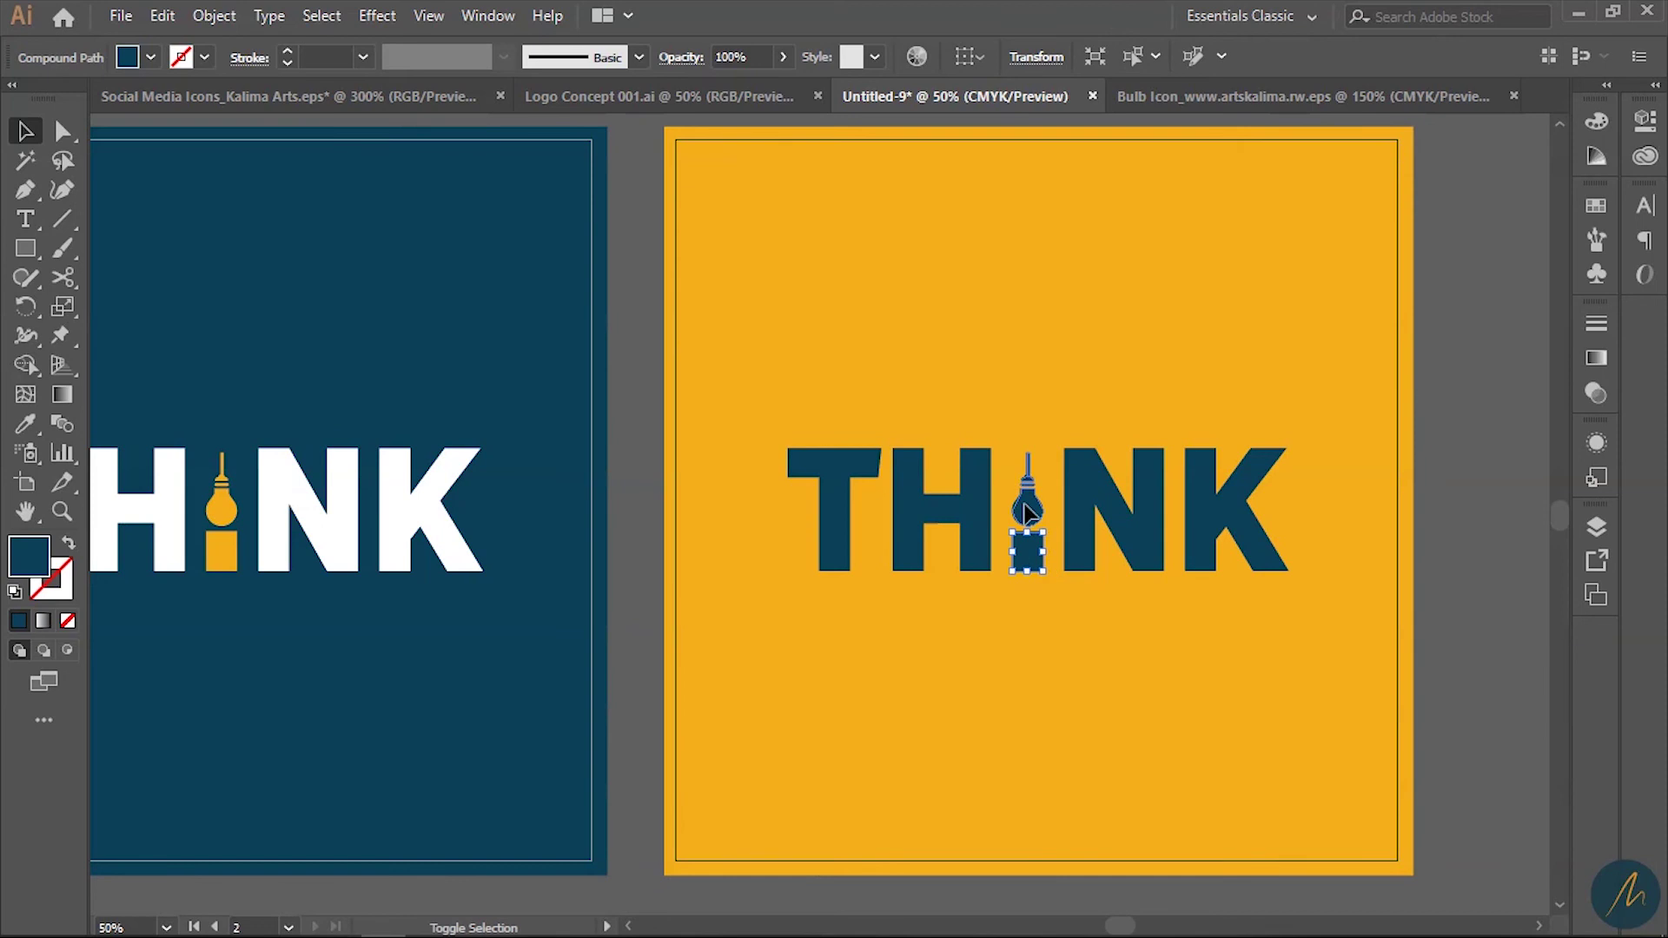
left_click(1028, 511, "shift")
key("i")
left_click(439, 568)
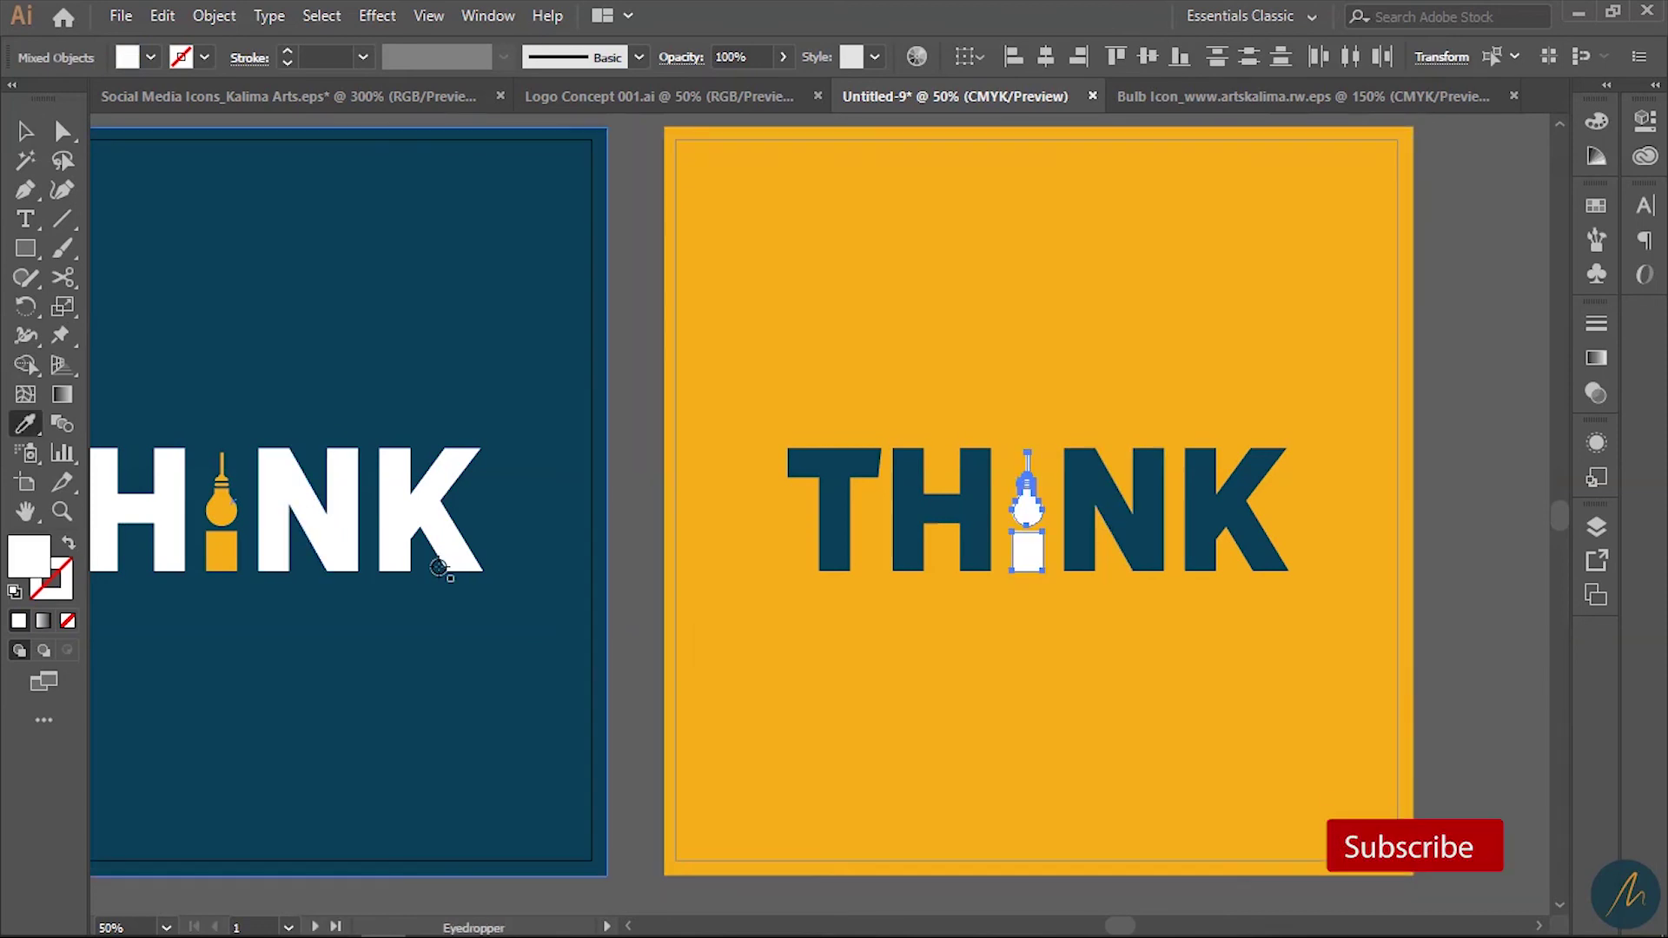
left_click(638, 566)
key("z")
left_click(883, 540, "alt")
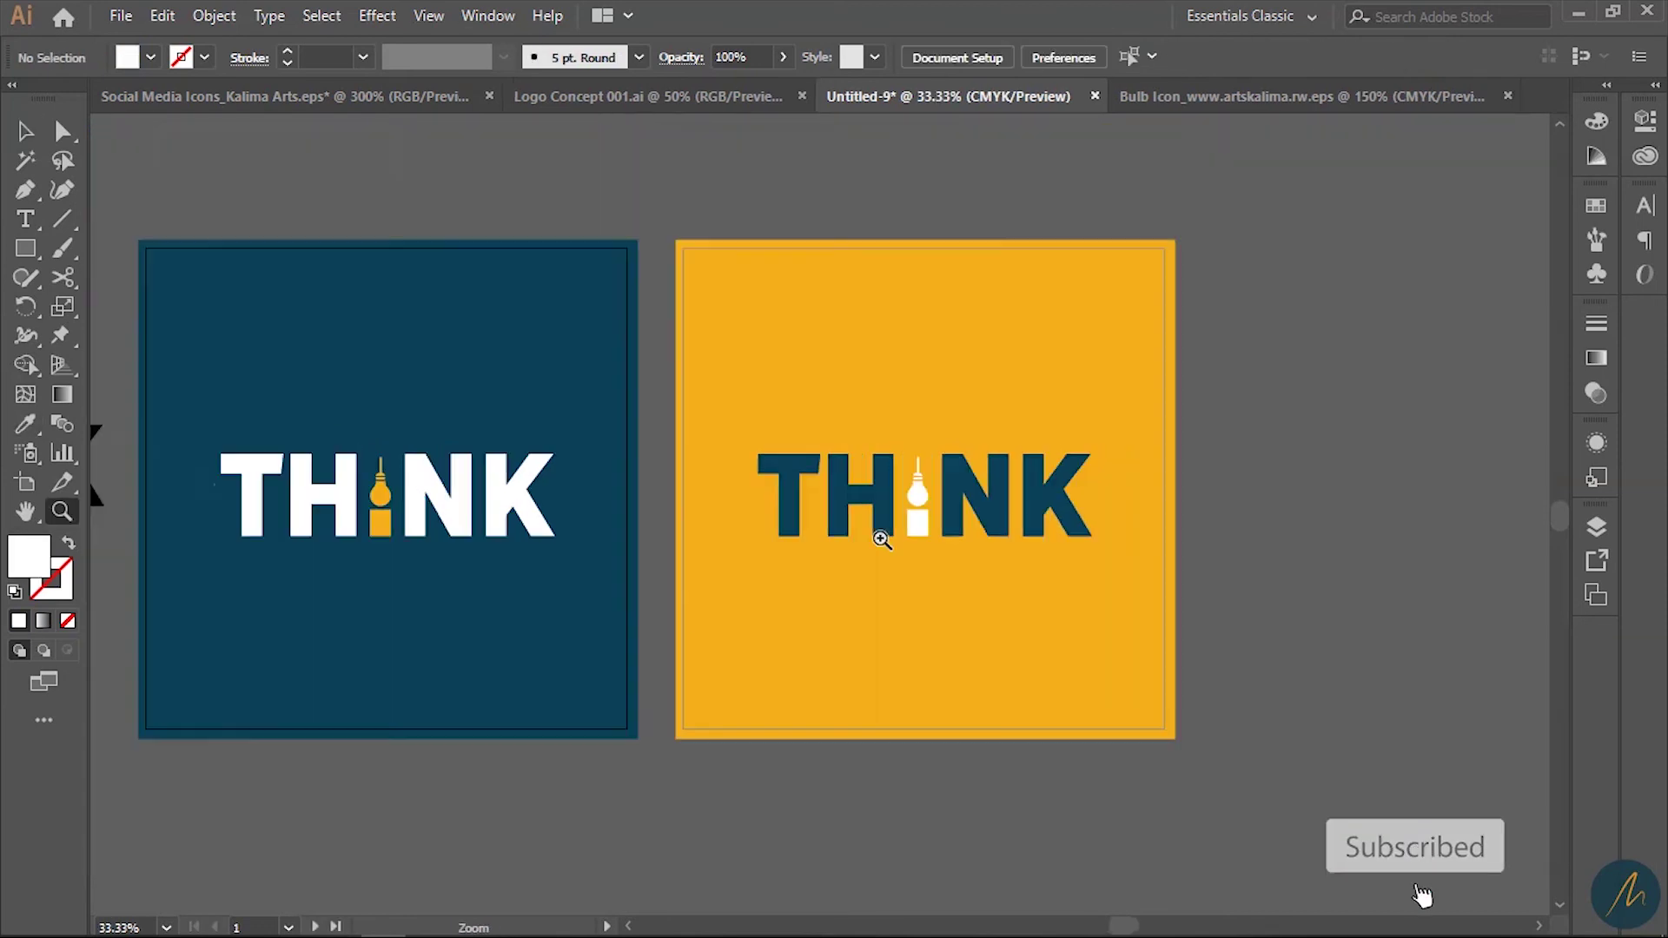
left_click(895, 527)
key("v")
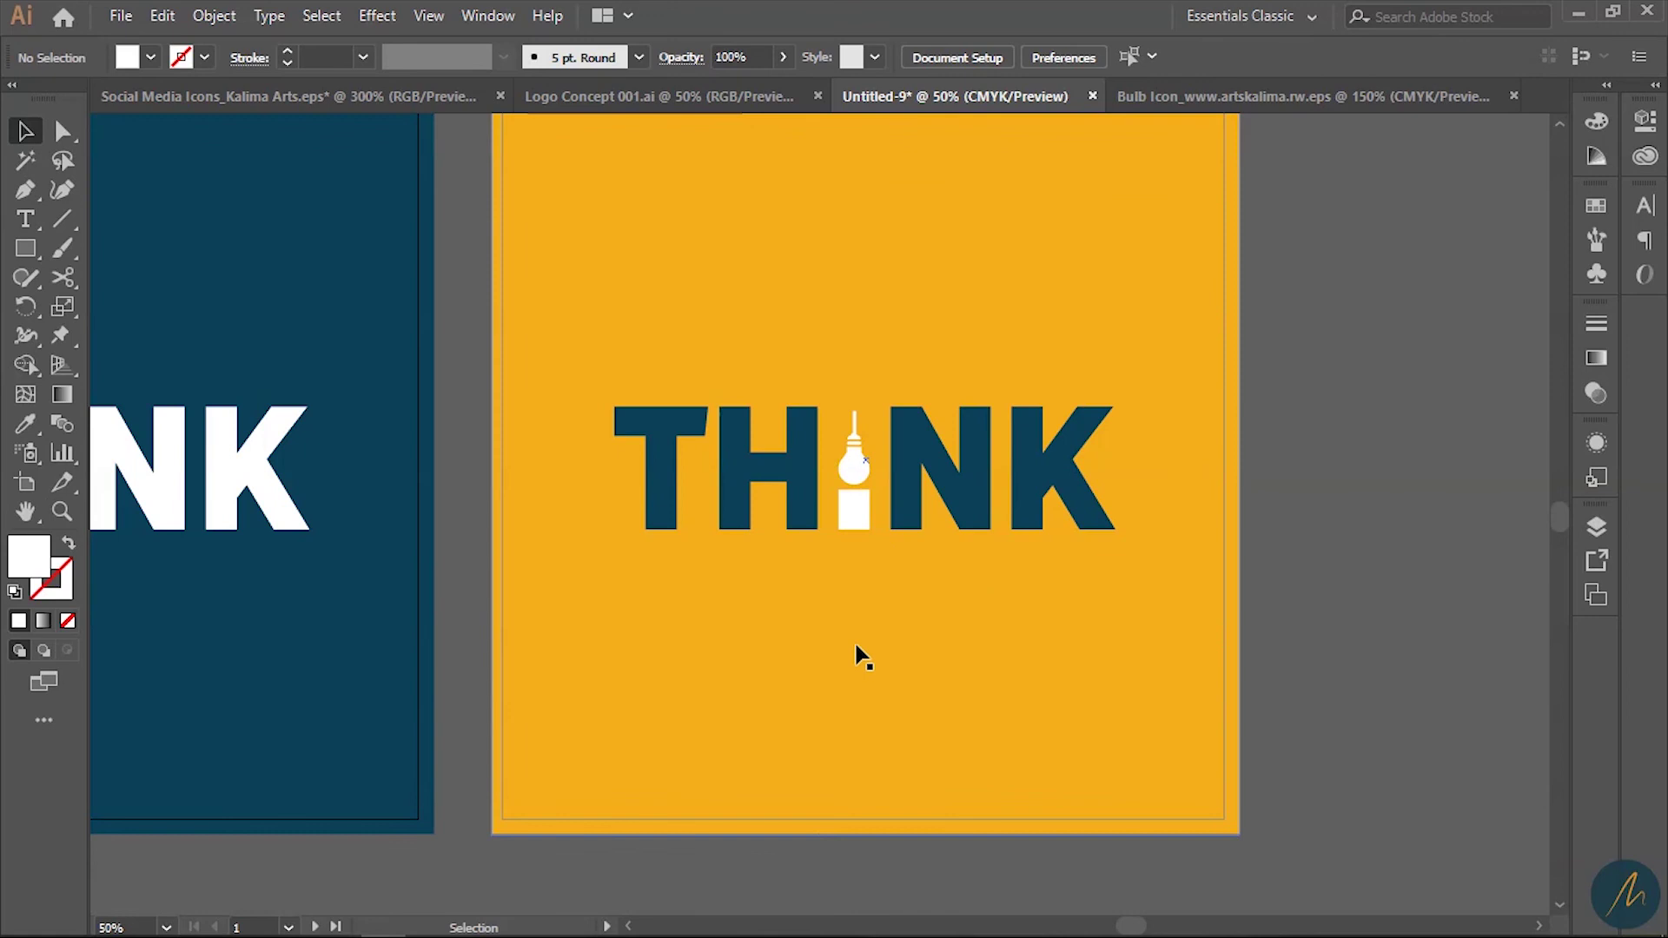
Step: Delete the second artboard's yellow-orange background and recolour its bulb and I block with the yellow-orange sampled from the original logo
left_click_drag(618, 668, 1034, 667)
key("Delete")
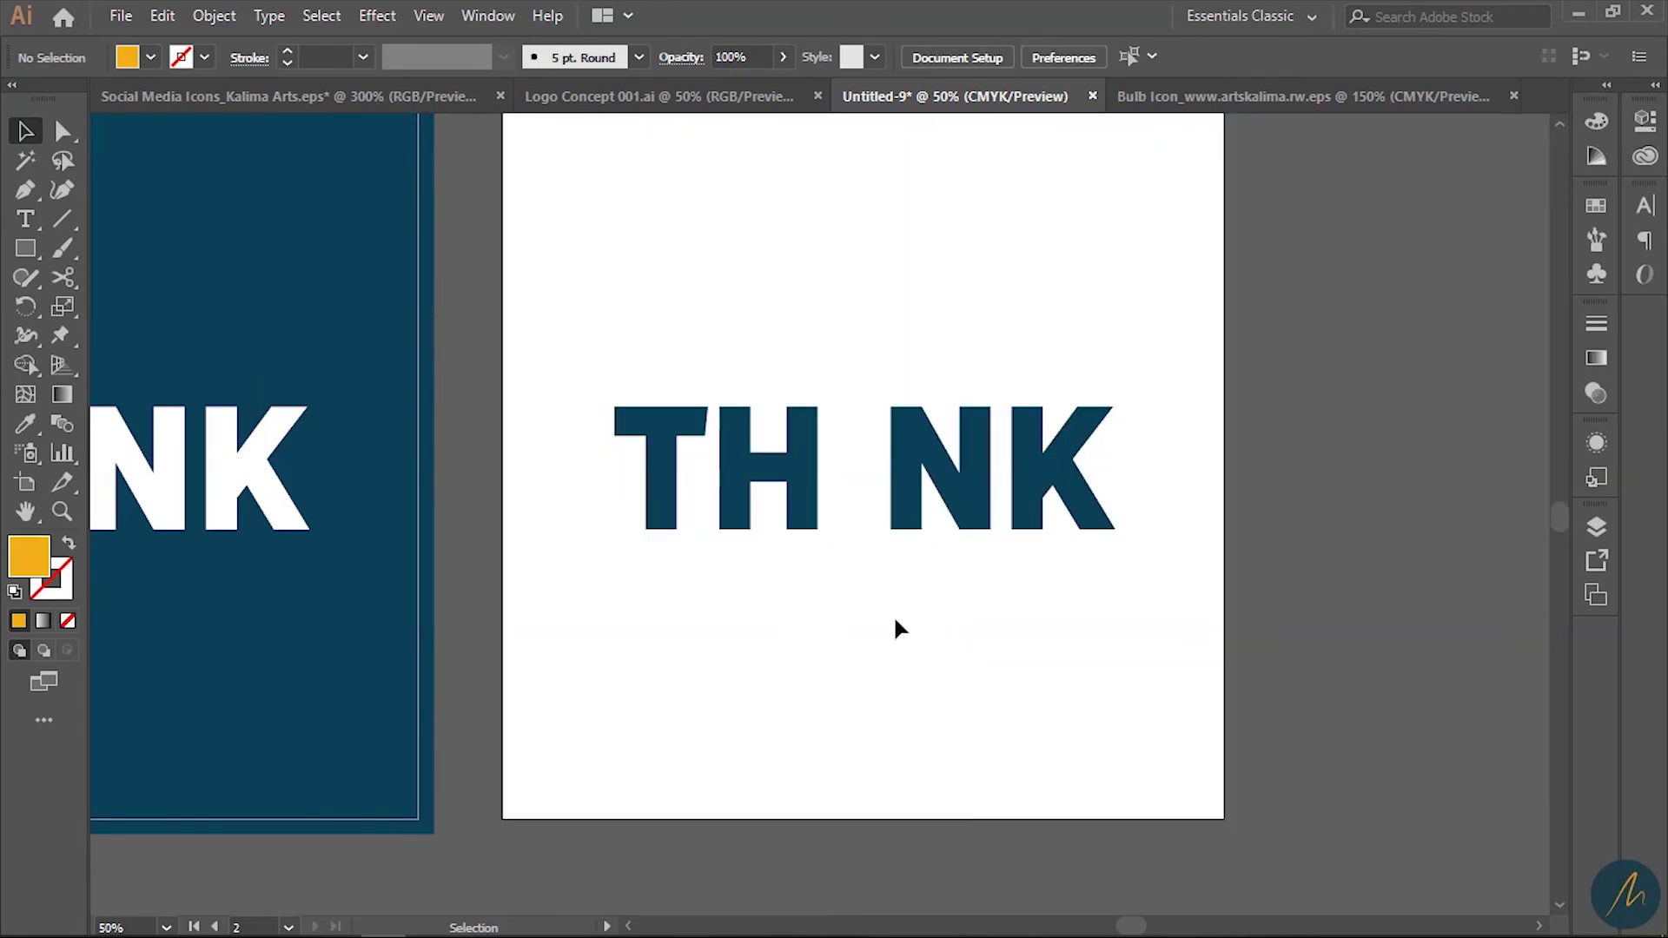
left_click_drag(893, 615, 833, 387)
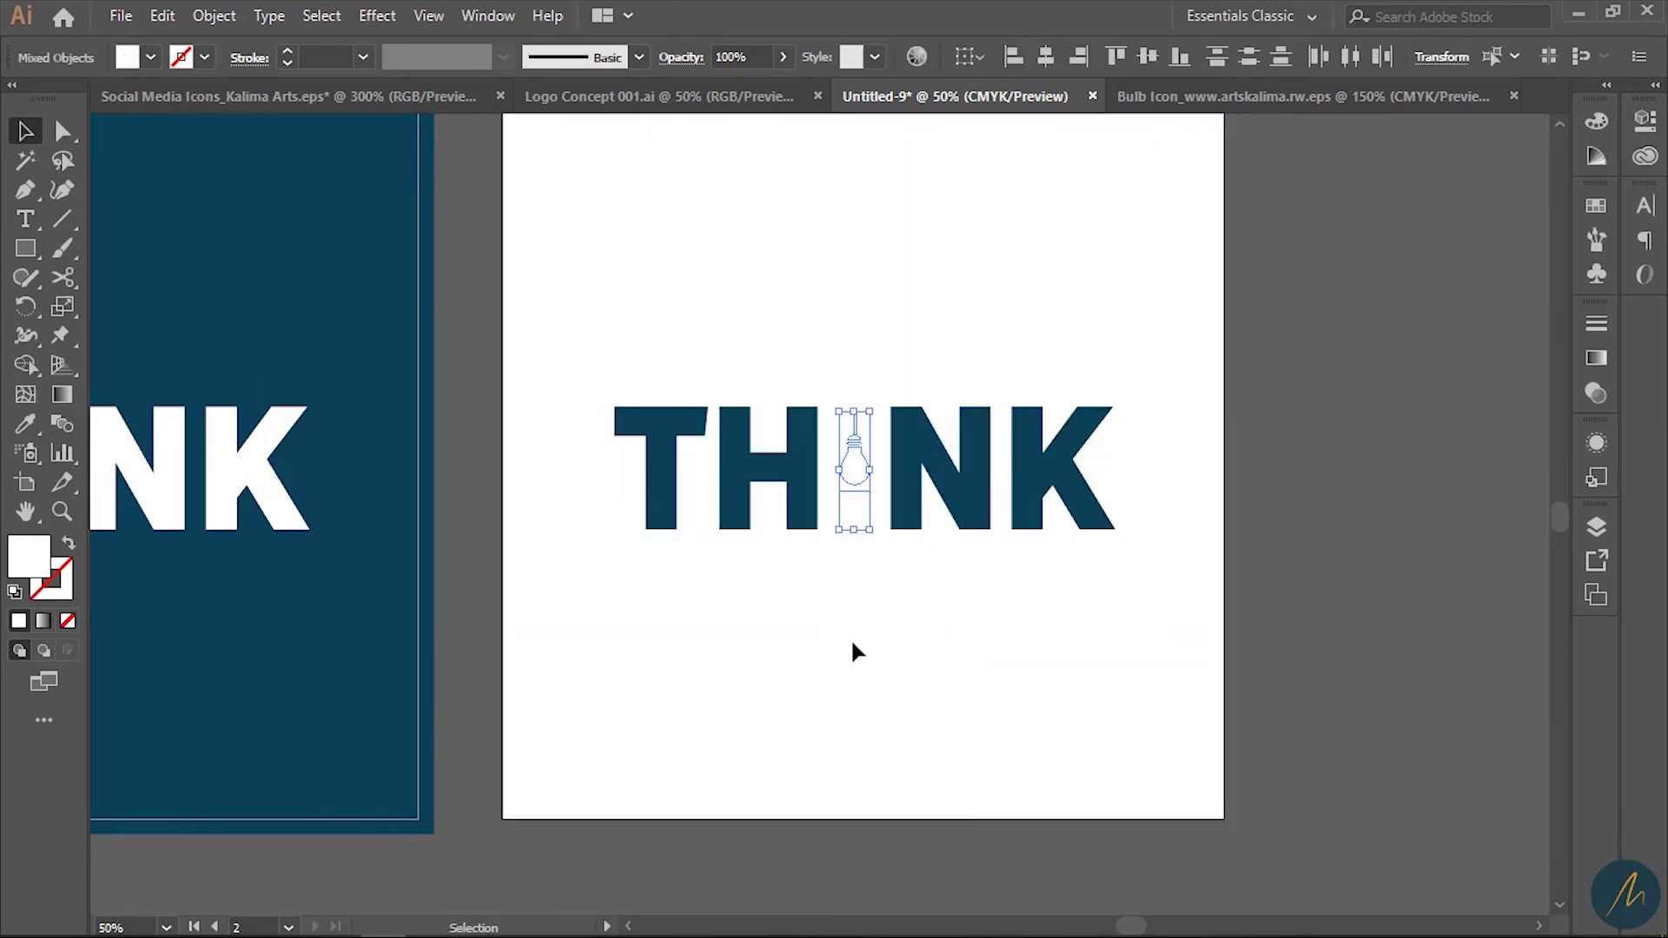
key("i")
left_click_drag(219, 506, 584, 513)
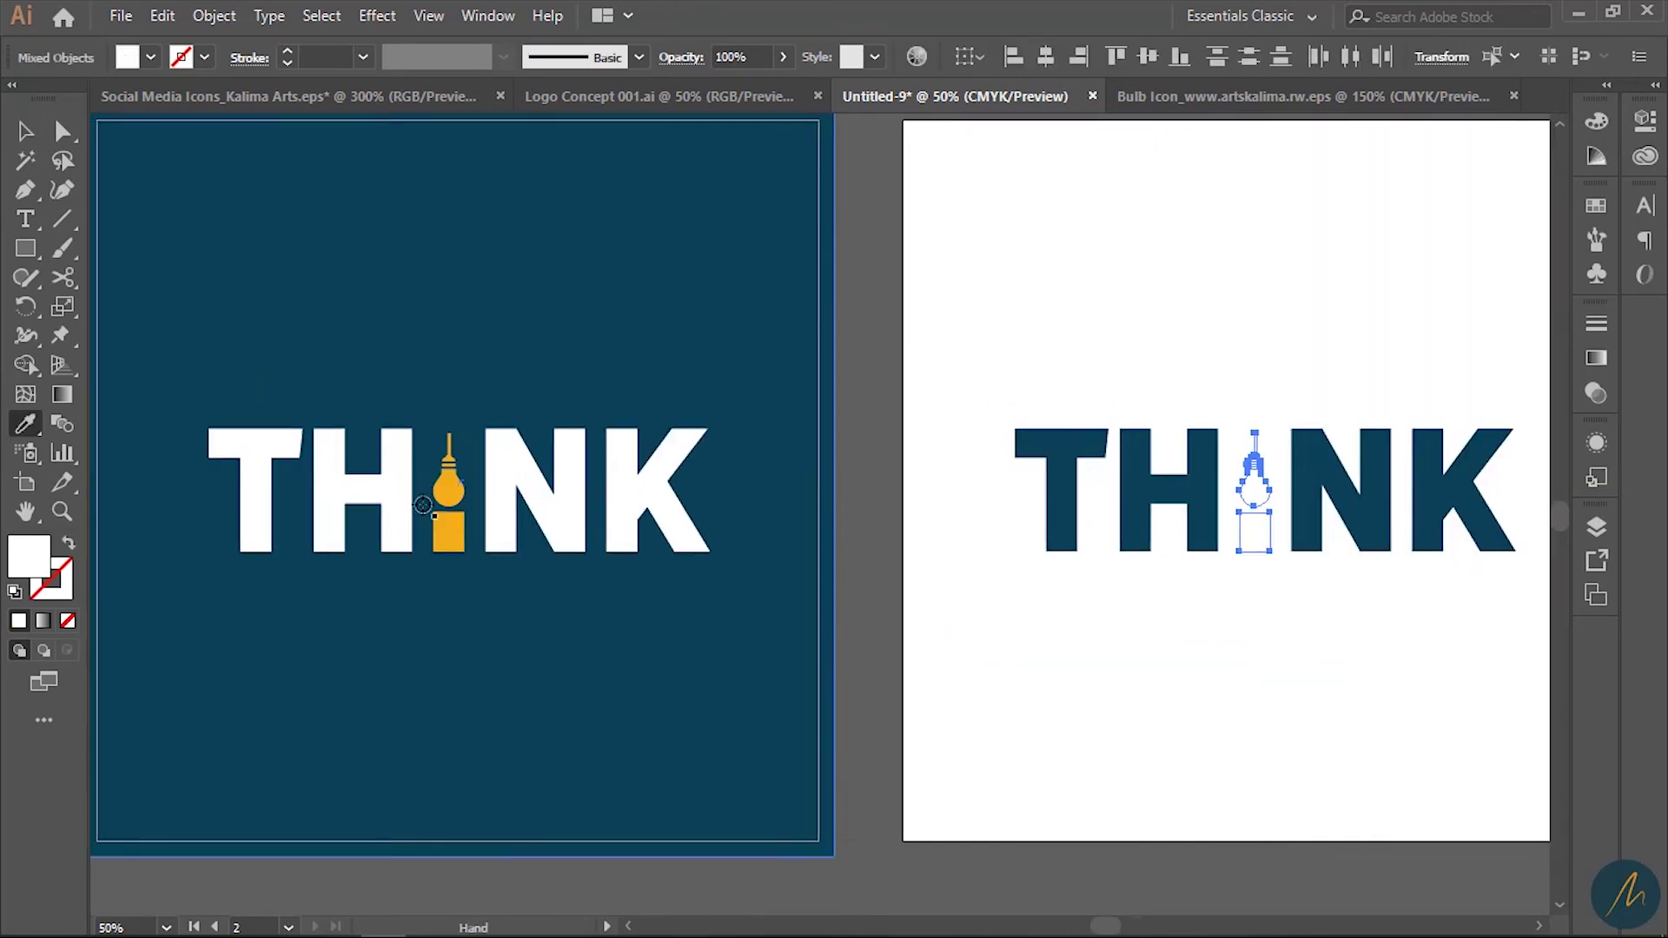
left_click(438, 521)
left_click_drag(849, 608, 655, 615)
key("ctrl+shift+a")
key("b")
key("z")
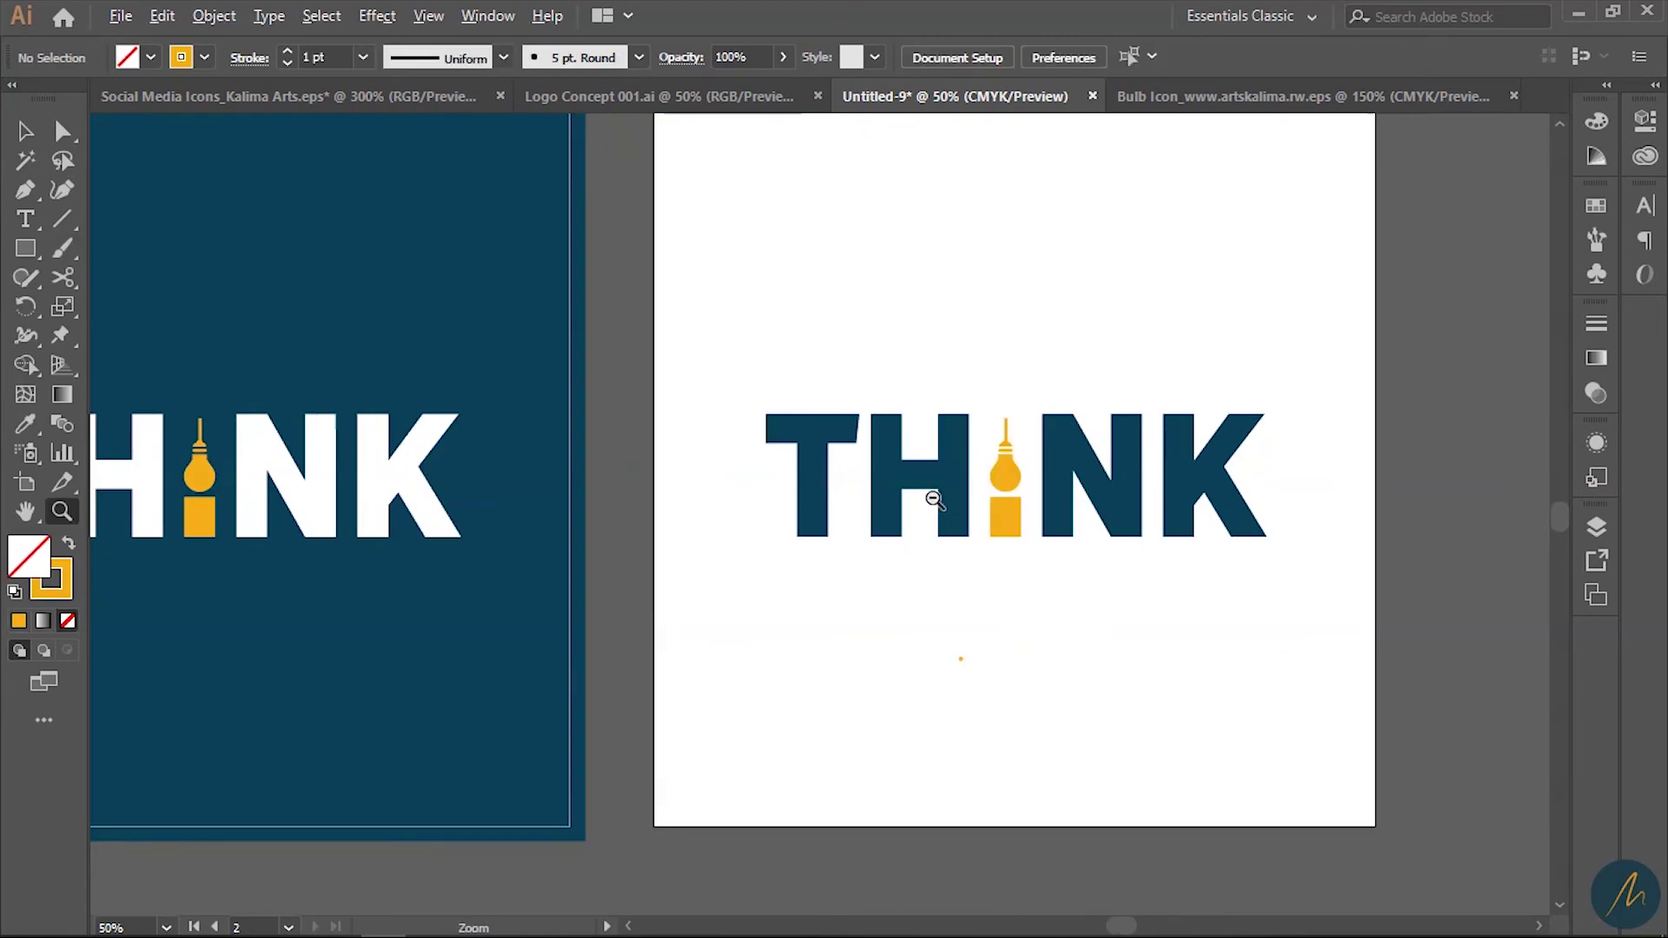
left_click(912, 512, "alt")
scroll(956, 539, "left", 5)
left_click(795, 494)
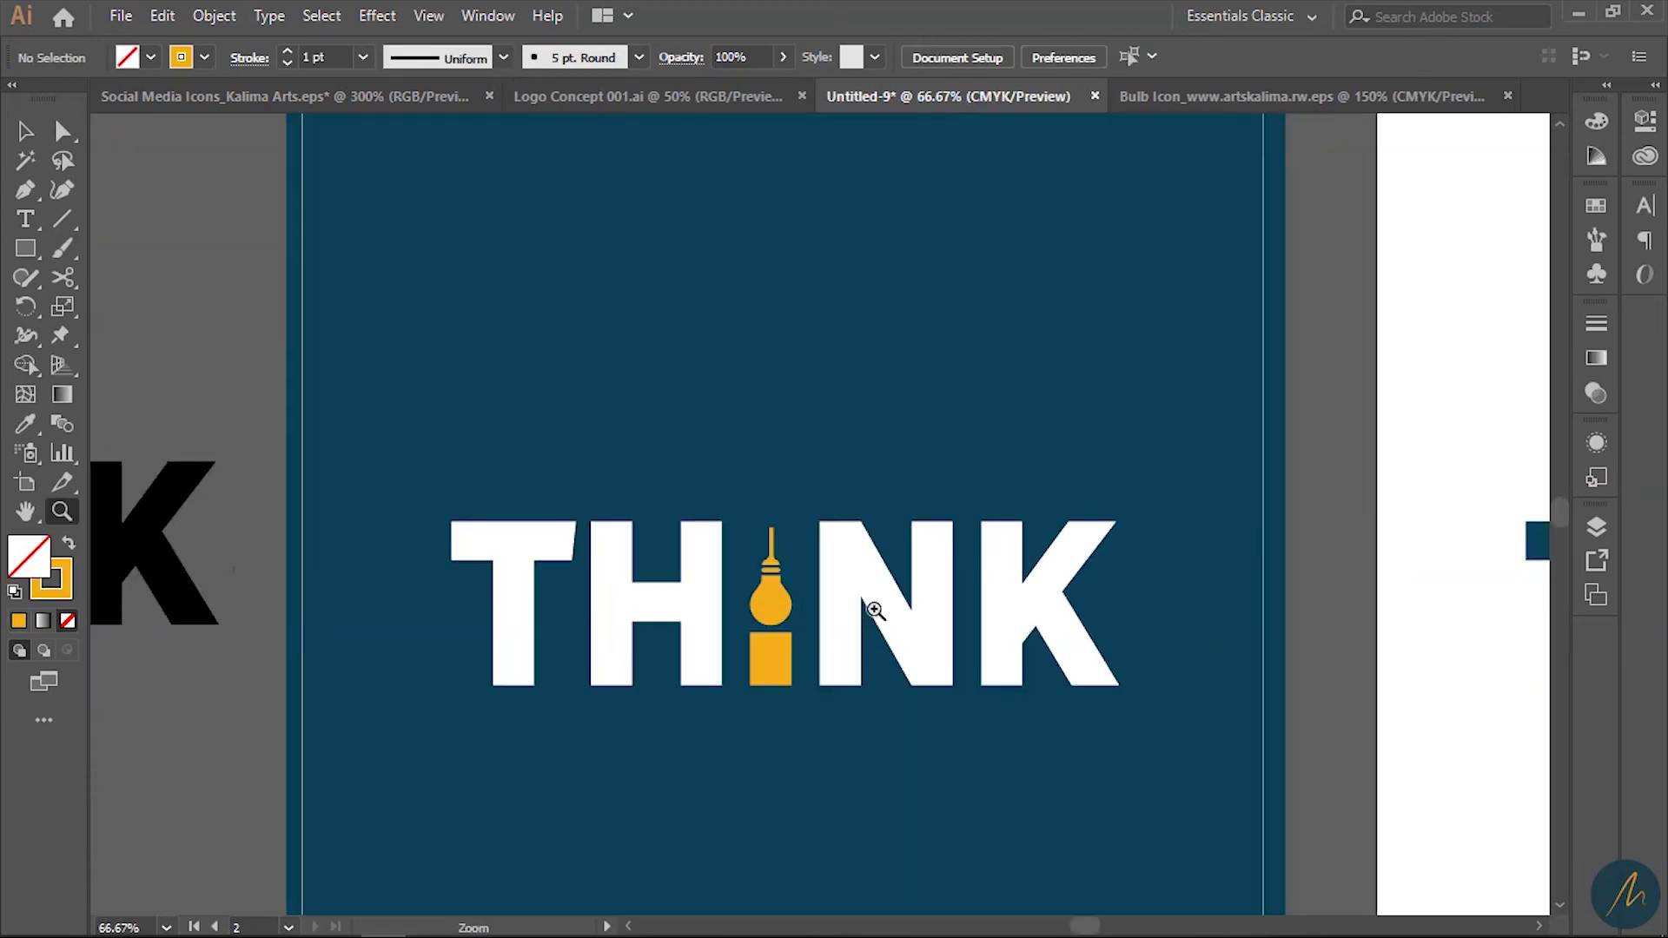
Step: Undo the recent edits, including the stray brush dot and the second artboard's recolouring
key("ctrl+a")
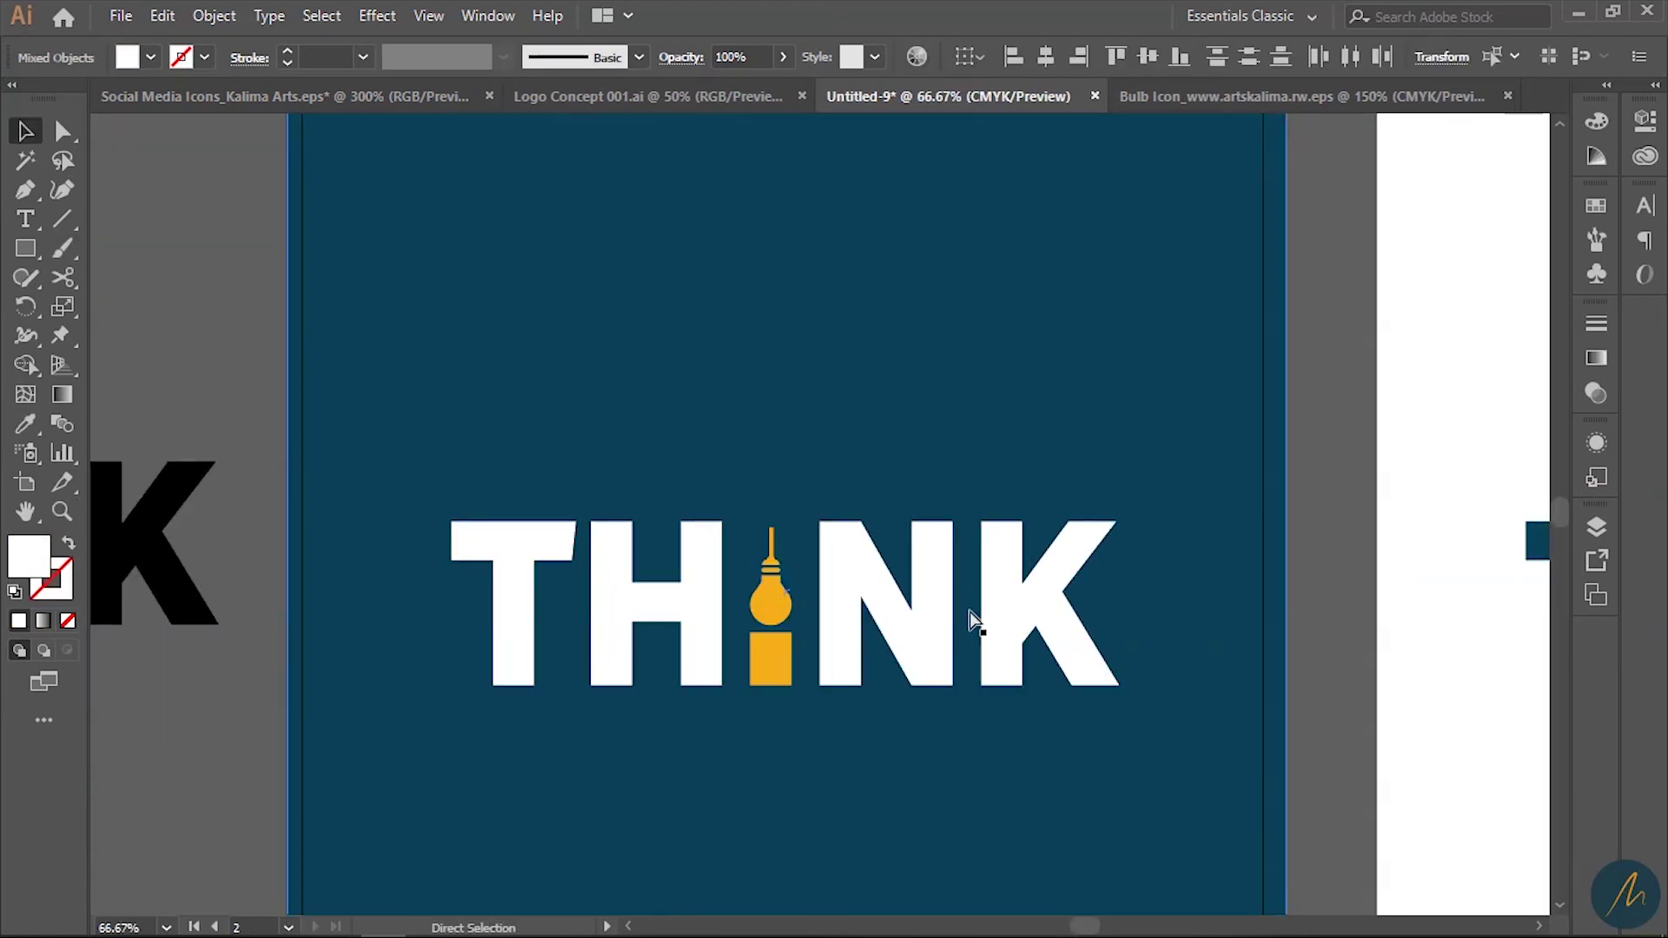
key("ctrl+z")
key("ctrl+z")
key("ctrl+z")
key("ctrl+z")
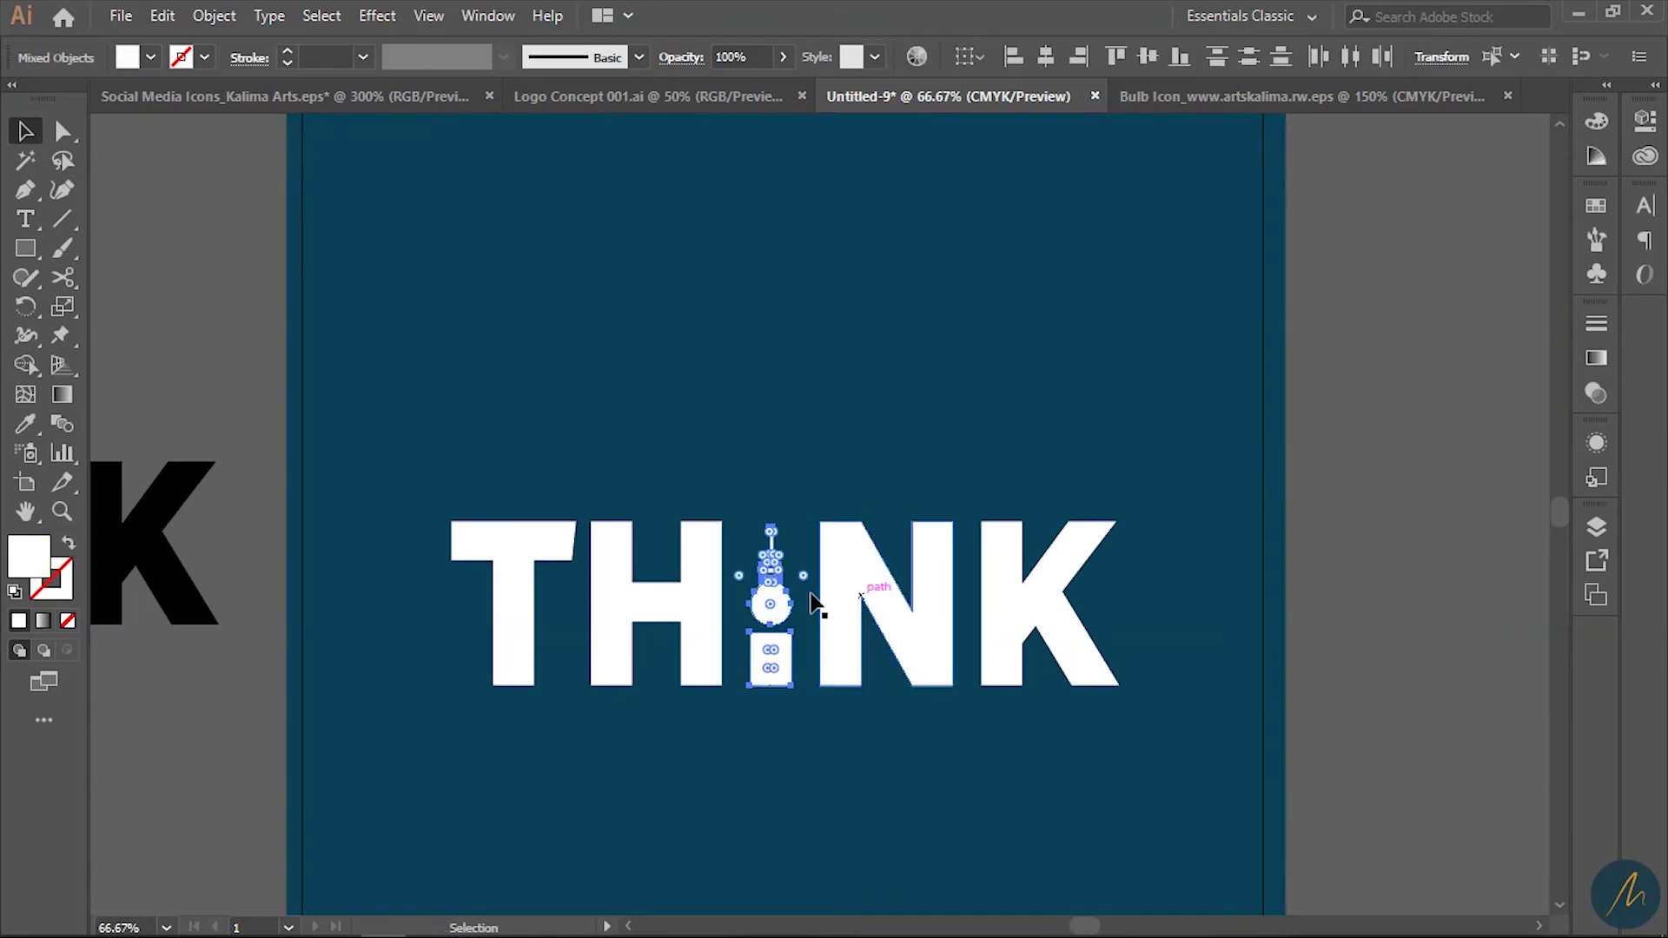
key("ctrl+z")
key("ctrl+z")
key("ctrl+z")
key("c")
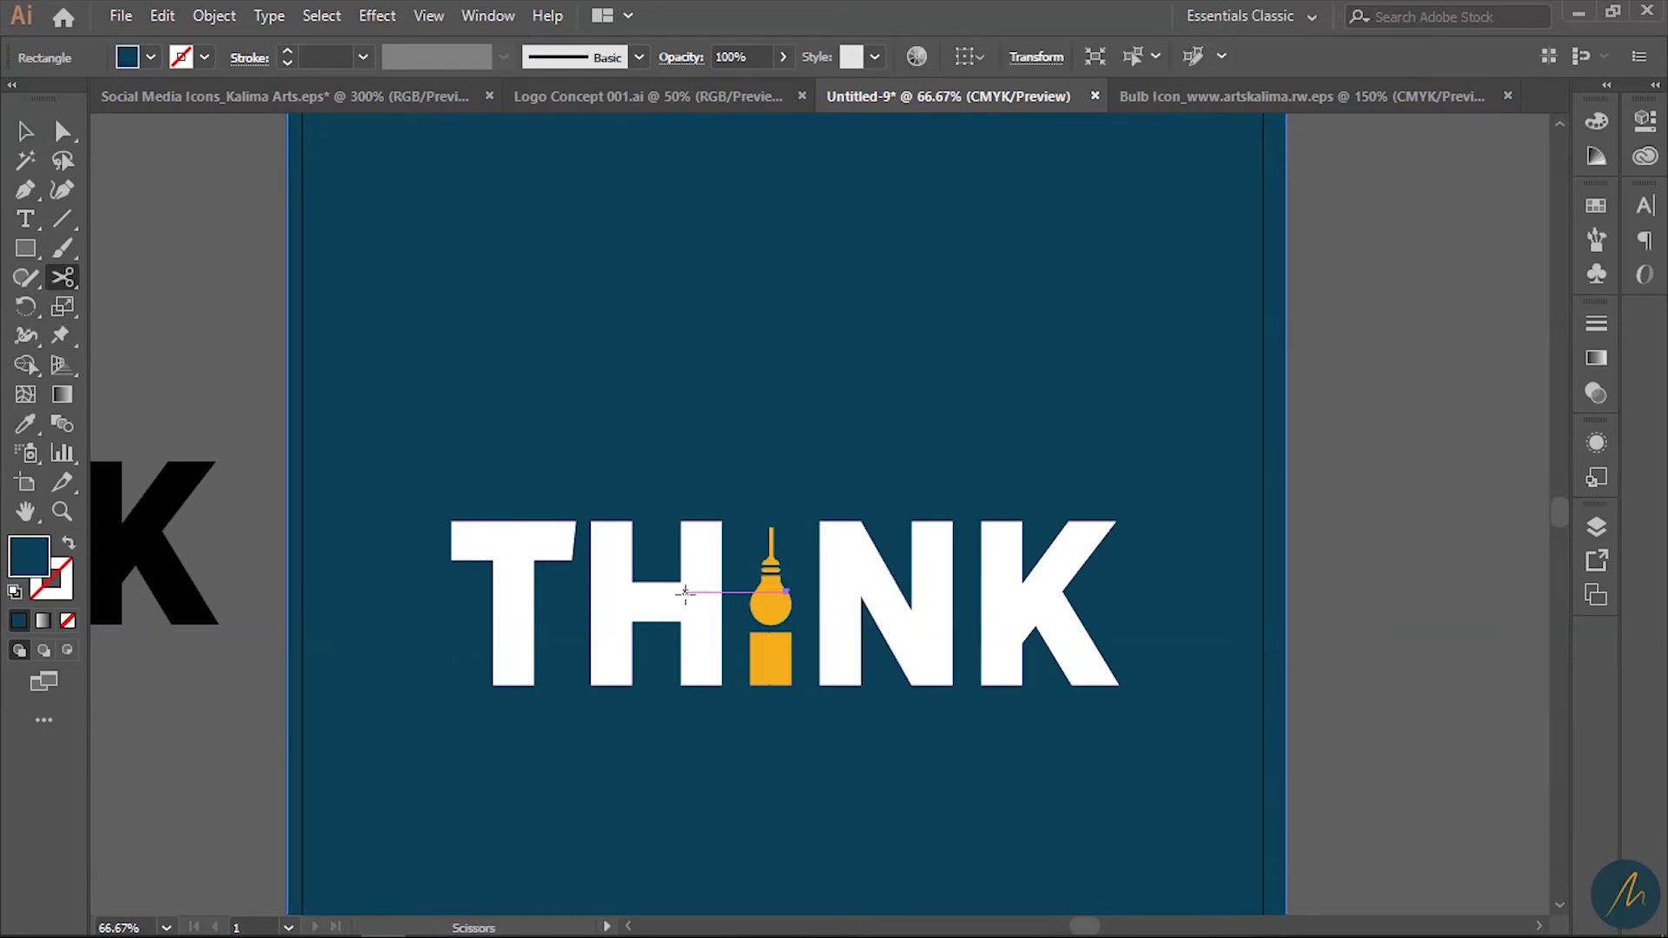
left_click(686, 593)
left_click(1068, 510)
key("ctrl+1")
key("ctrl+a")
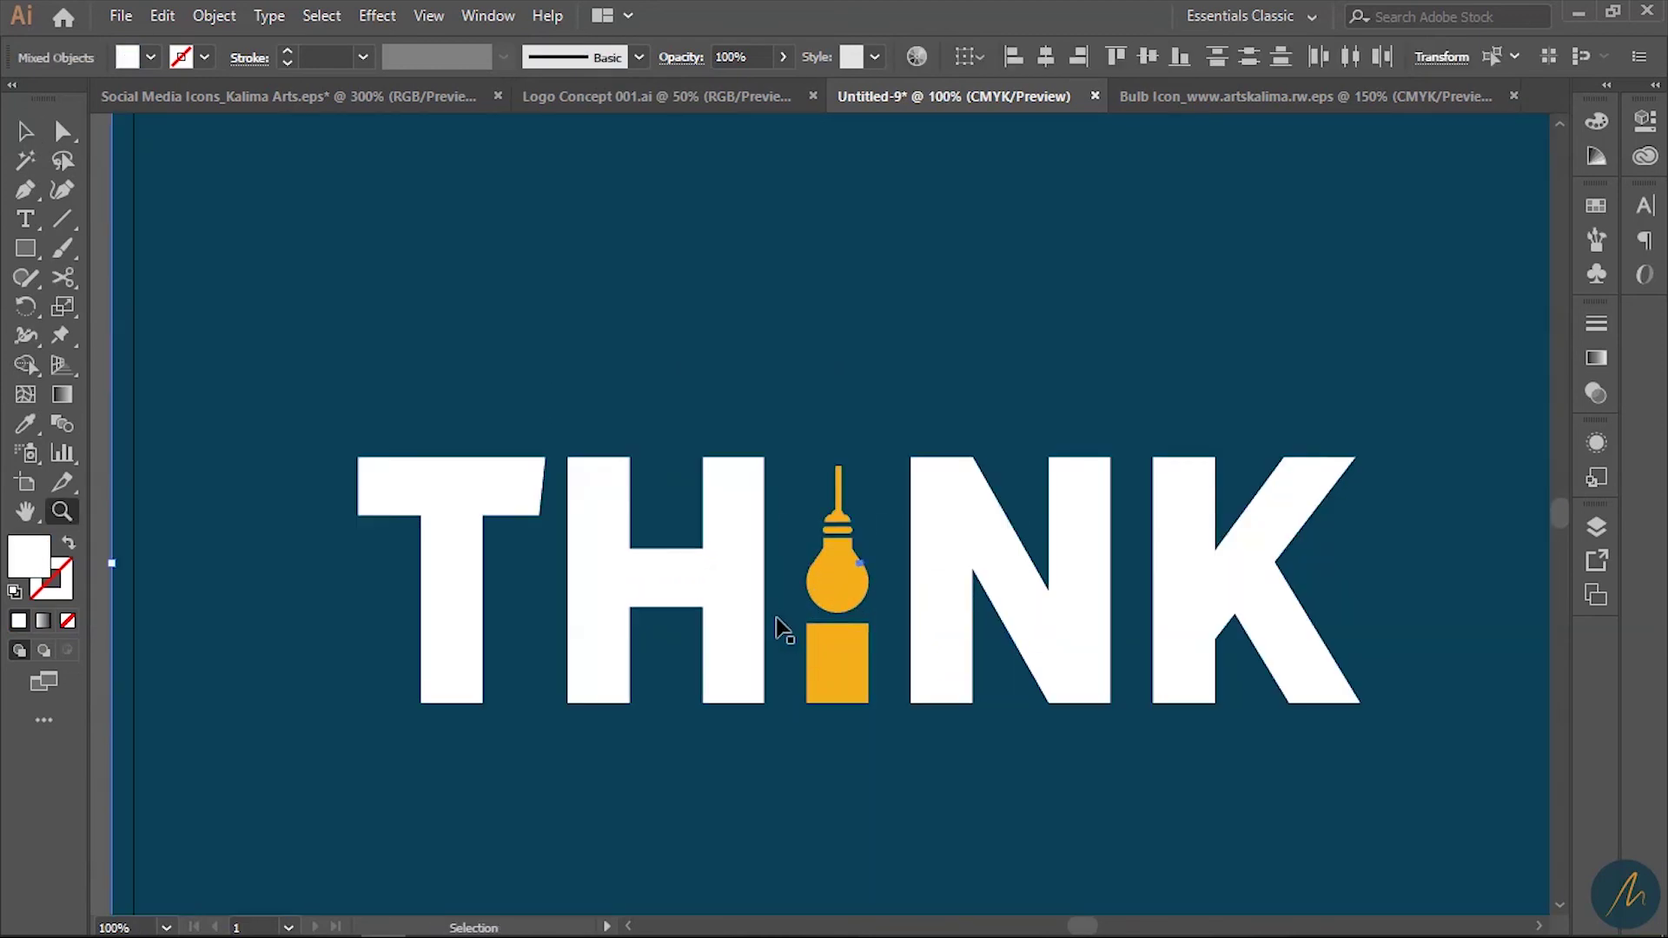
key("ctrl+z")
key("ctrl+shift+a")
Step: Restore the second artboard's white version, with its background removed and the bulb and I block in yellow-orange
key("ctrl+minus")
key("ctrl+minus")
key("ctrl+minus")
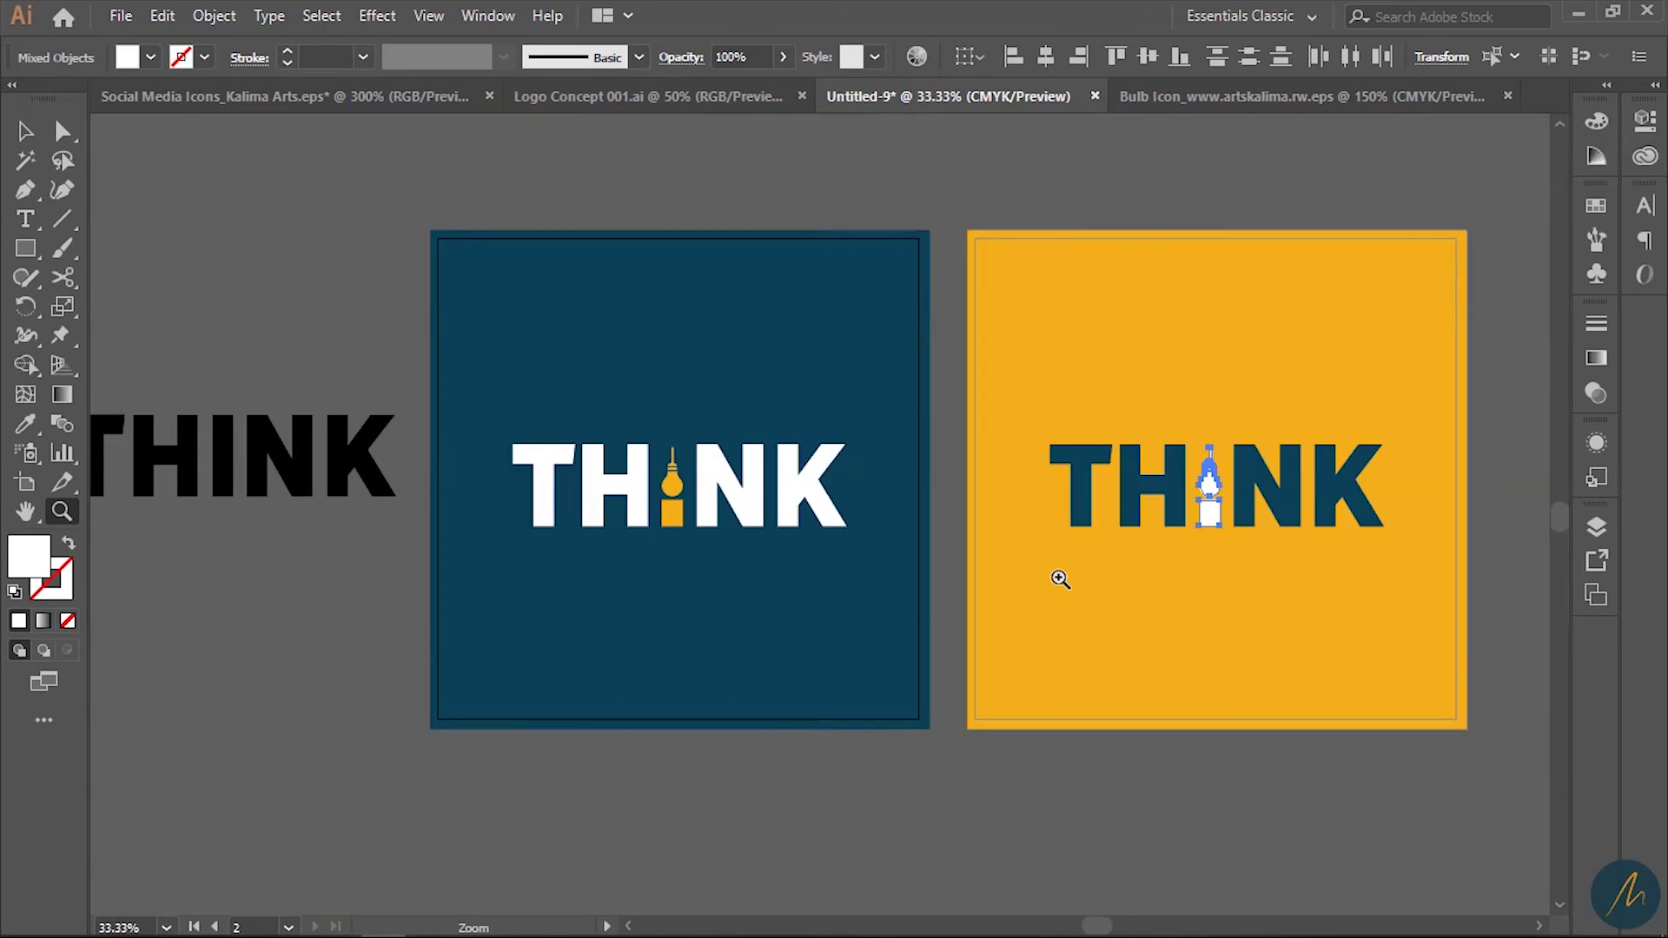
key("ctrl+x")
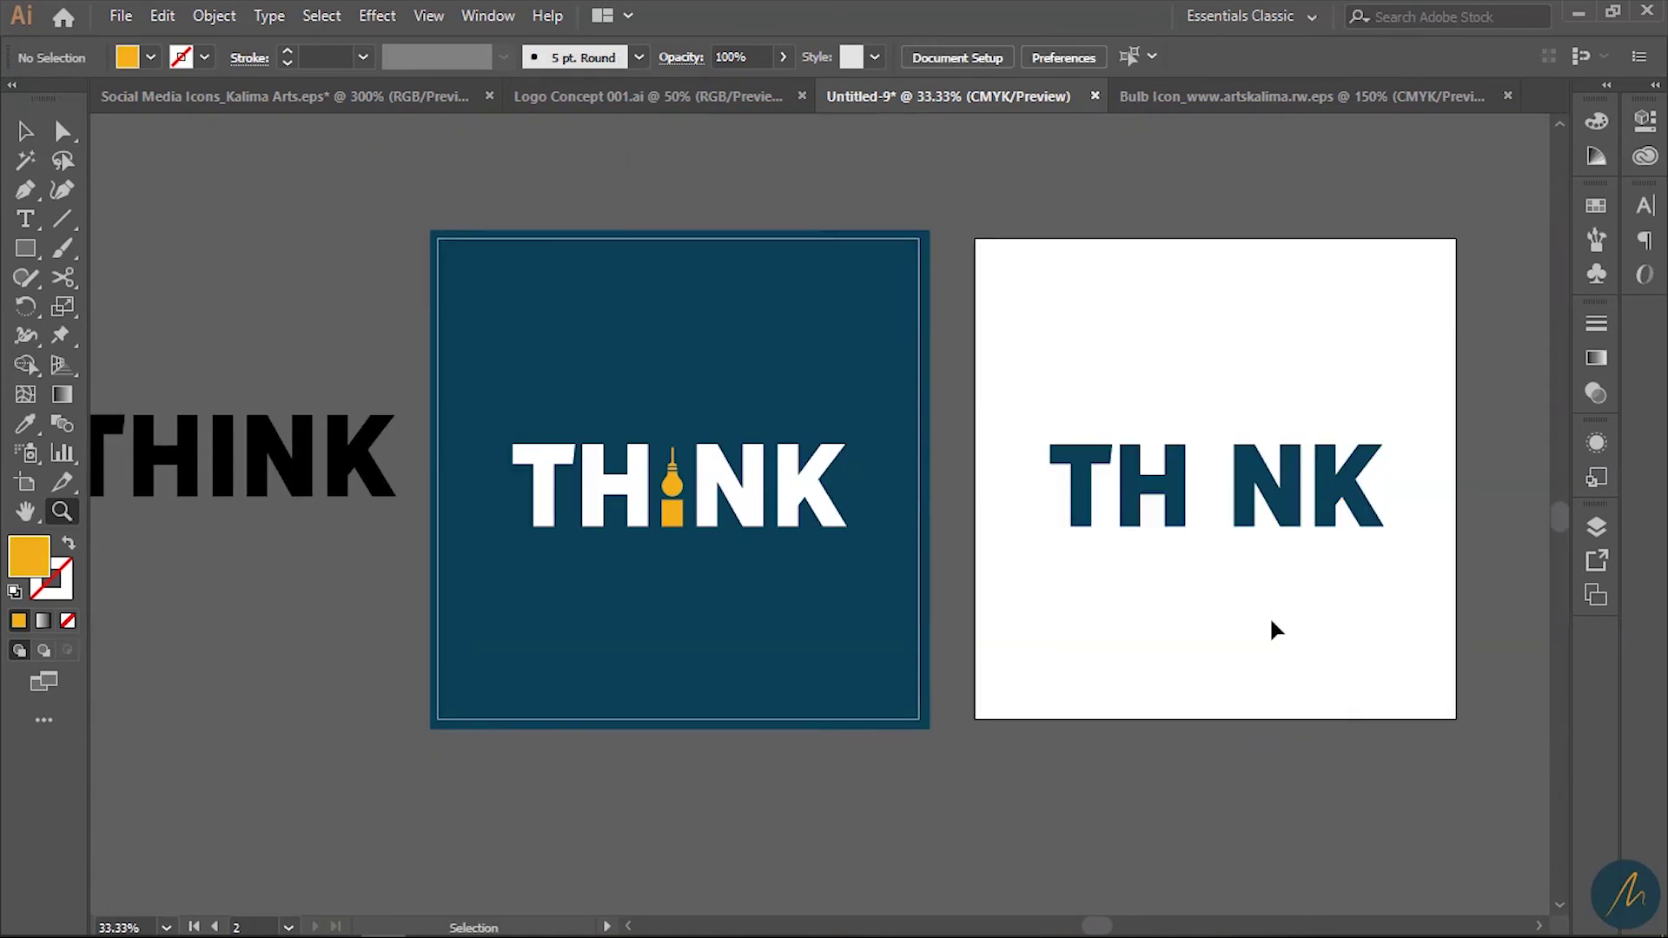
key("ctrl+f")
Step: Duplicate the white artboard together with its wordmark, placing the copy beside it as a third artboard
left_click_drag(1266, 629, 908, 647)
left_click(25, 483)
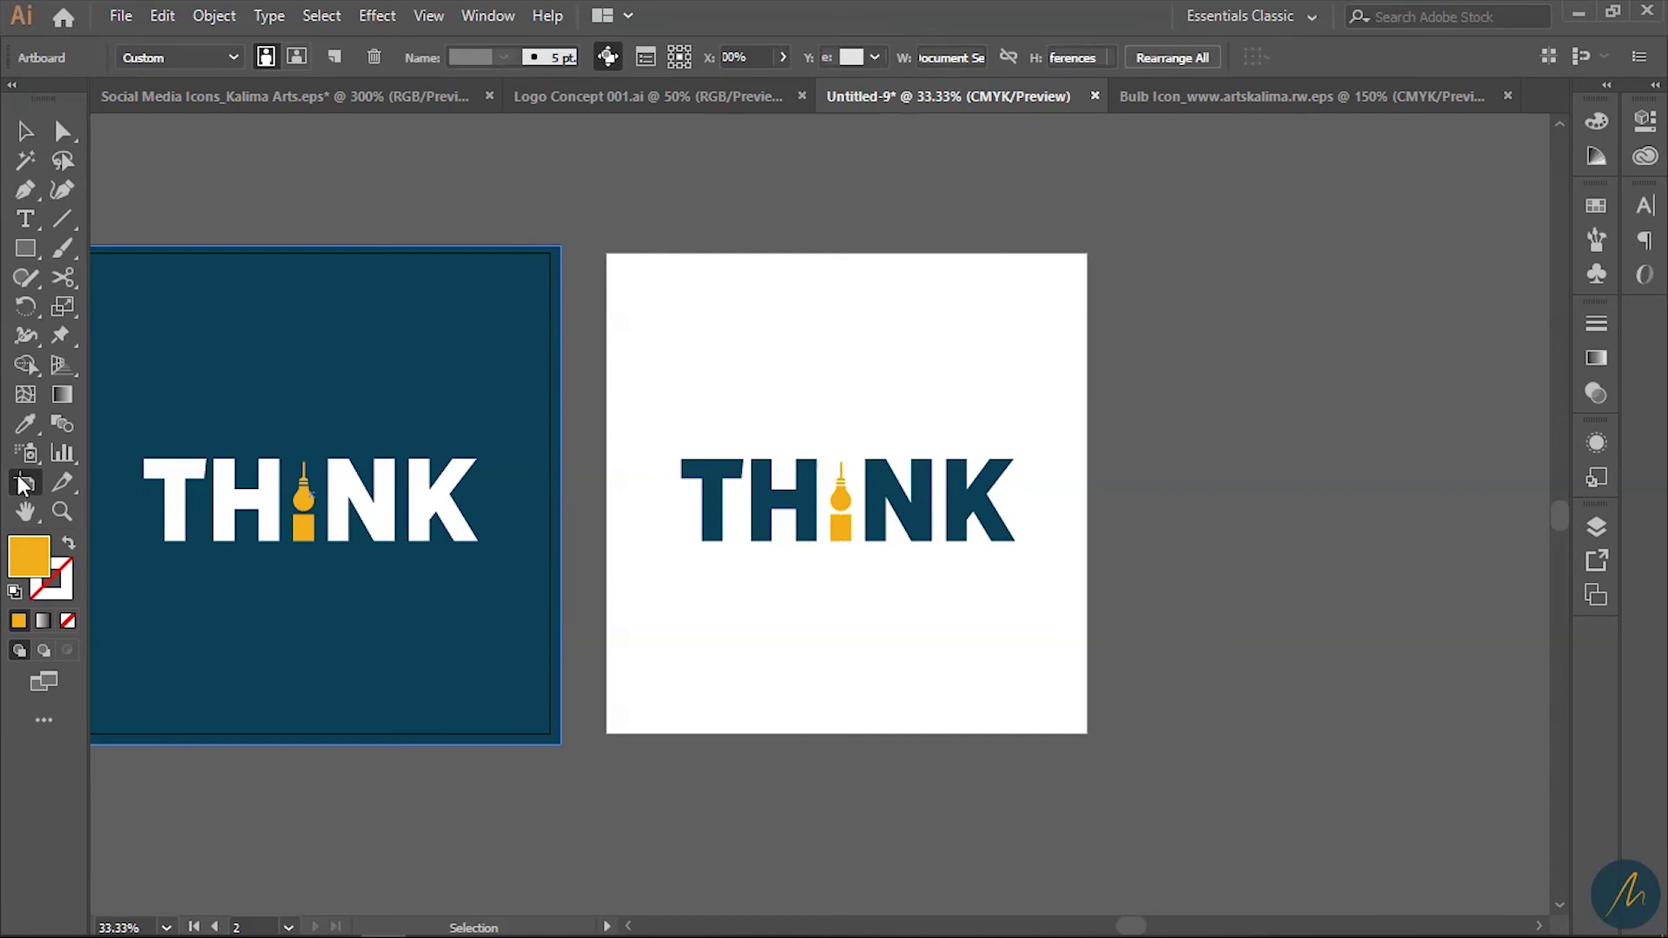
left_click_drag(739, 496, 1249, 510)
left_click_drag(1304, 603, 850, 606)
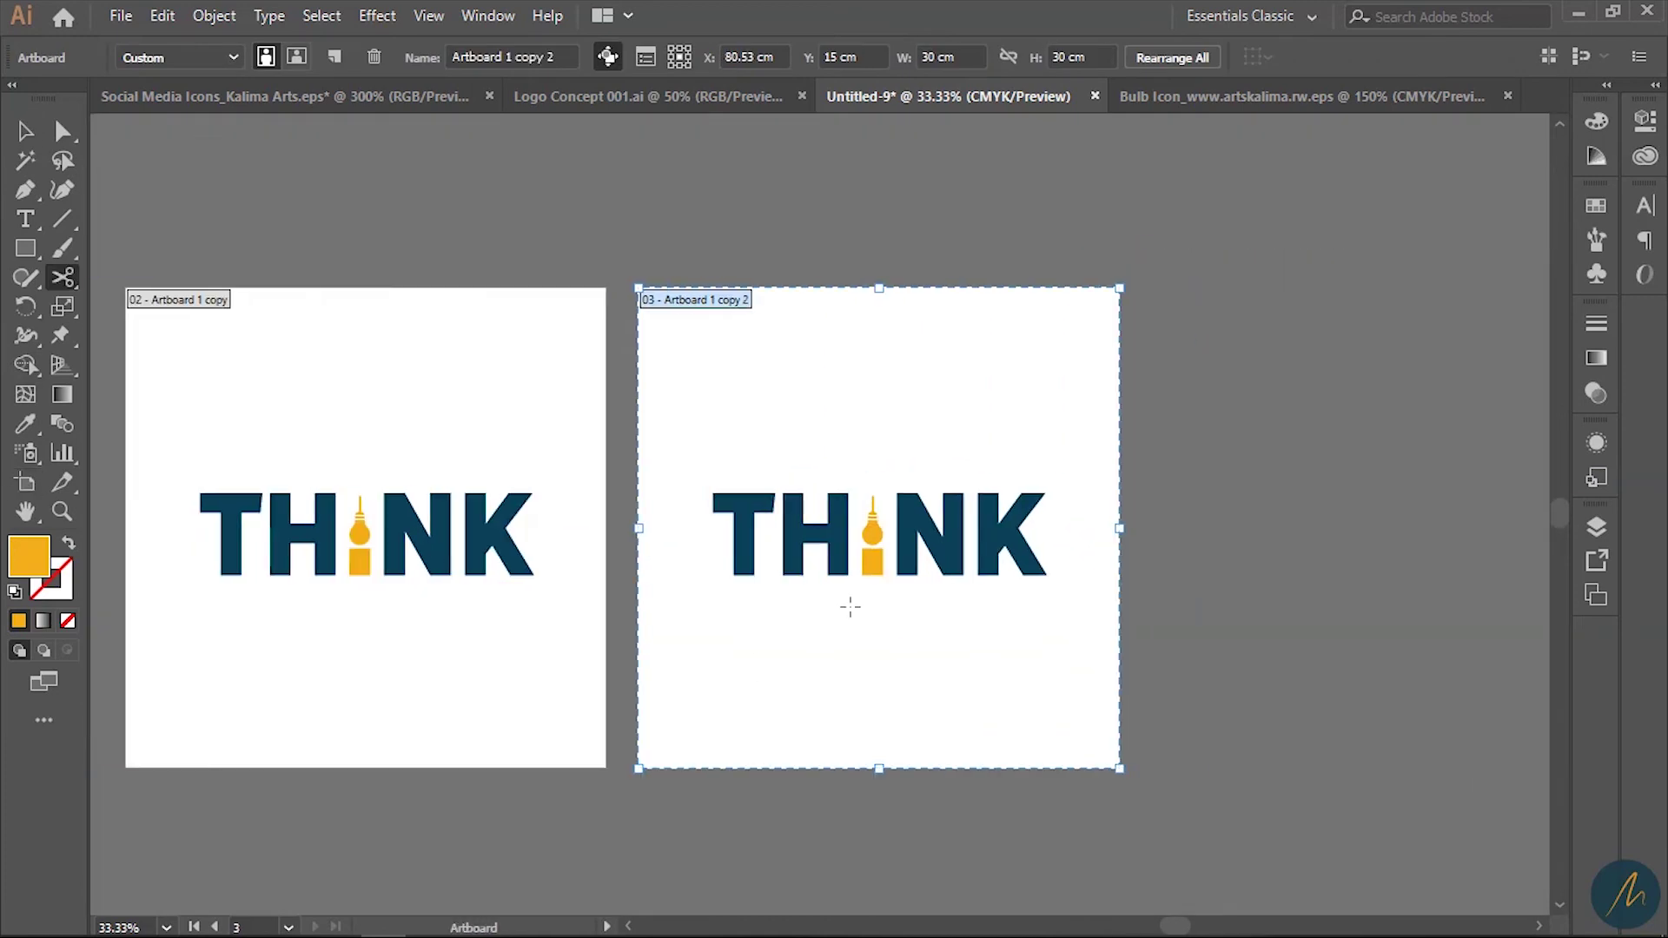
key("Escape")
Step: Move the H on the third artboard over the end of the T's crossbar so the two letters join
key("ctrl+equal")
key("ctrl+equal")
key("ctrl+equal")
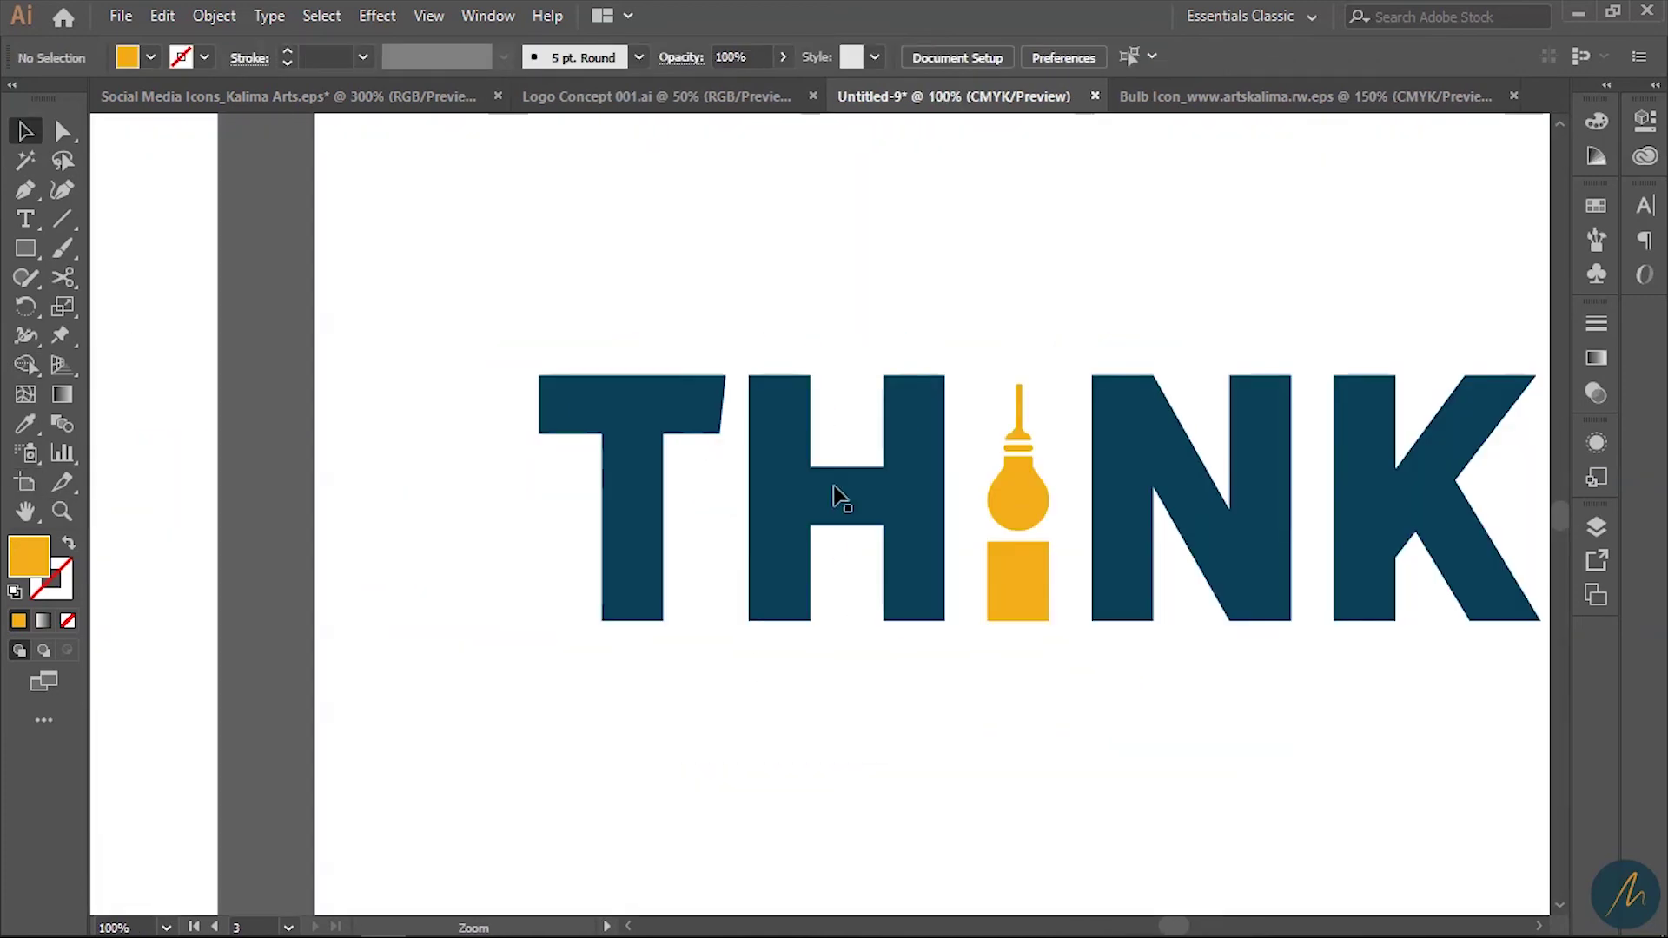
left_click(837, 497)
left_click_drag(863, 510, 717, 499)
left_click_drag(764, 559, 855, 573)
left_click(938, 565)
Step: Shift the bulb with its I block, the N and the K towards the H to tighten the wordmark's spacing
left_click_drag(1070, 714, 973, 438)
left_click_drag(1025, 498, 962, 498)
left_click_drag(1228, 521, 1153, 529)
left_click_drag(1408, 565, 1266, 550)
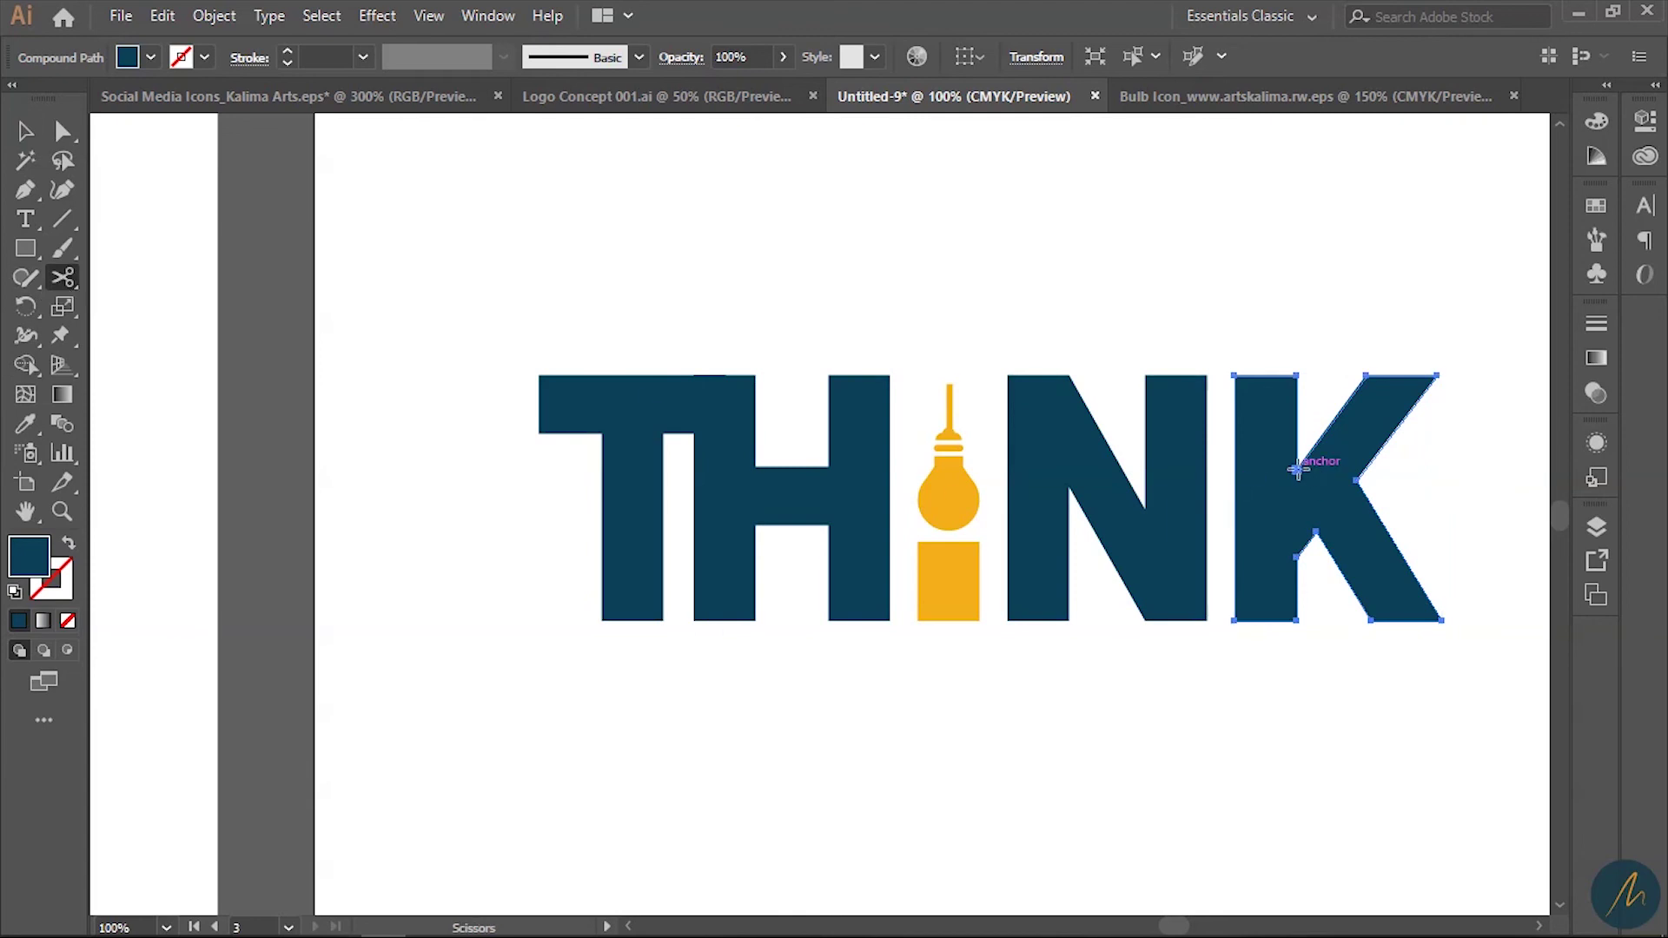
Step: Cut the K with Scissors at the two points where its arms meet the stem, and release its compound path
left_click(1299, 470)
left_click(1296, 558)
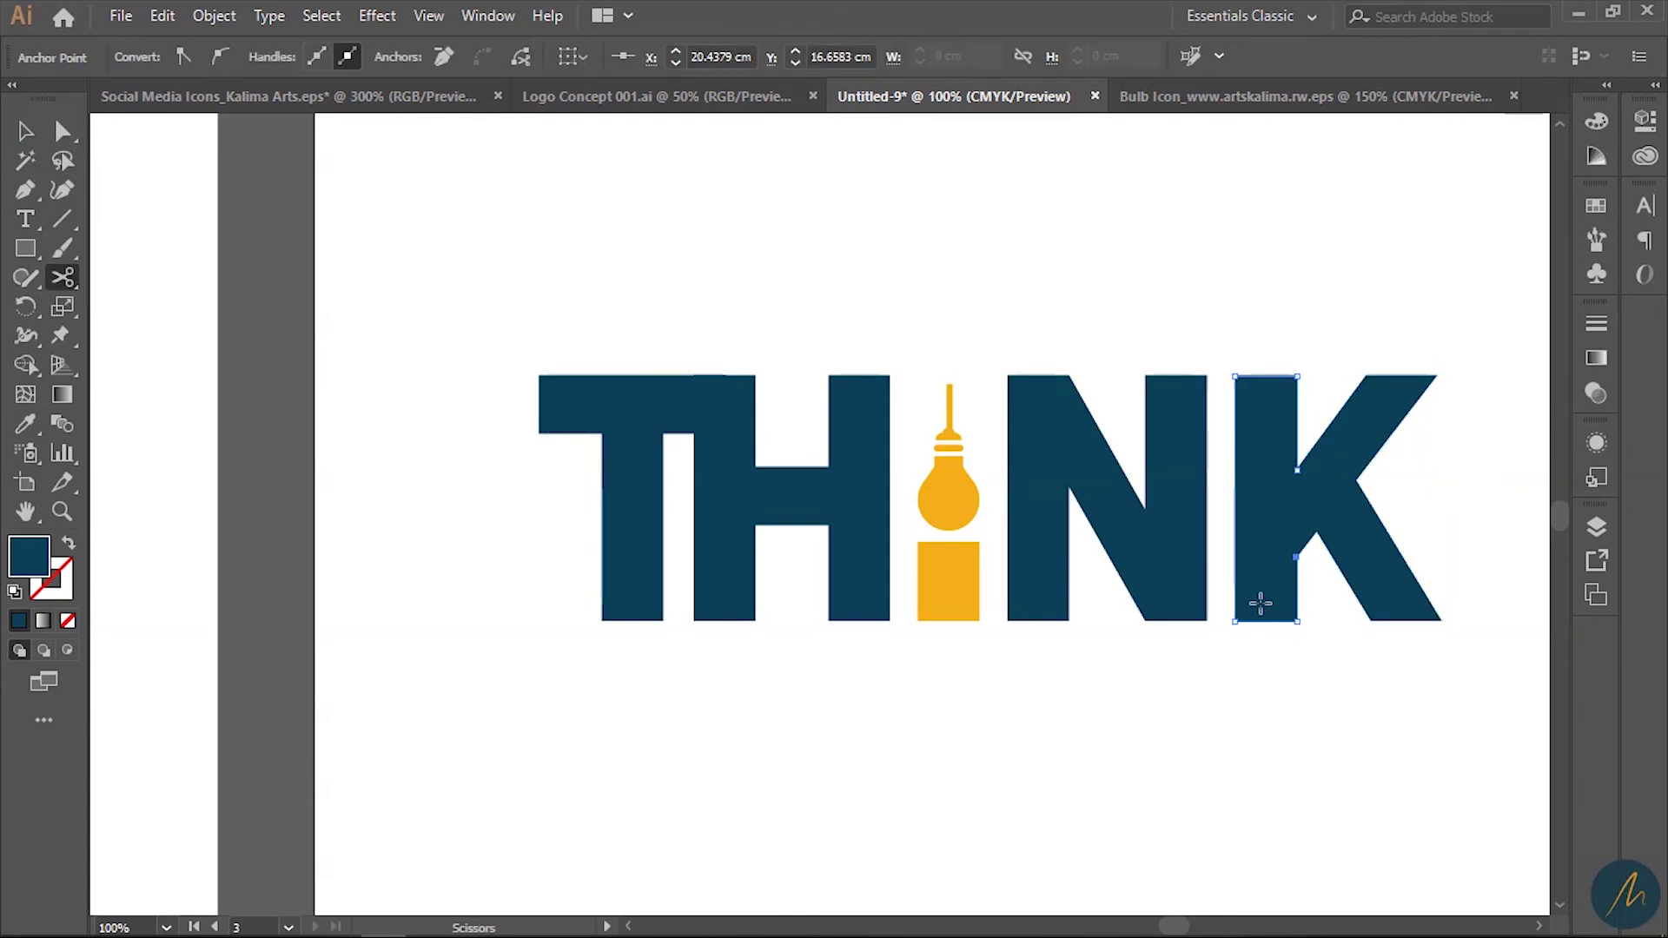
key("v")
left_click(1264, 514)
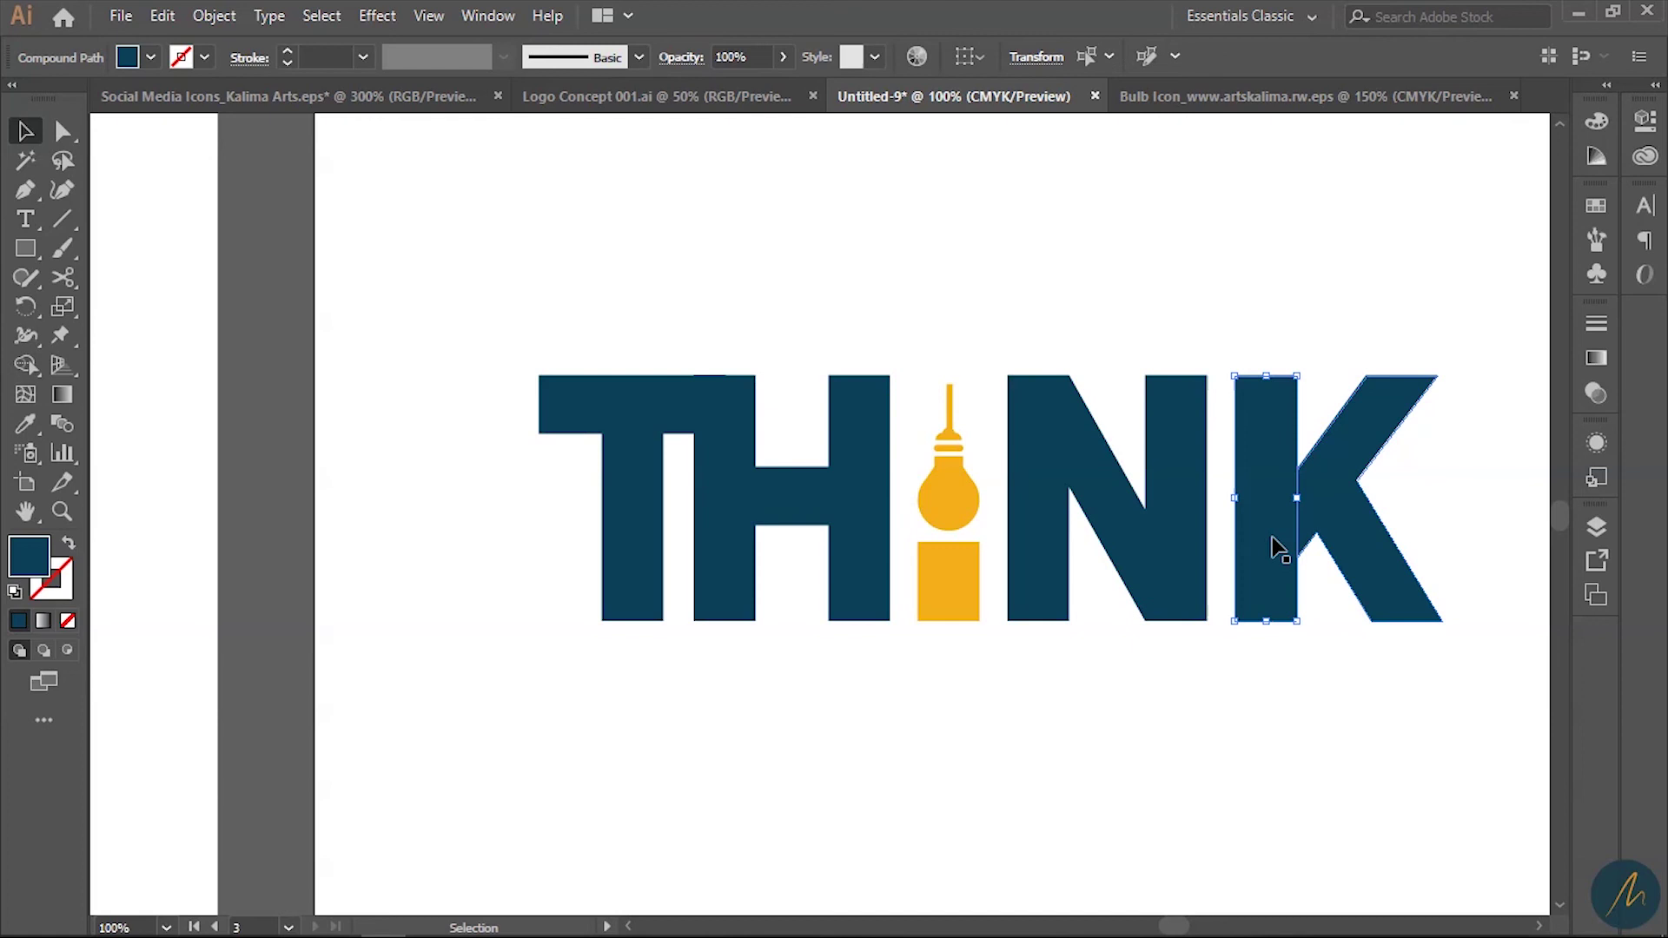
left_click(1320, 489, "shift")
right_click(1312, 487)
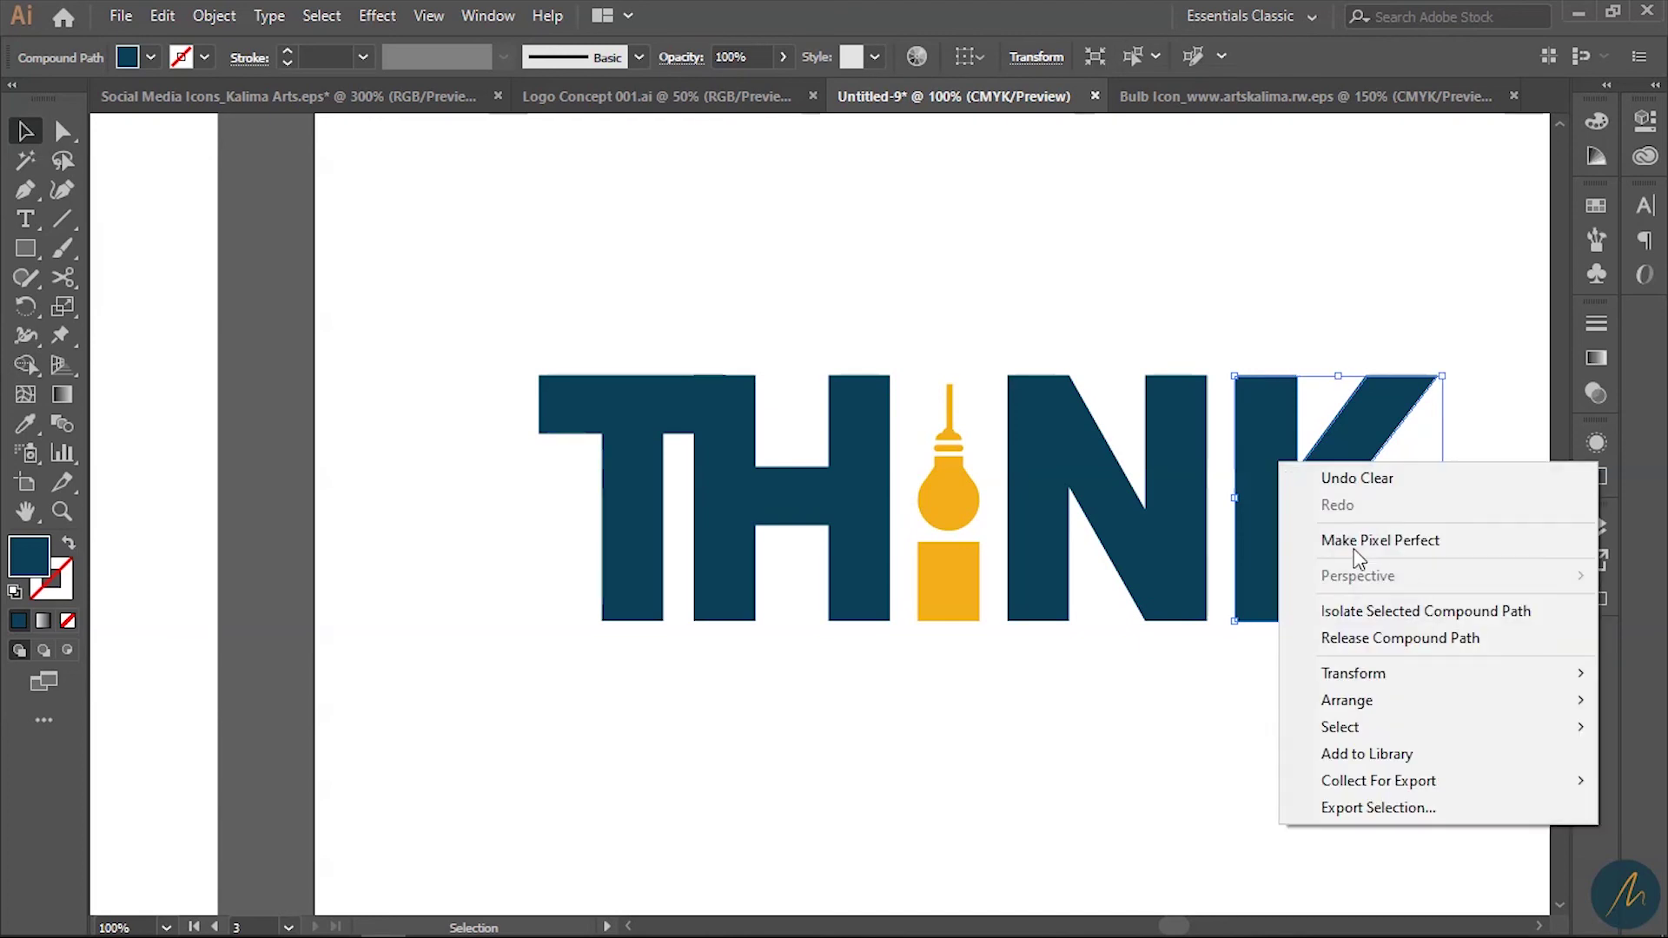
left_click(1355, 637)
left_click(1358, 750)
Step: Delete the K's vertical stem and close the open edge of the remaining arms with the Pen tool
left_click(1278, 533)
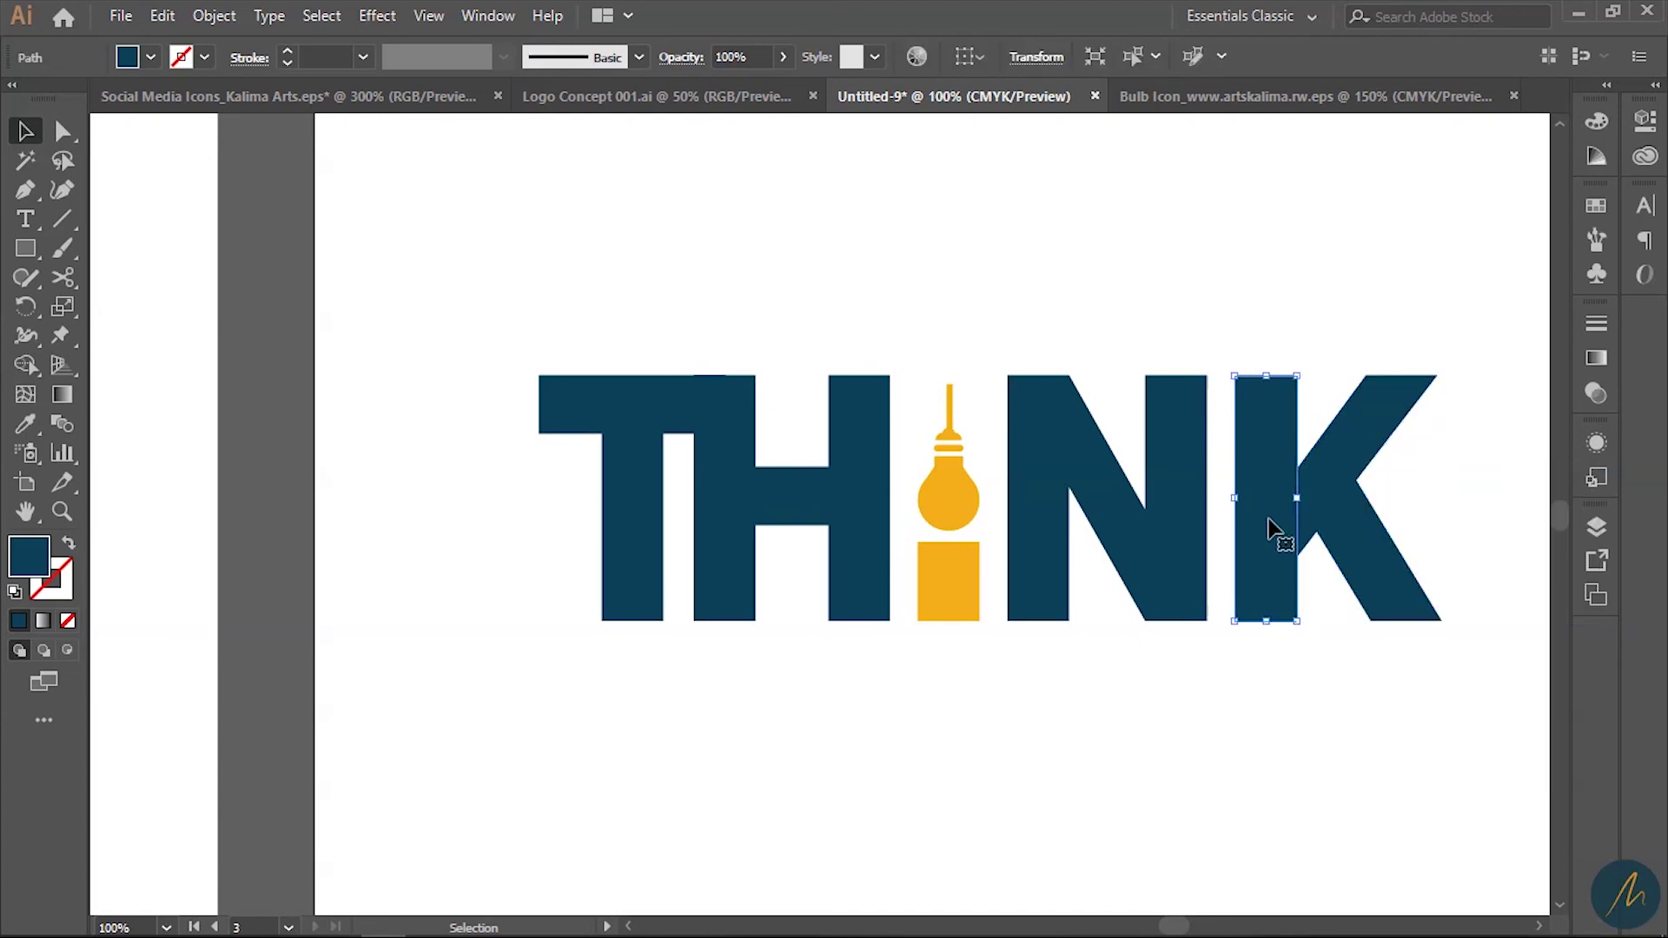
key("Delete")
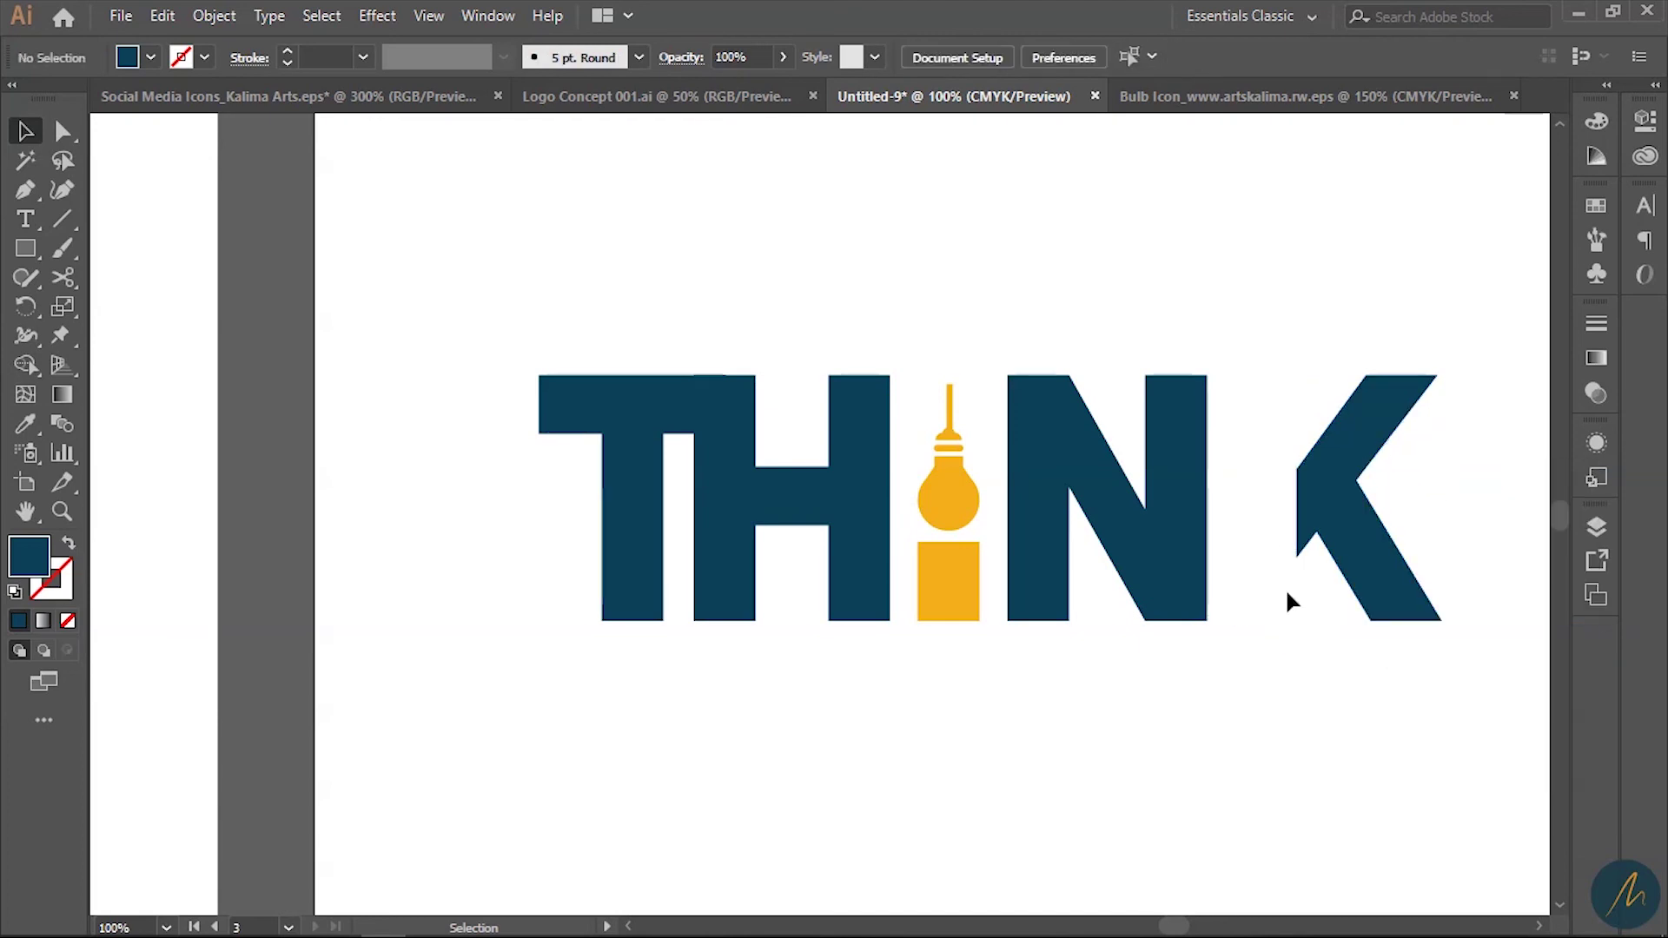
left_click(33, 195)
left_click(1296, 470)
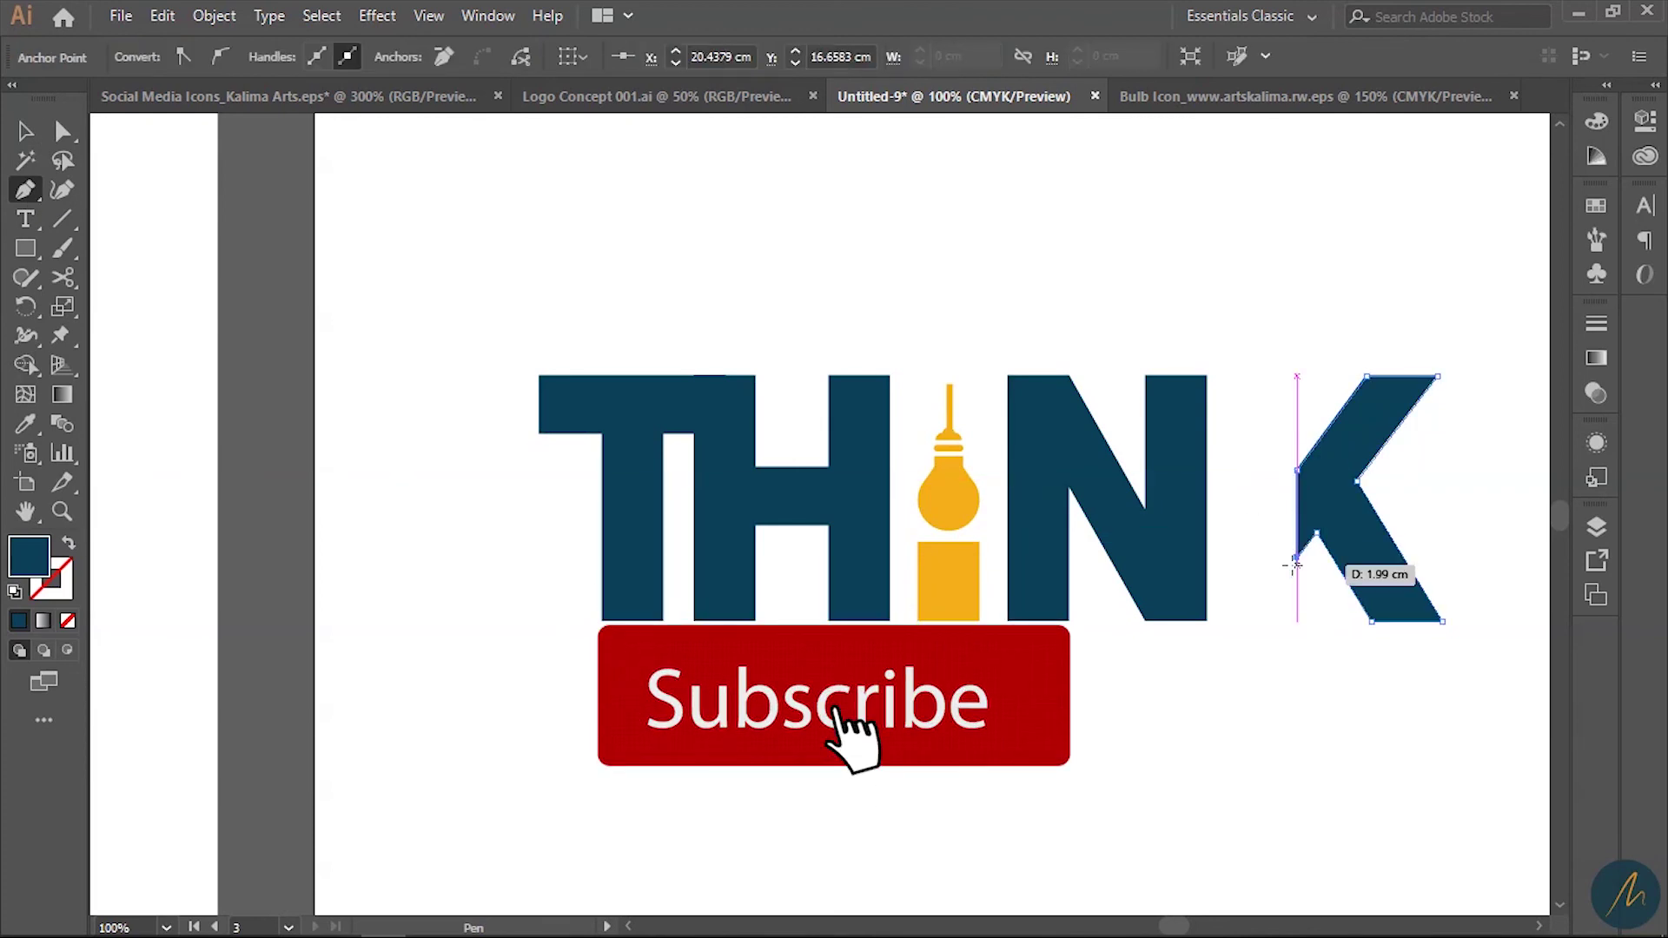
left_click(1296, 561)
key("v")
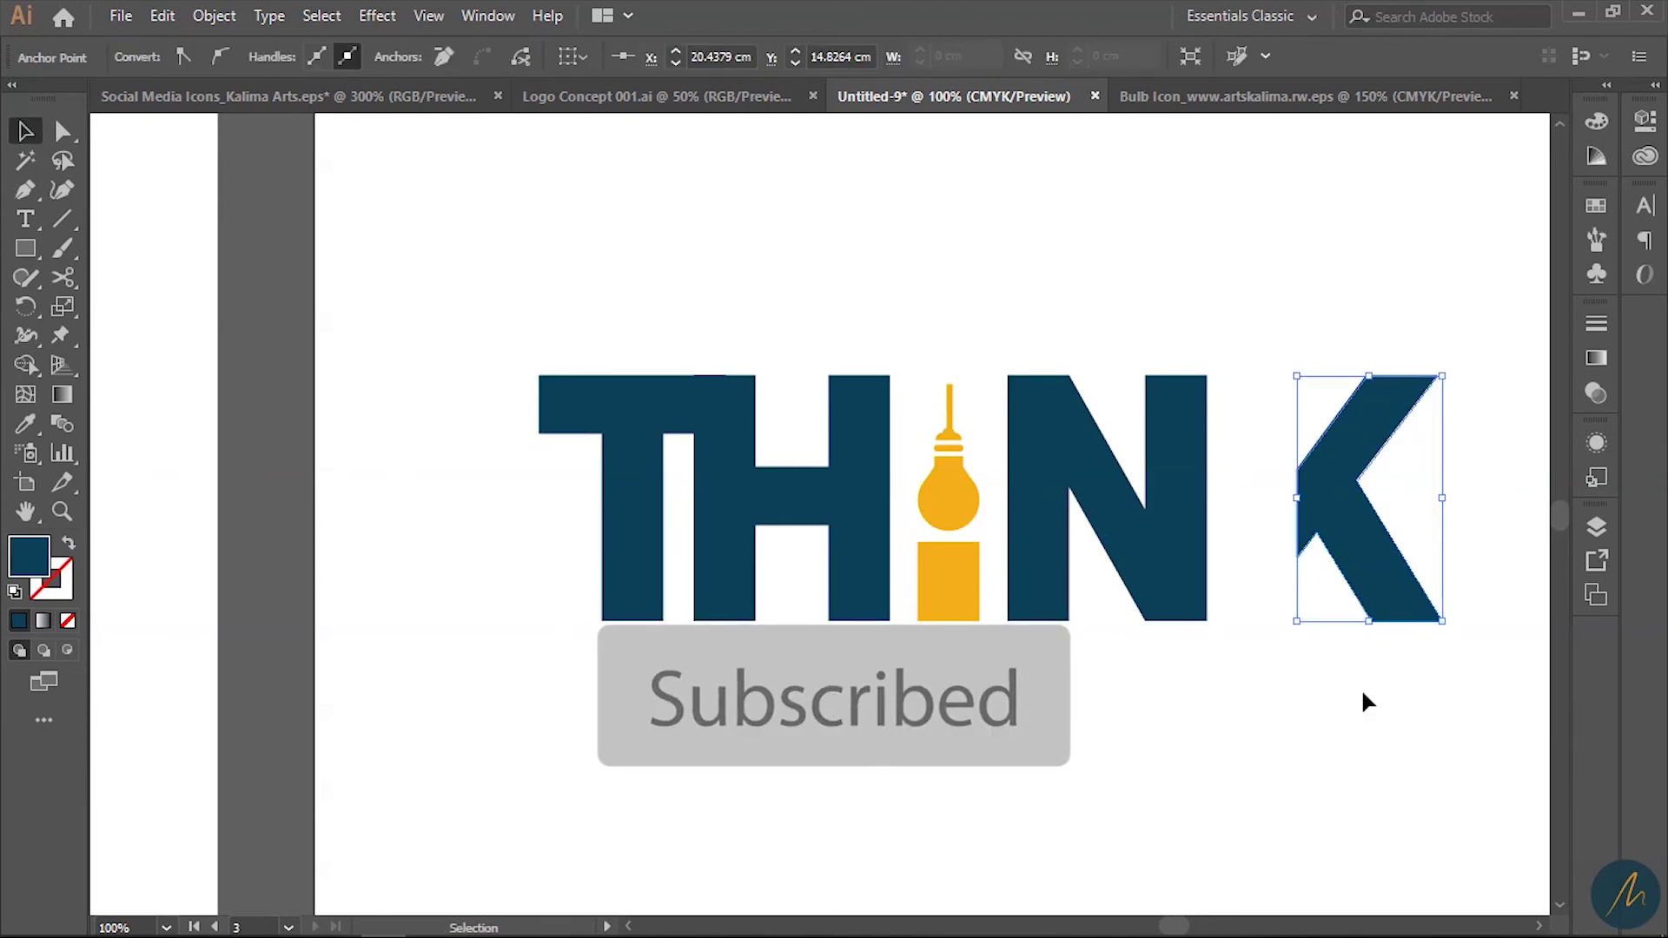
left_click(1366, 702)
Step: Move the K's arms against the N's outer stem so both letters share that stem
left_click_drag(1332, 525, 1243, 539)
left_click(1232, 703)
left_click(1270, 553)
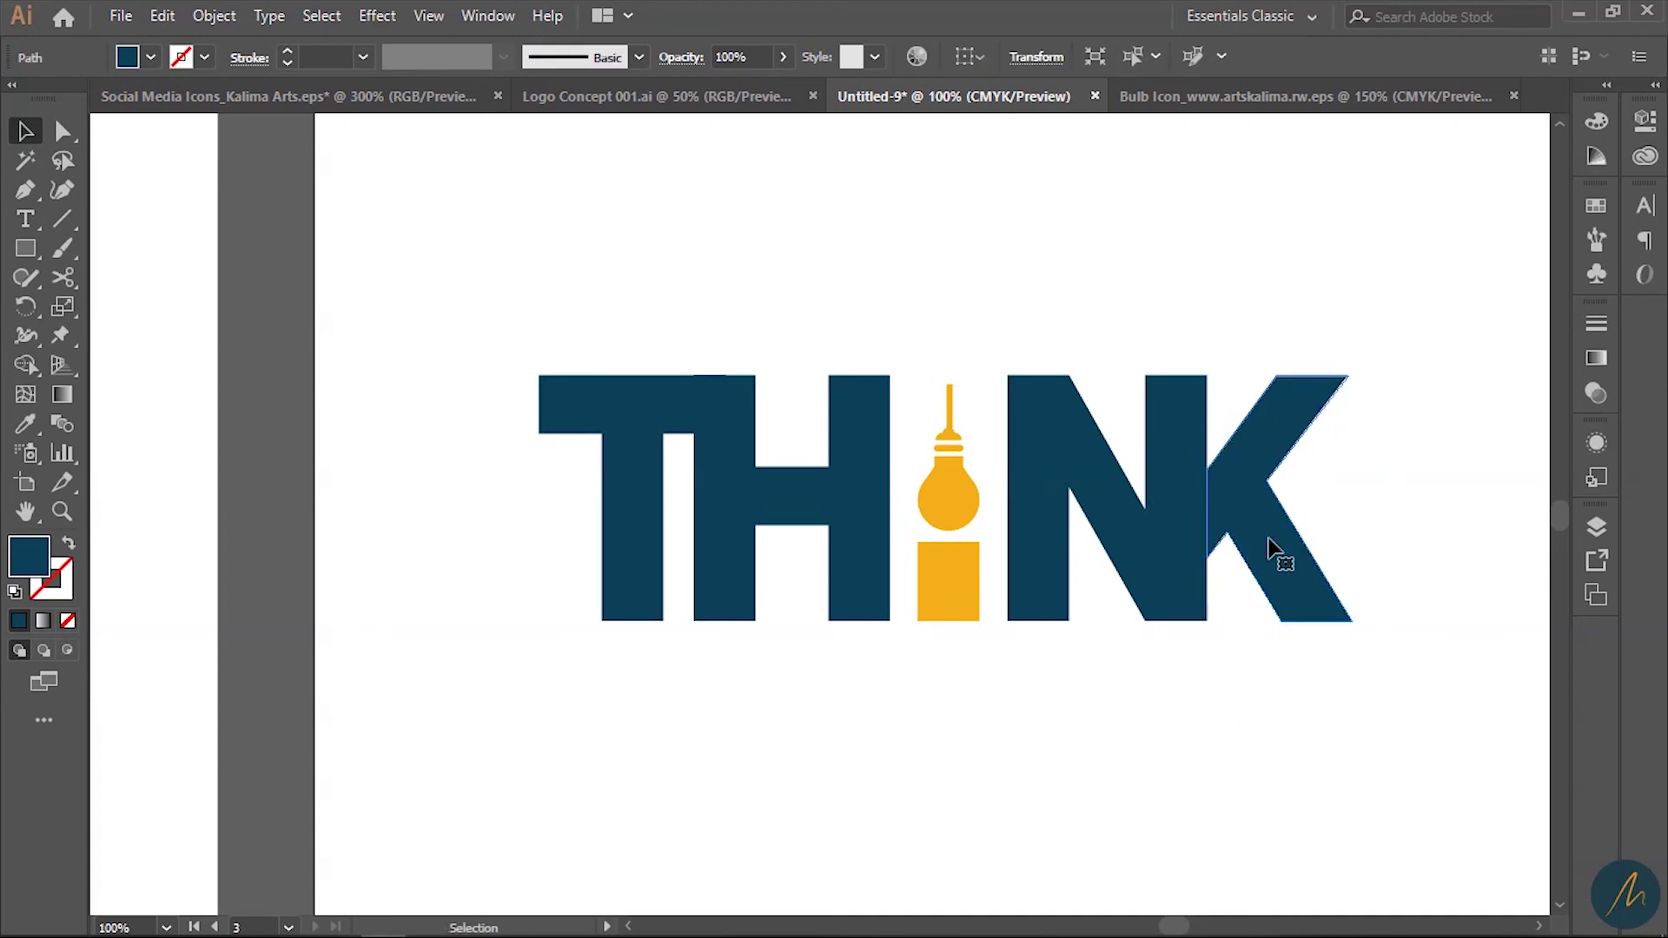
left_click(1322, 695)
Step: Select the whole joined wordmark on the third artboard and scale it up slightly
key("z")
left_click(774, 525, "alt")
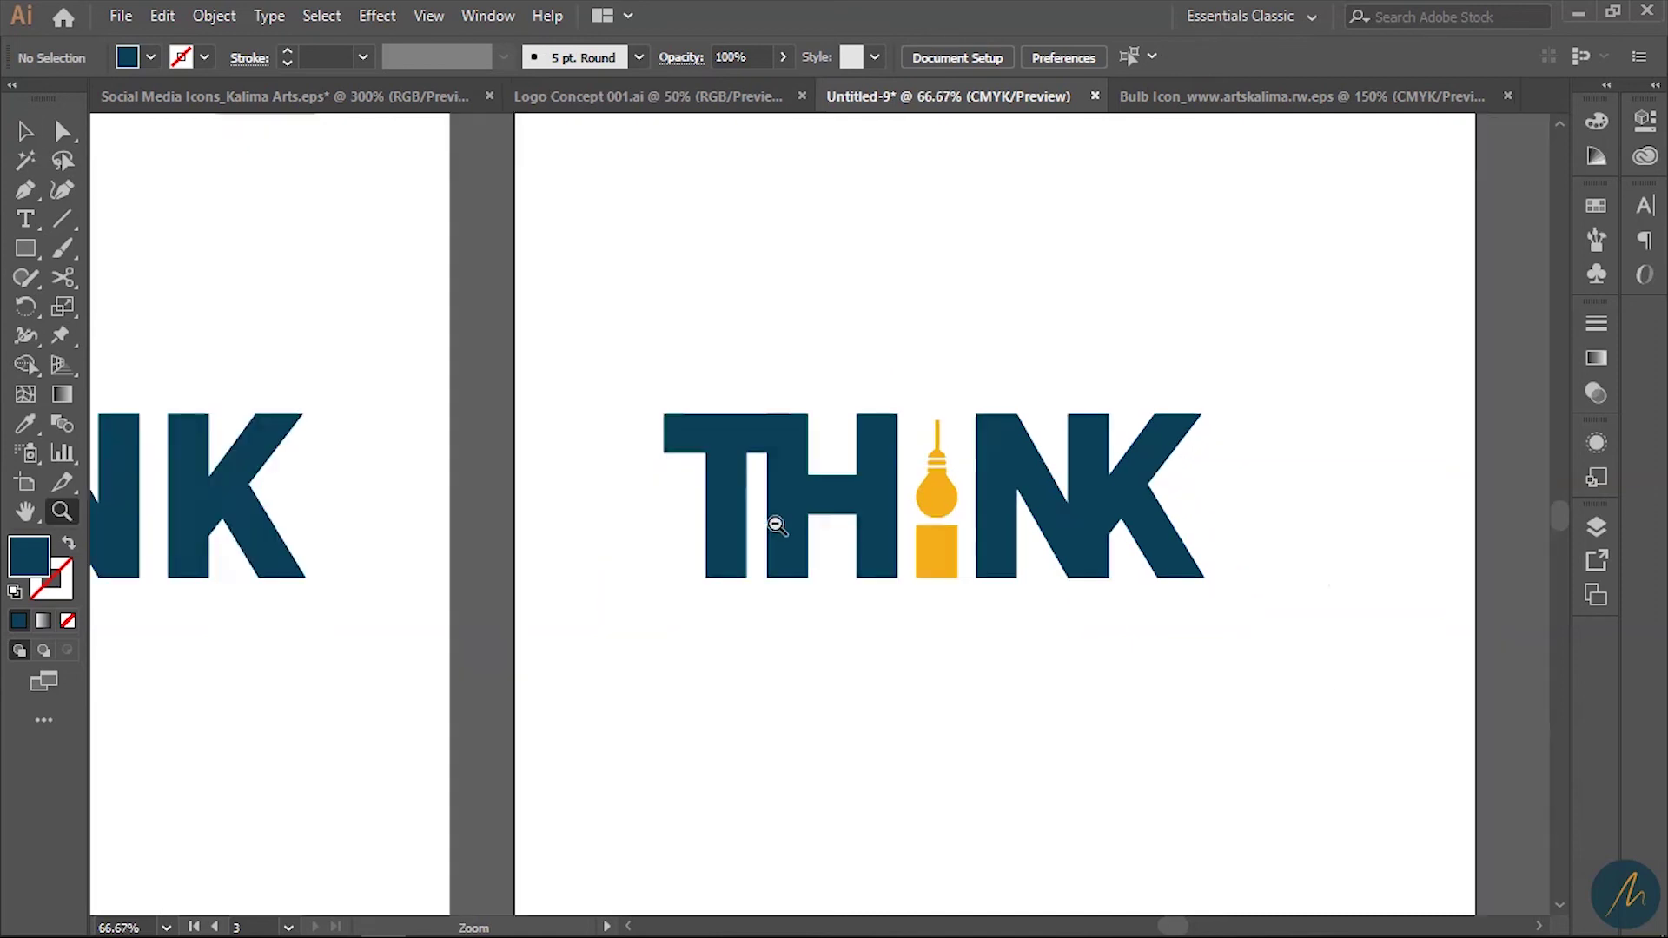
left_click(774, 525, "alt")
left_click(990, 553)
left_click_drag(1184, 665, 521, 300)
left_click_drag(1062, 543, 1117, 585)
Step: Fine-tune the joined wordmark's size proportionally within the third artboard, and deselect it
key("z")
left_click(804, 499, "alt")
key("v")
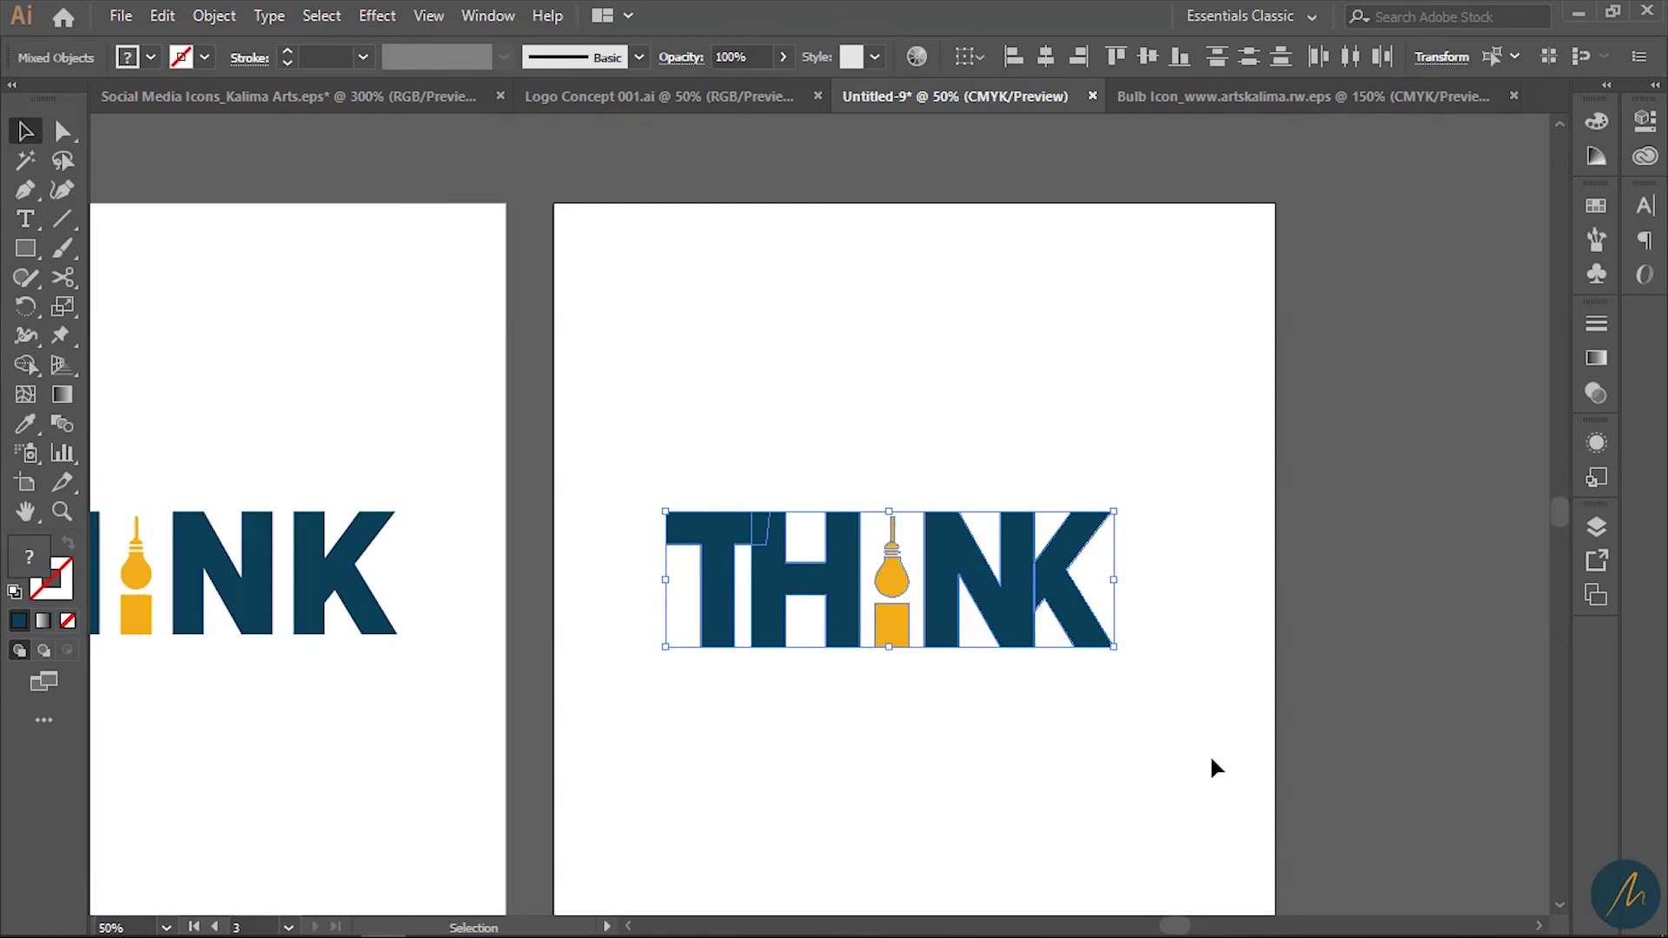
left_click_drag(669, 586, 693, 591)
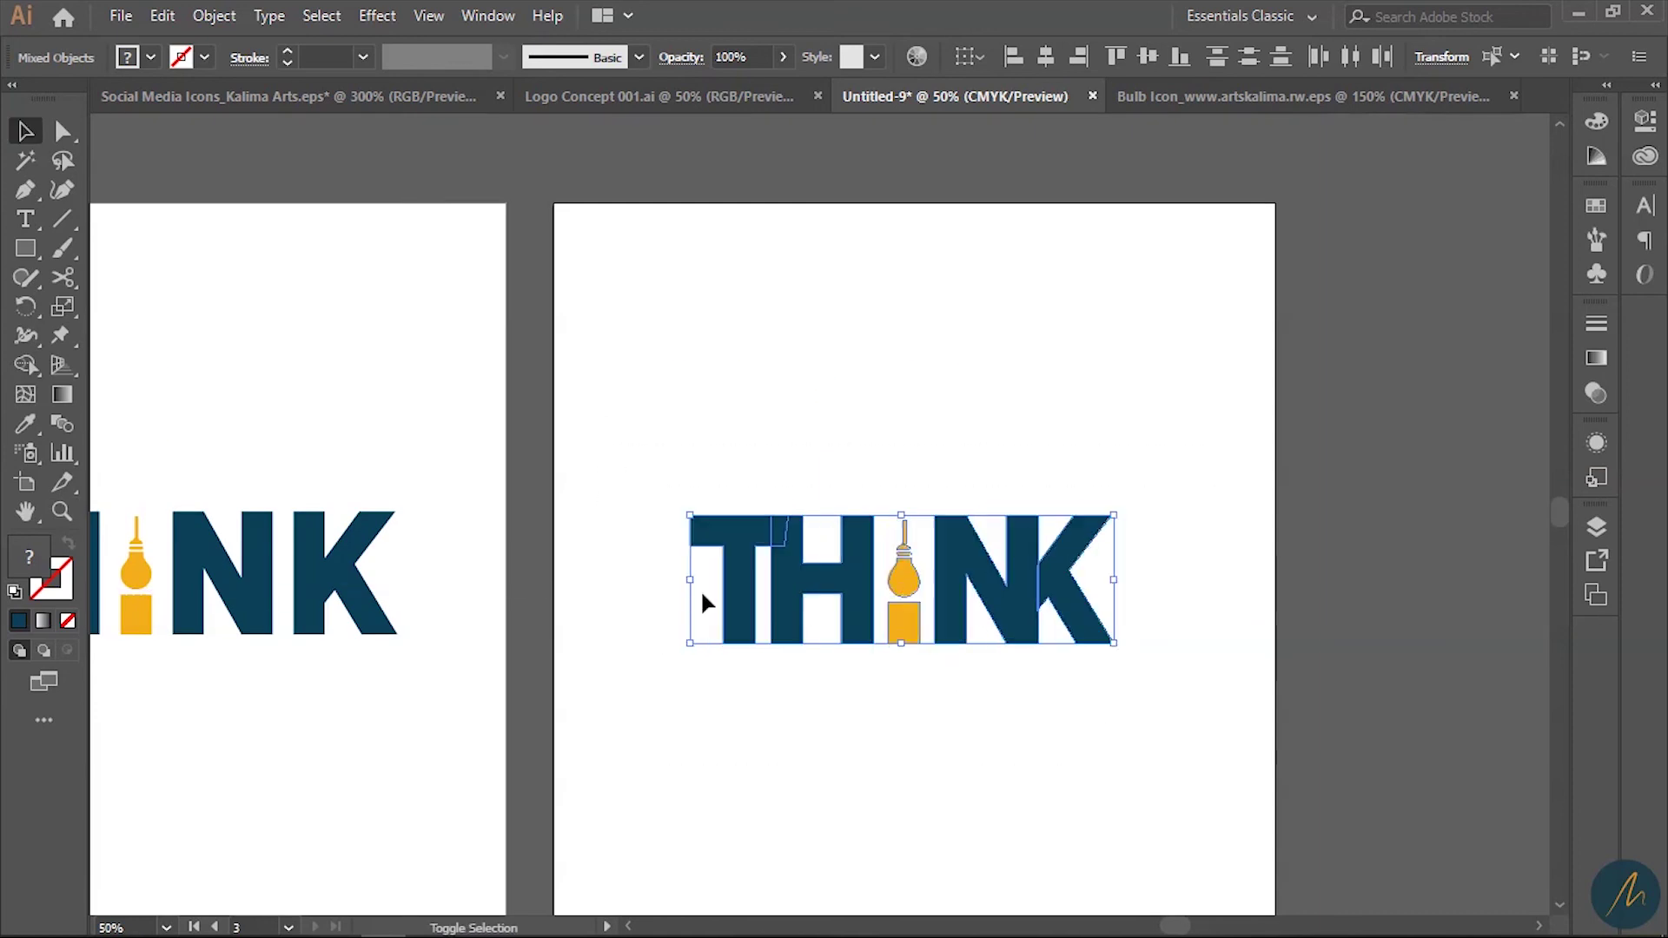
left_click_drag(1114, 590, 1124, 588)
left_click(1185, 618)
Step: Examine the joined wordmark beside the evenly spaced version on the neighbouring artboard
key("z")
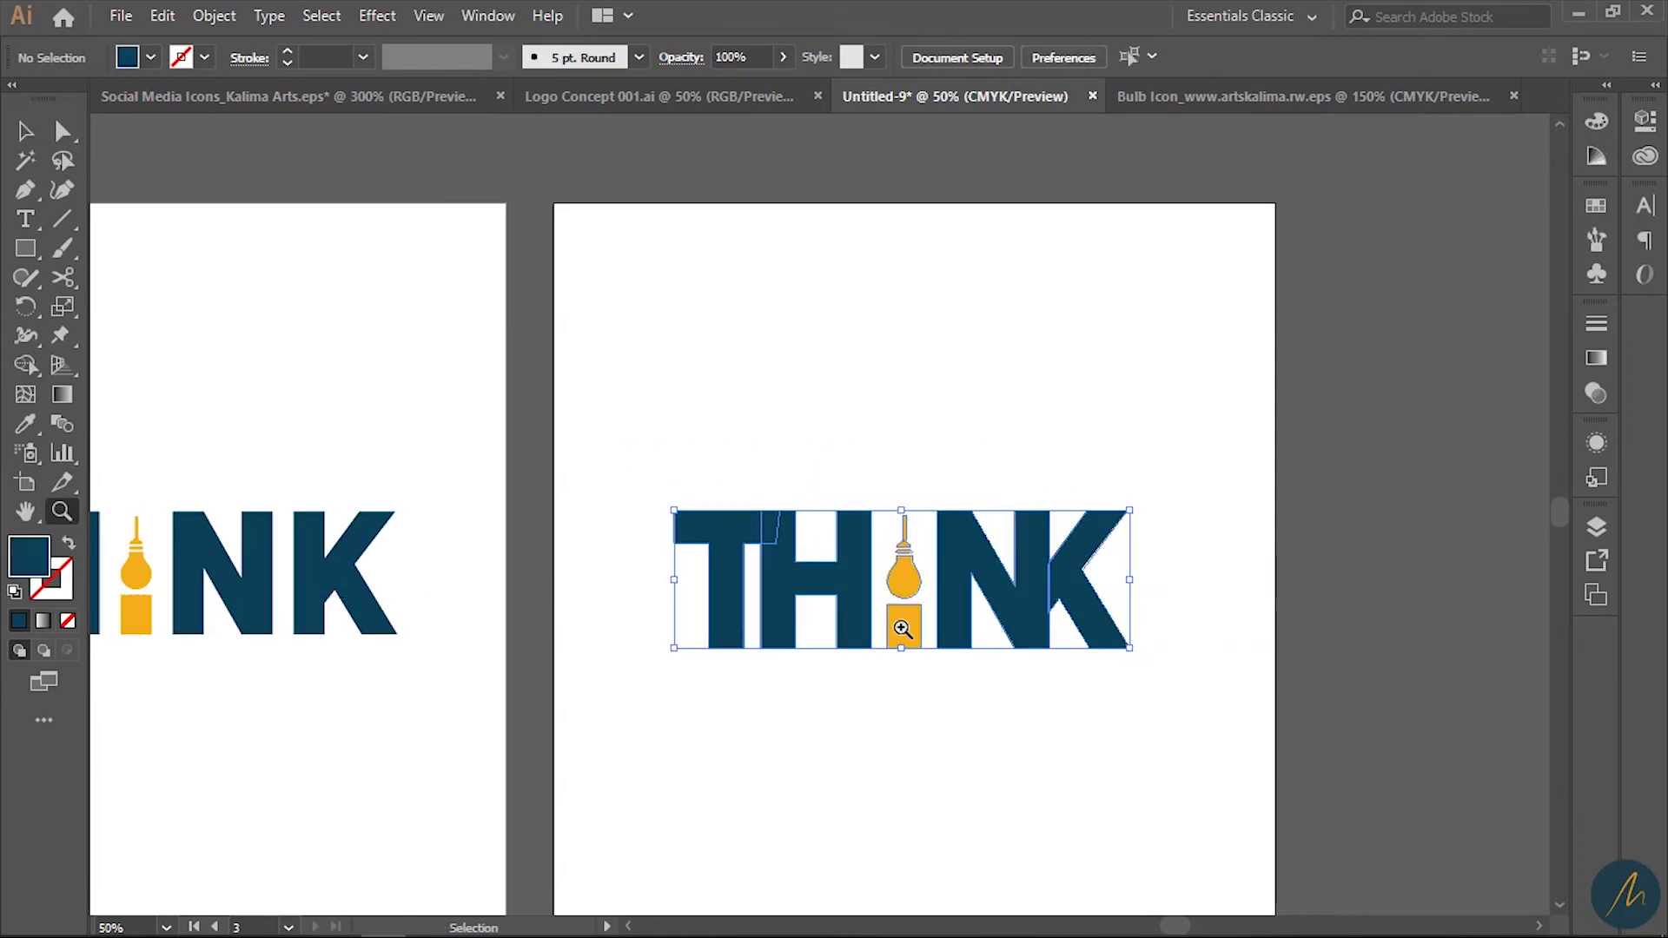
left_click(917, 651, "alt")
left_click_drag(927, 649, 1225, 675)
left_click(904, 533, "alt")
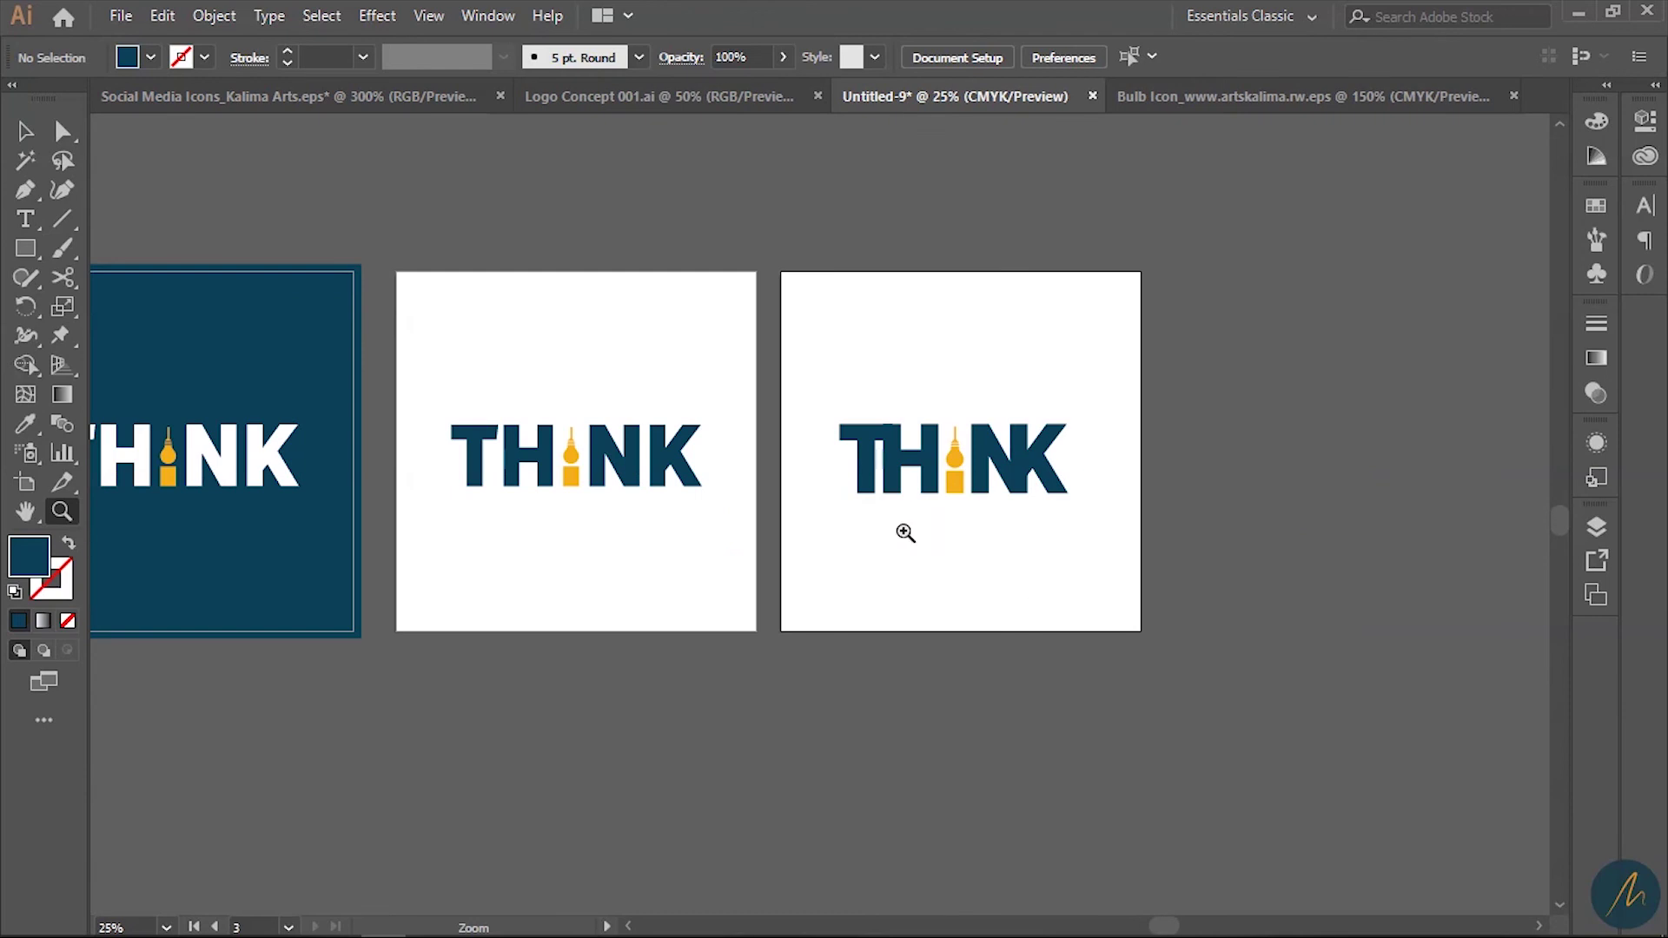
left_click_drag(904, 533, 1134, 566)
left_click(1034, 521)
left_click(937, 483)
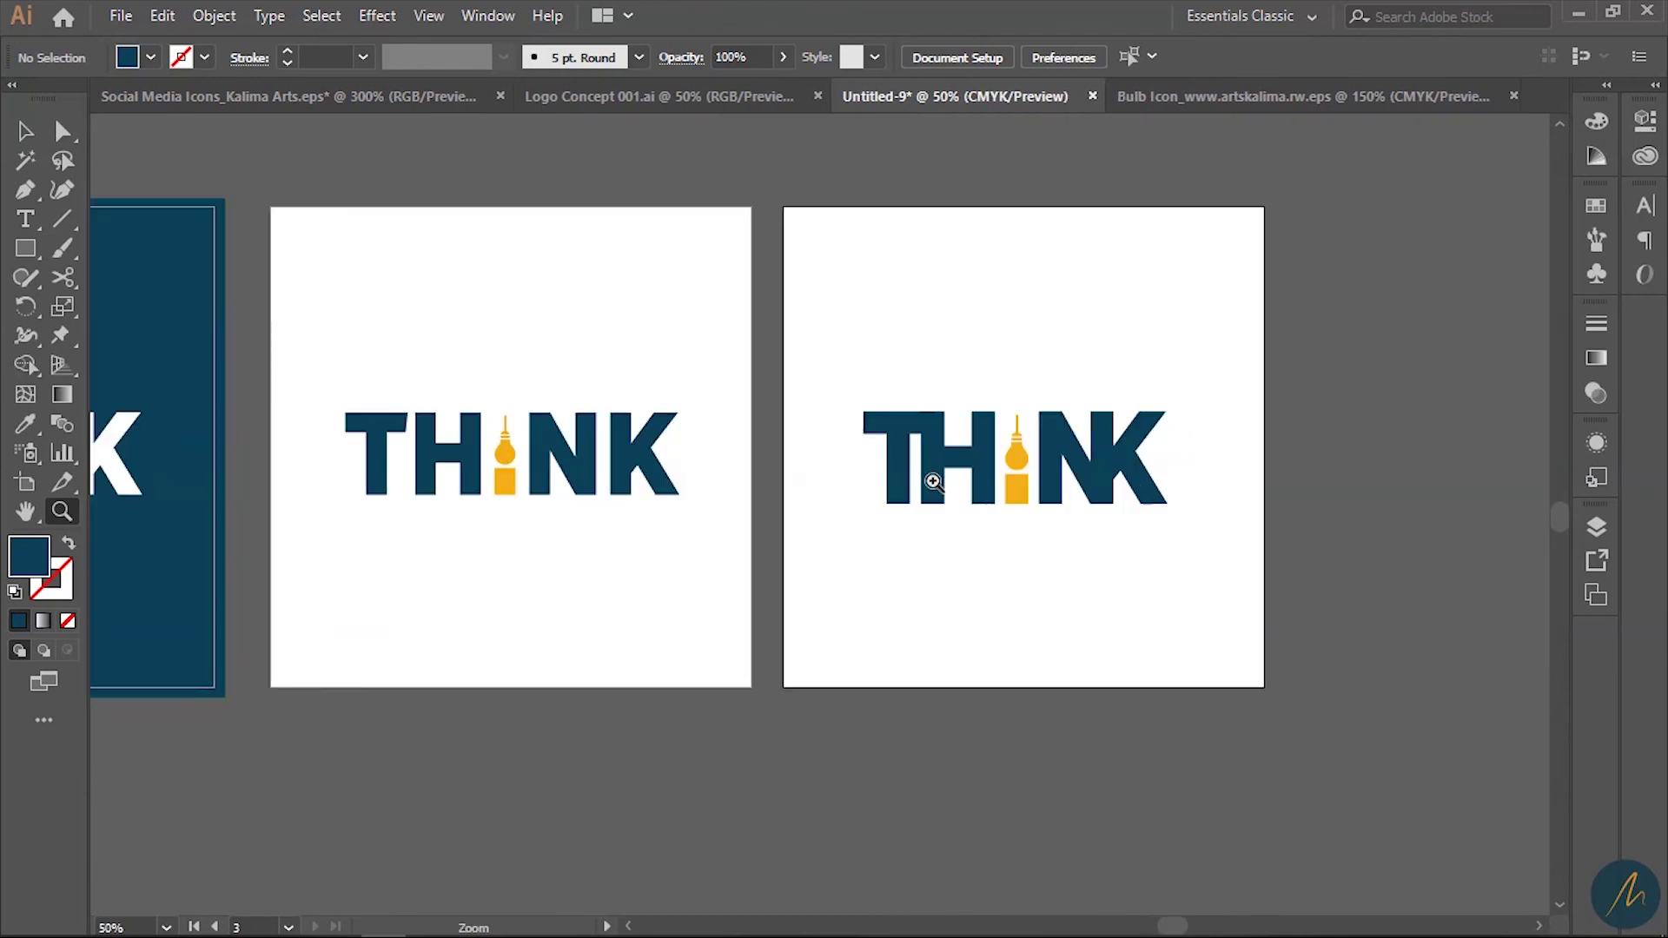
left_click(937, 520, "alt")
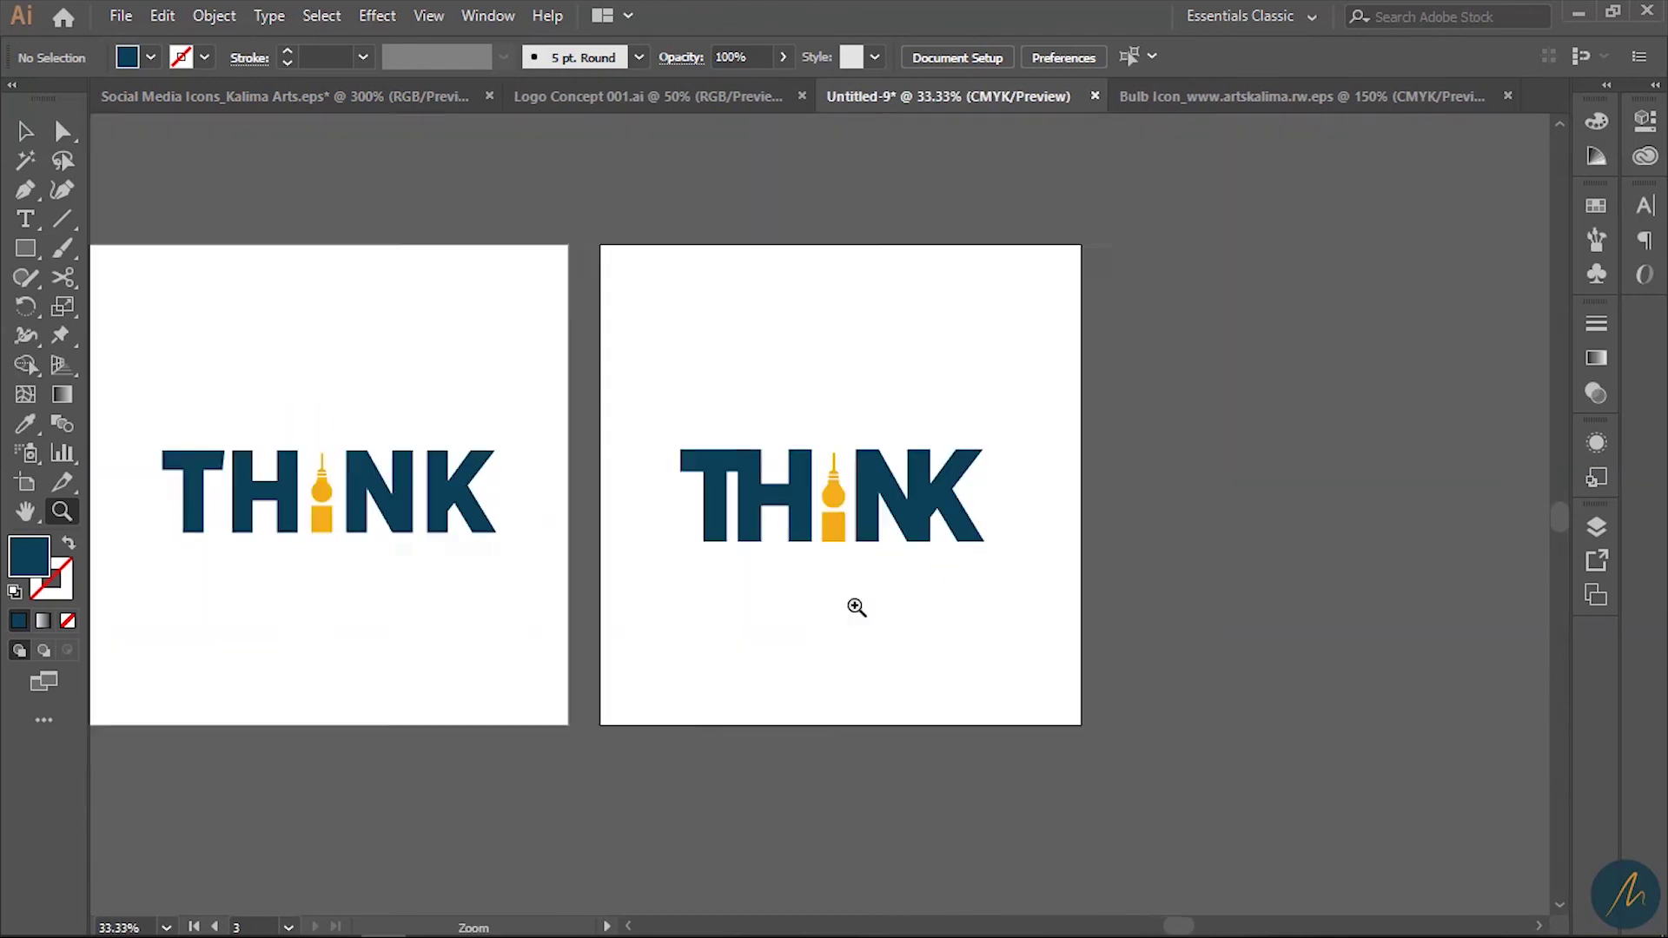
Step: Duplicate the third artboard with its joined wordmark, placing the copy beside it as a fourth artboard
key("shift+o")
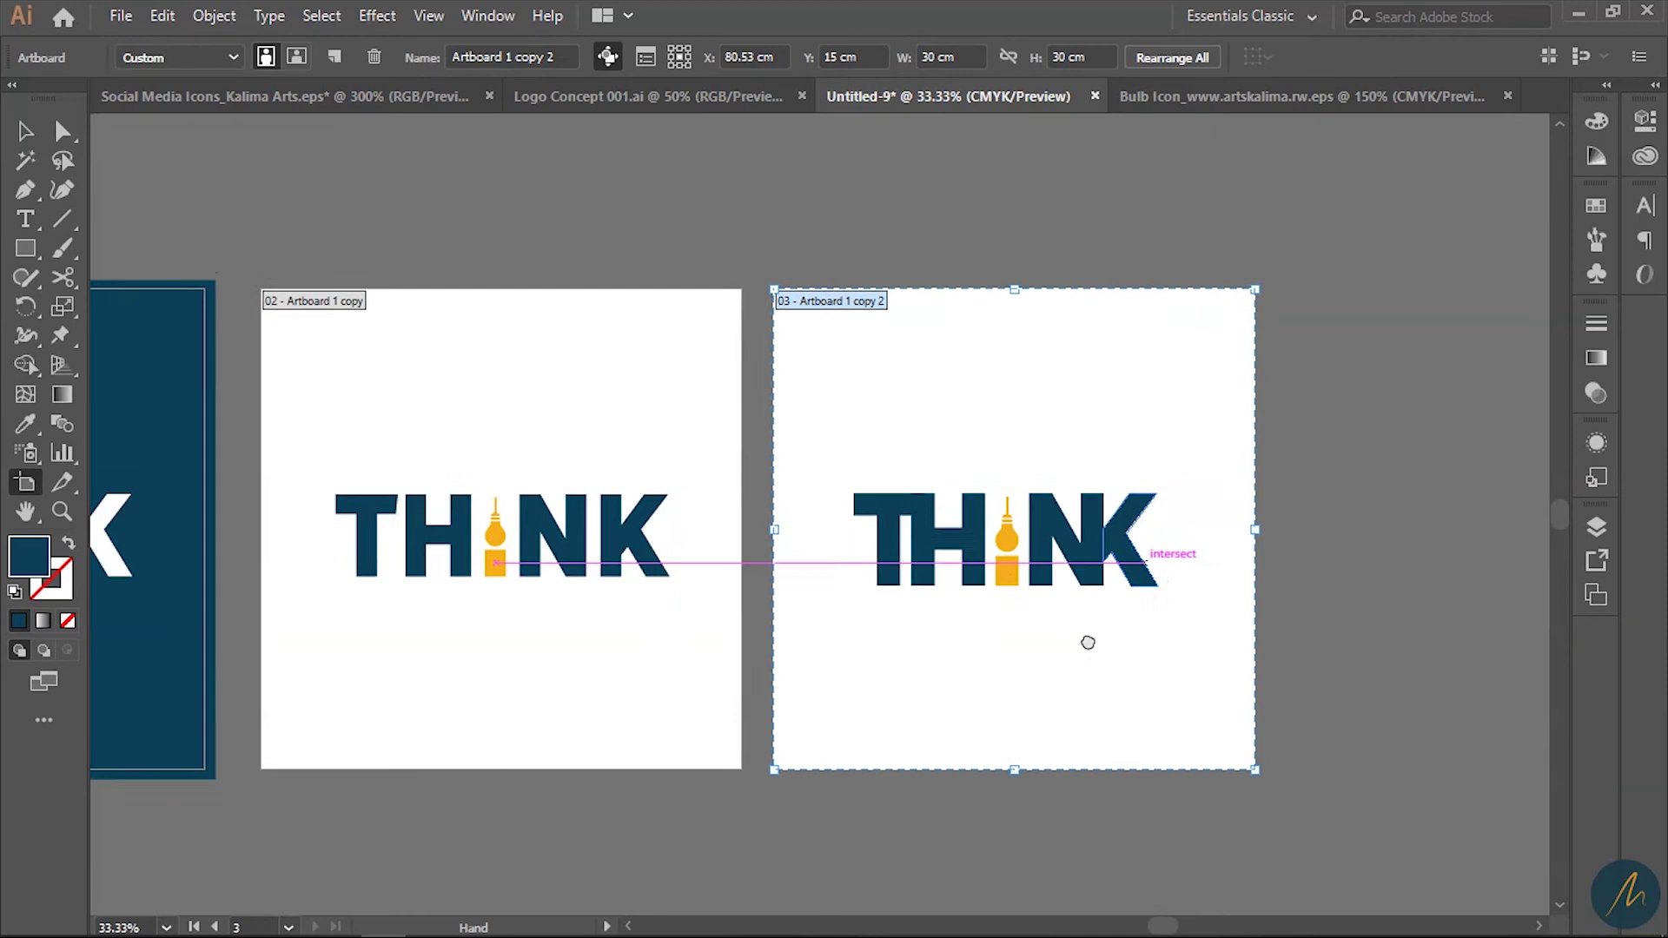
scroll(868, 539, "right", 3)
left_click_drag(637, 446, 1146, 429)
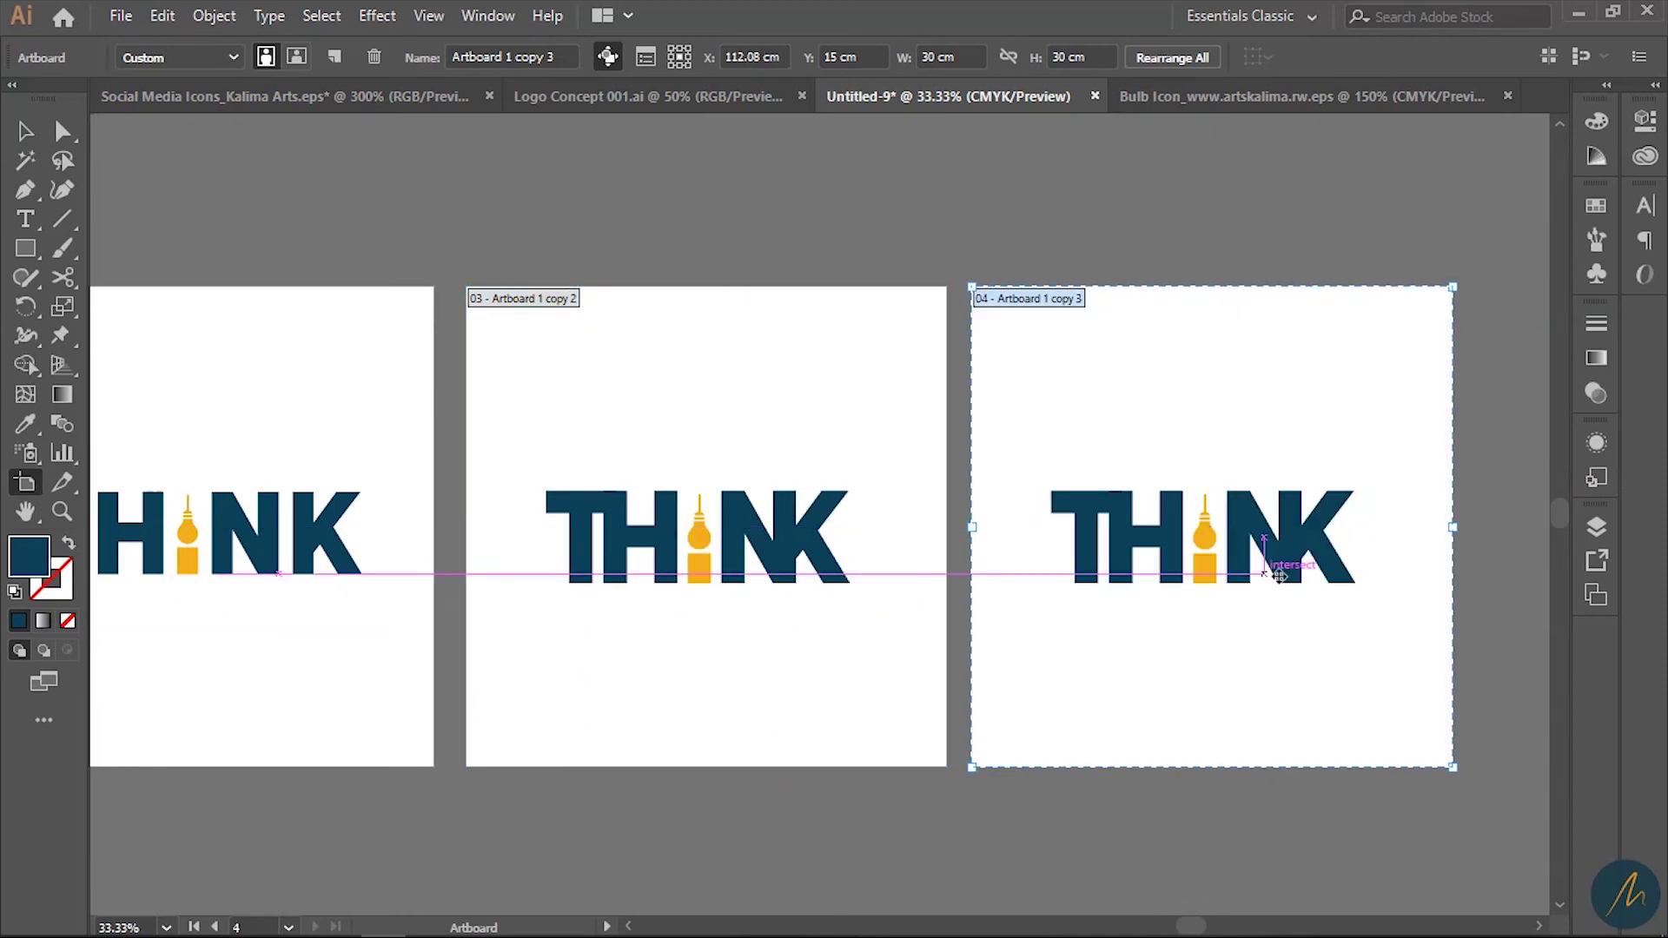
key("v")
left_click_drag(1353, 673, 1114, 692)
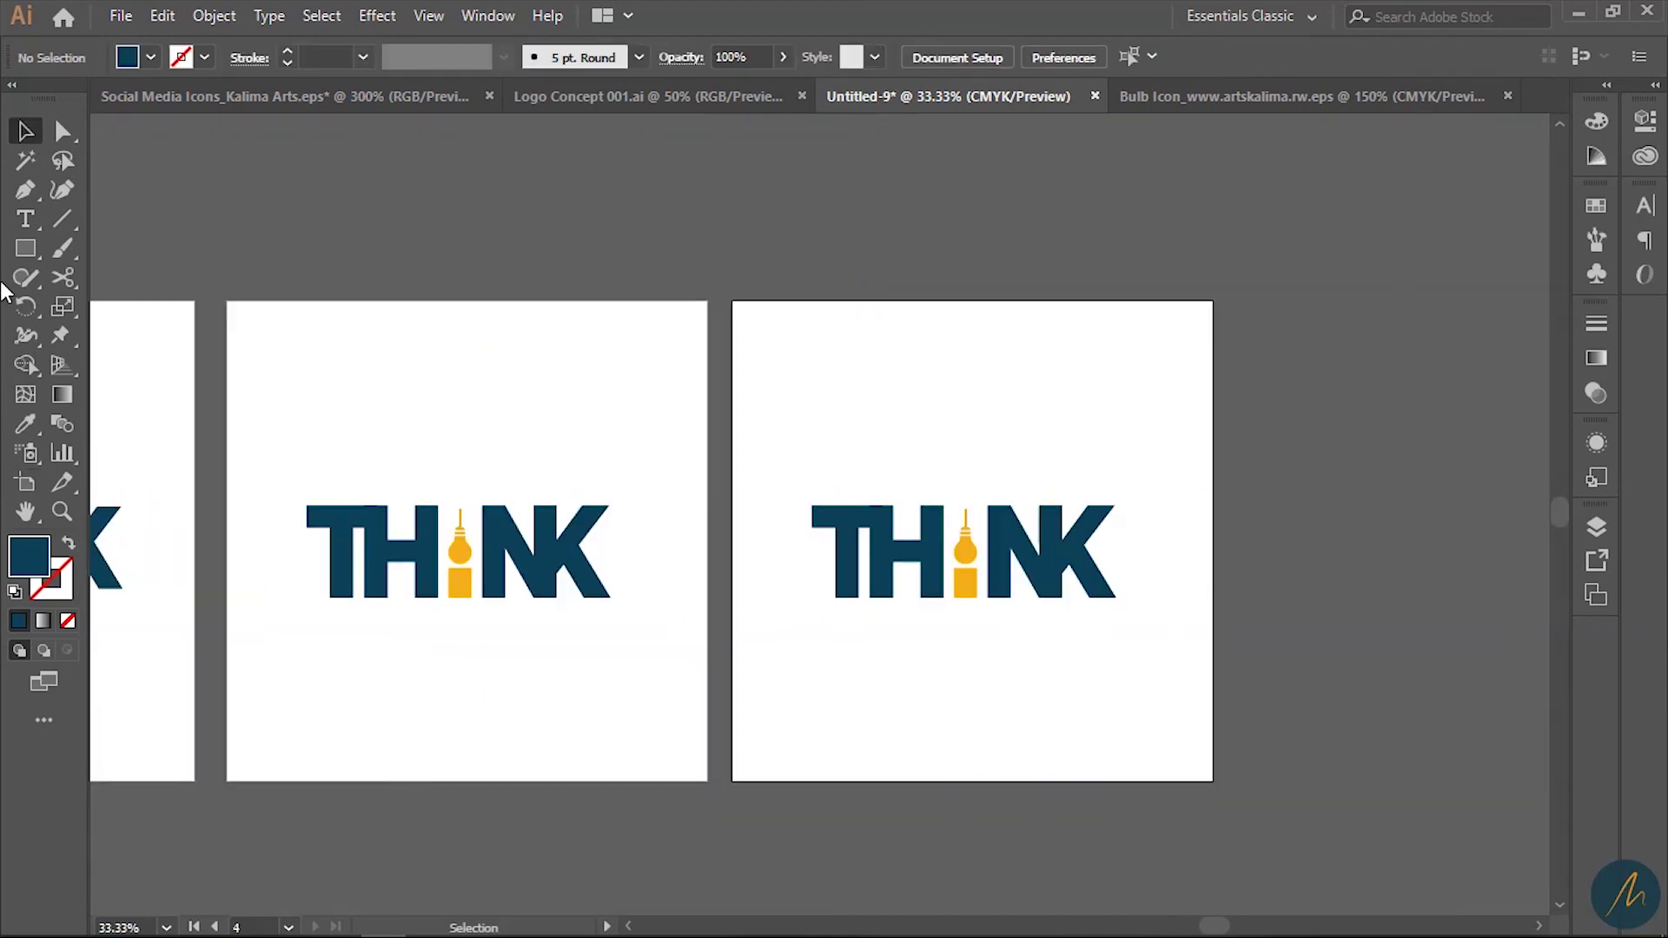
Step: Draw a dark blue background rectangle covering the fourth artboard, place it behind the wordmark, and select the joined letters
left_click_drag(723, 284, 1305, 793)
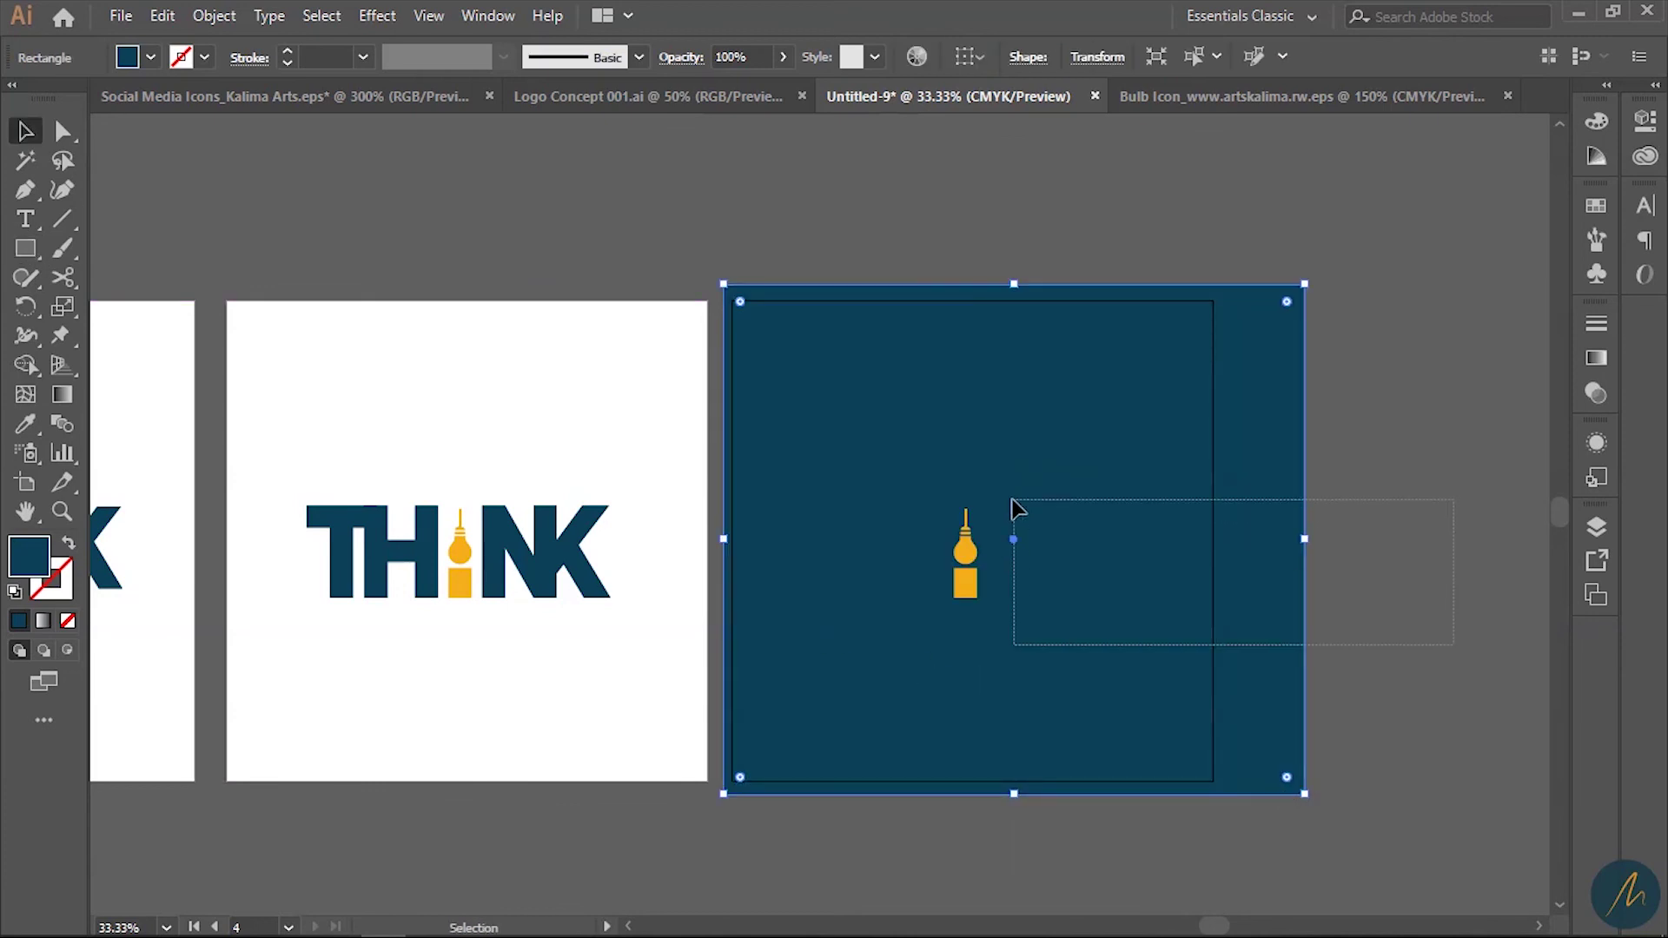
left_click_drag(1017, 508, 1013, 502)
left_click_drag(701, 508, 939, 631)
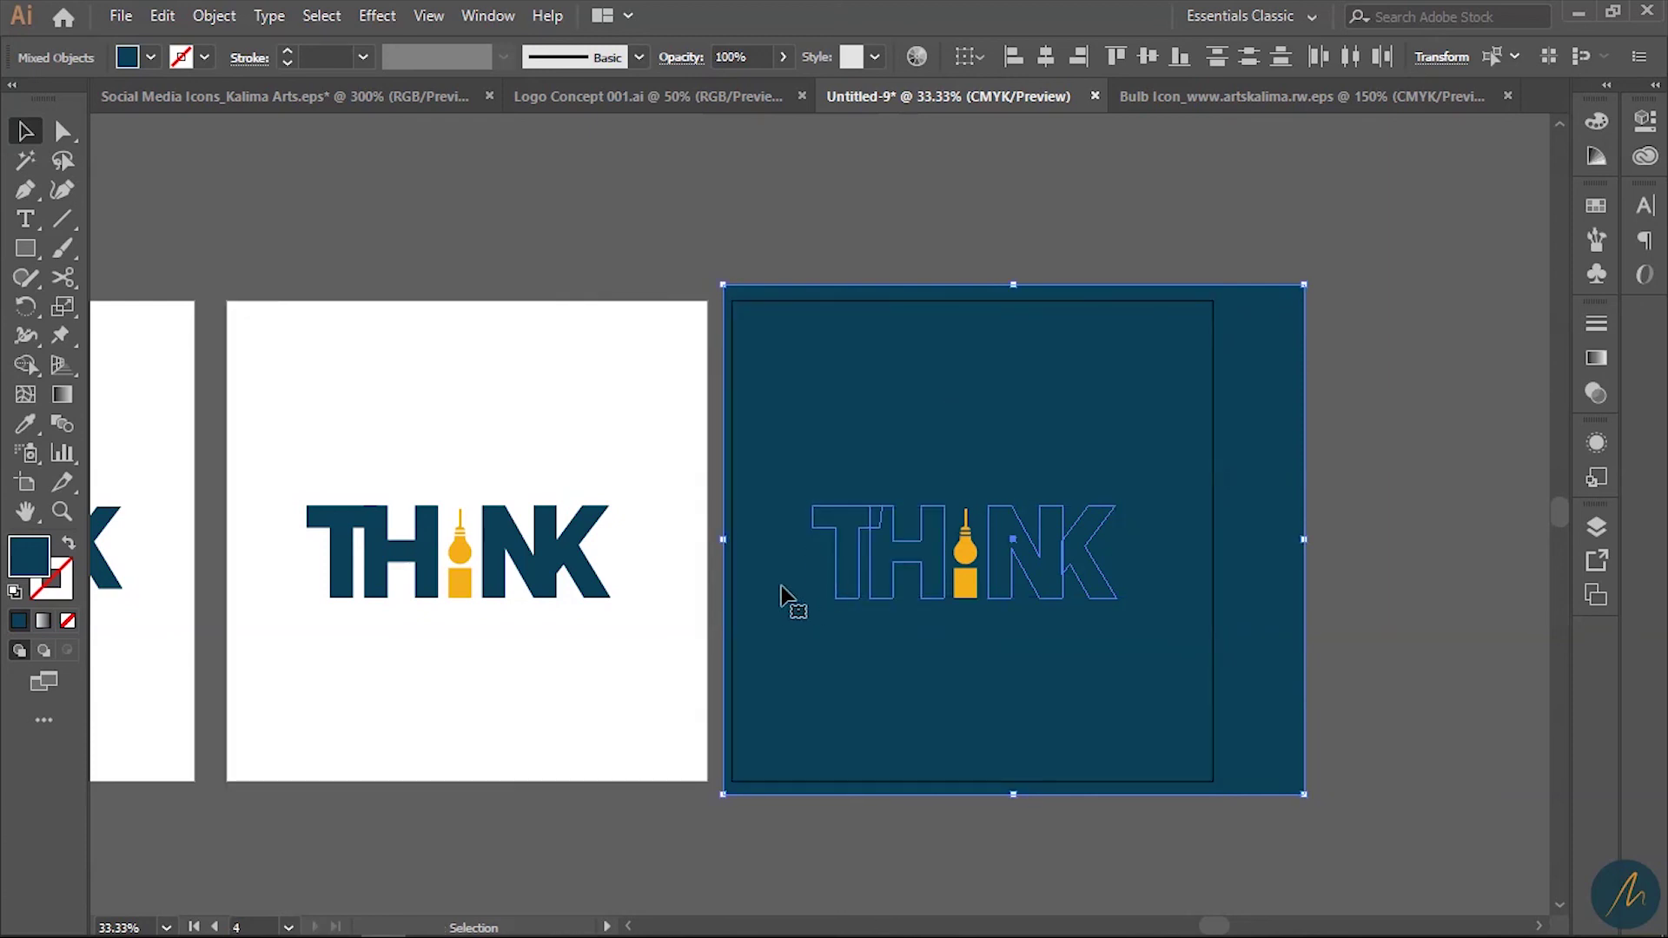